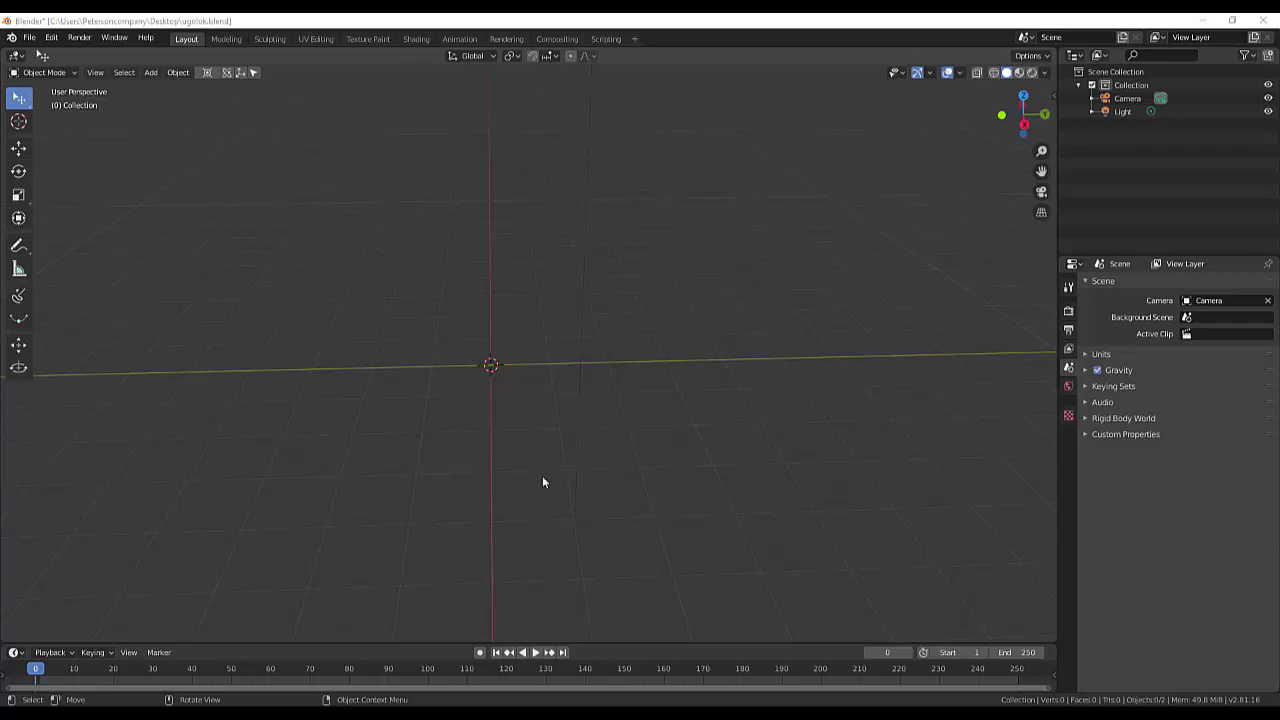
Add a 2 m mesh plane at the world origin beside the camera and light.
mouse_move(542, 483)
middle_mouse_down()
mouse_move(491, 440)
mouse_move(572, 425)
mouse_move(506, 461)
middle_mouse_up()
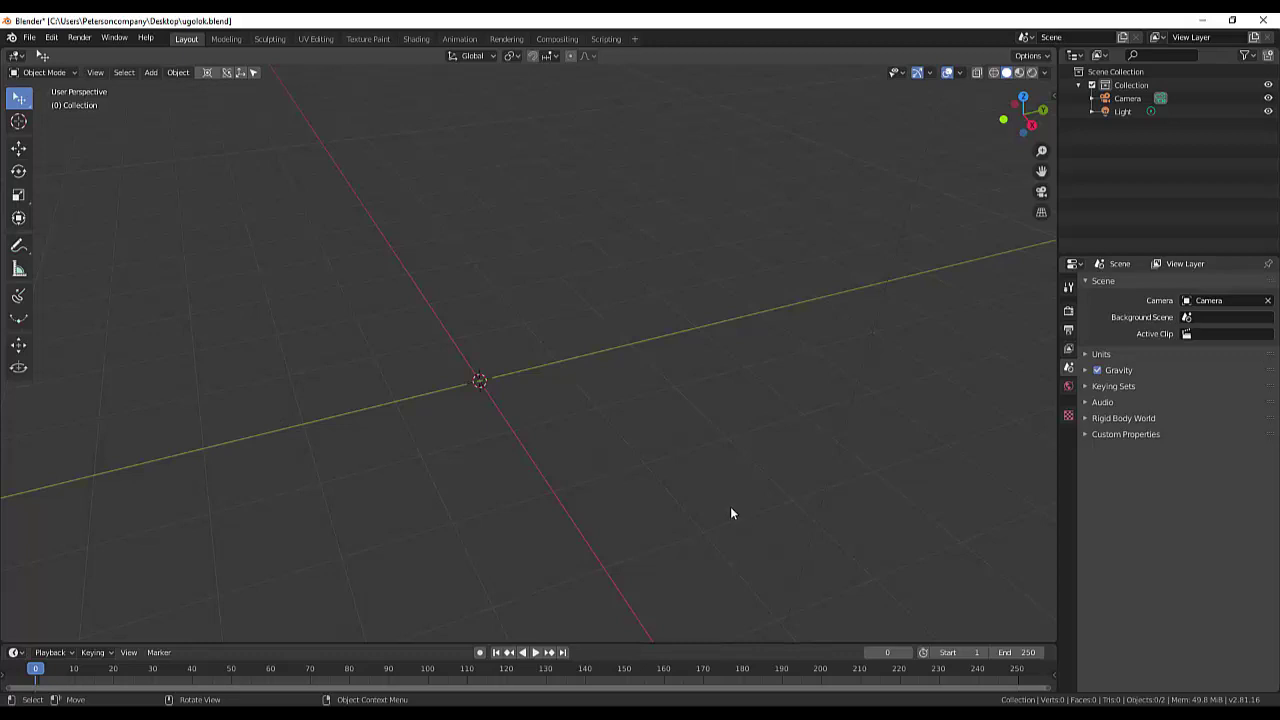
key("shift+a")
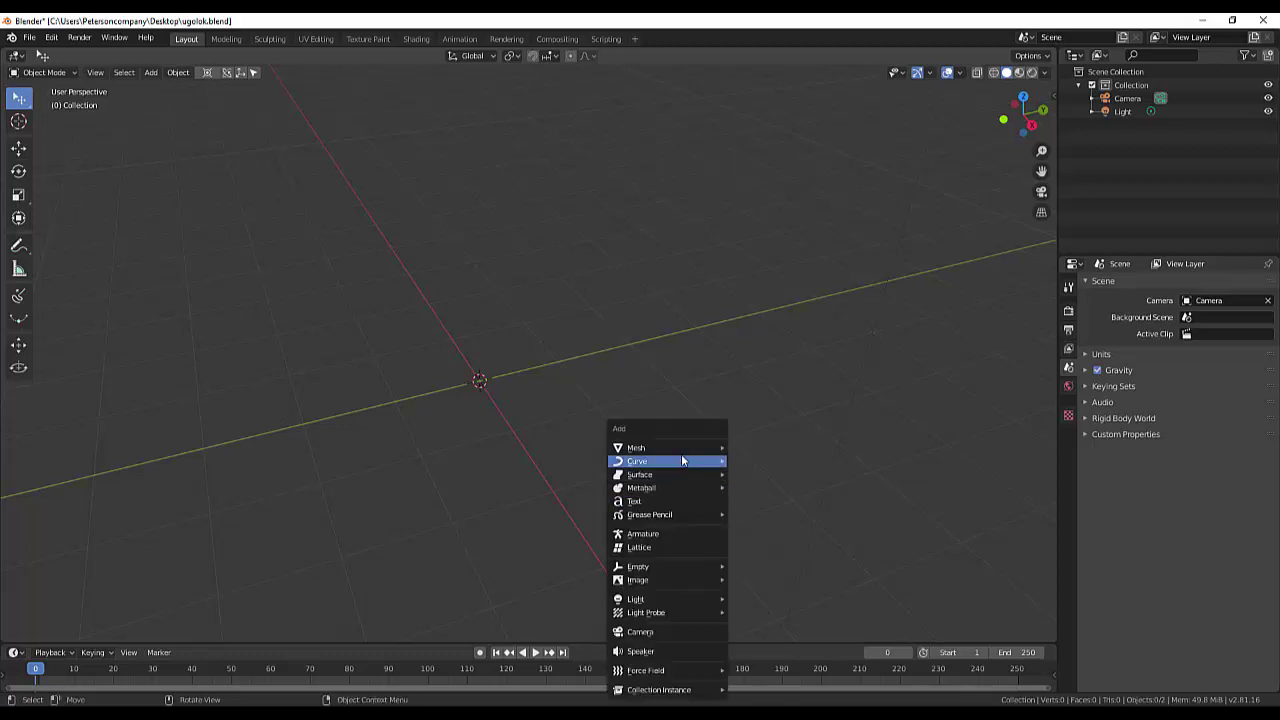
mouse_move(665, 447)
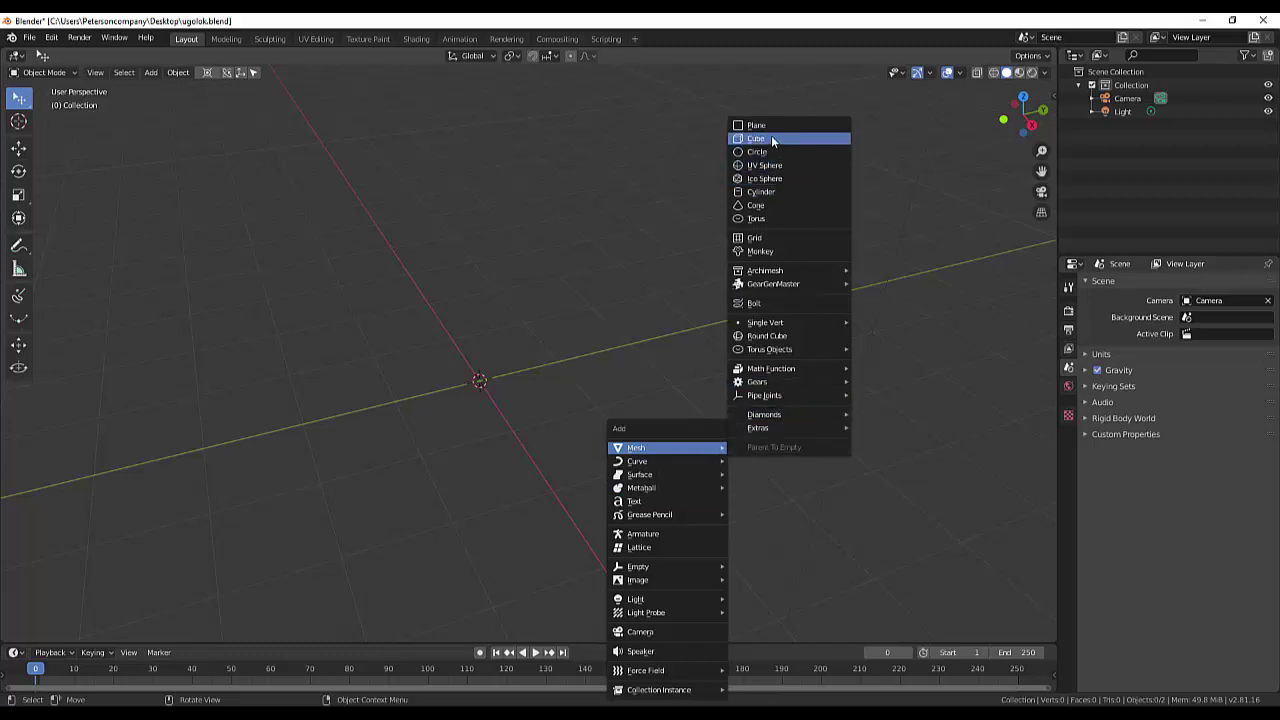
left_click(764, 126)
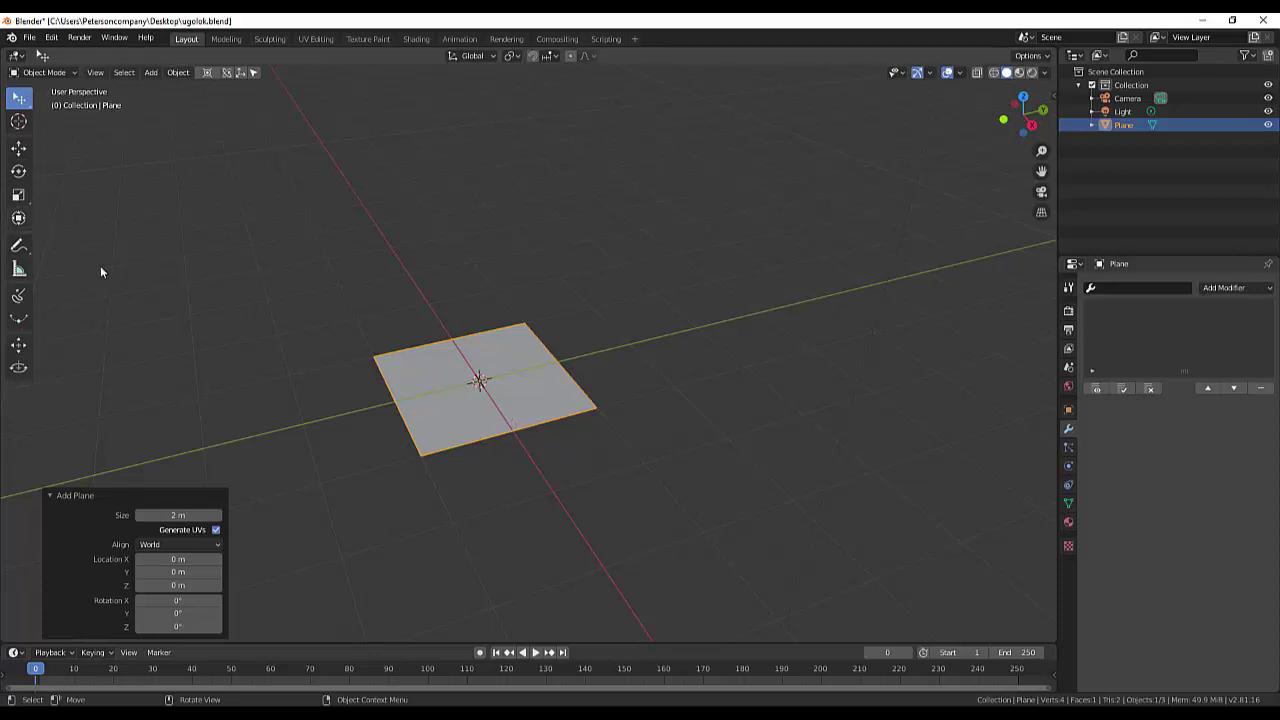
In Edit Mode, subdivide the plane once into four faces and select its centre vertex.
key("Tab")
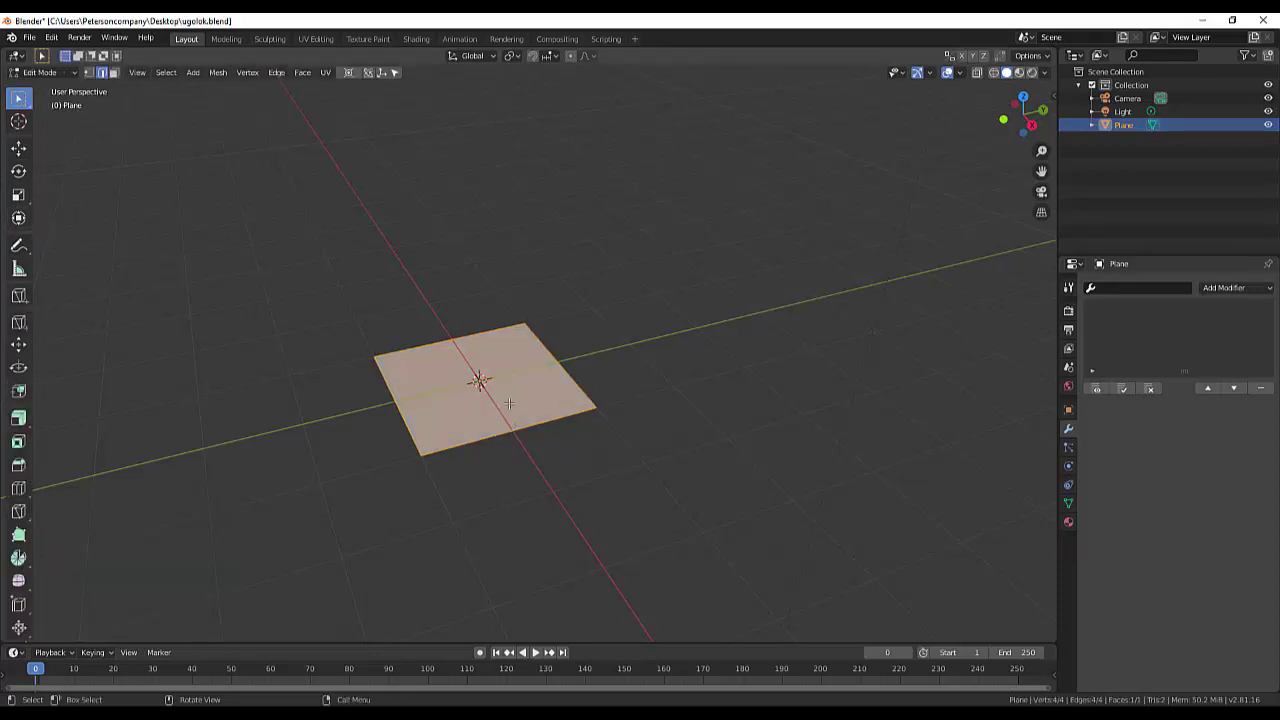
right_click(509, 403)
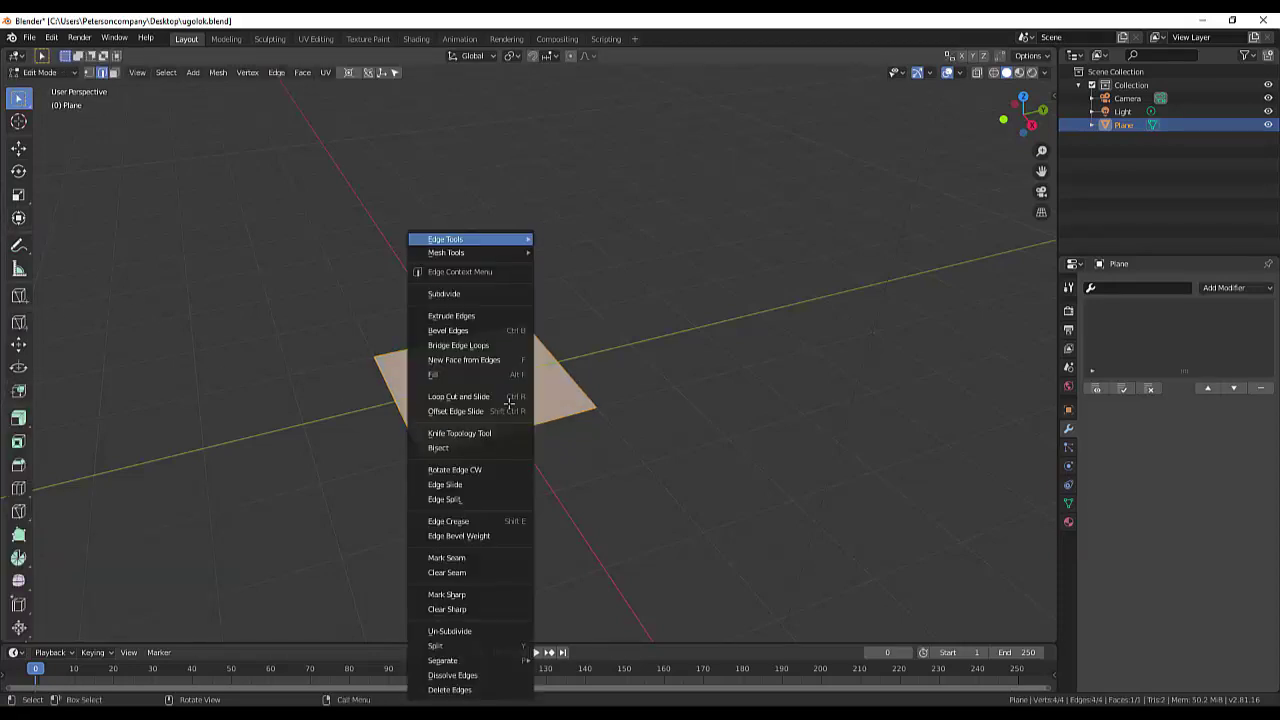
left_click(458, 294)
scroll(550, 455, "up", 2)
scroll(565, 468, "up", 2)
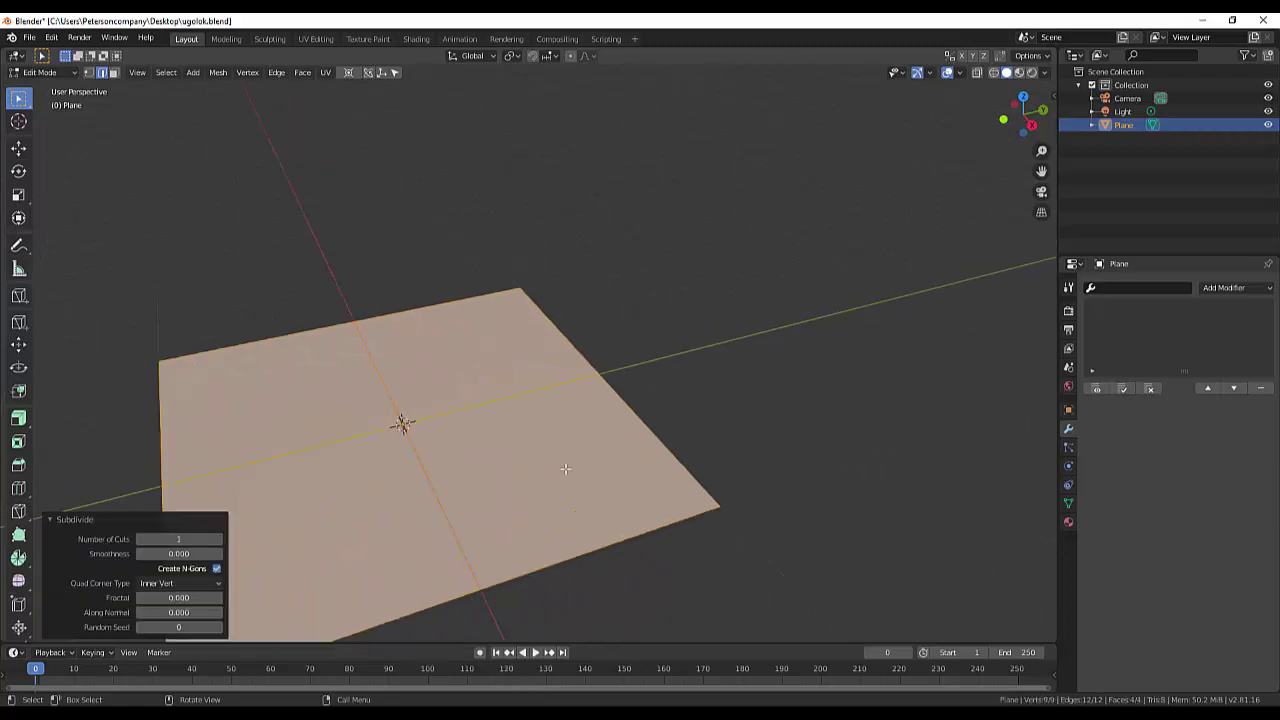
scroll(565, 468, "up", 1)
scroll(540, 450, "down", 3)
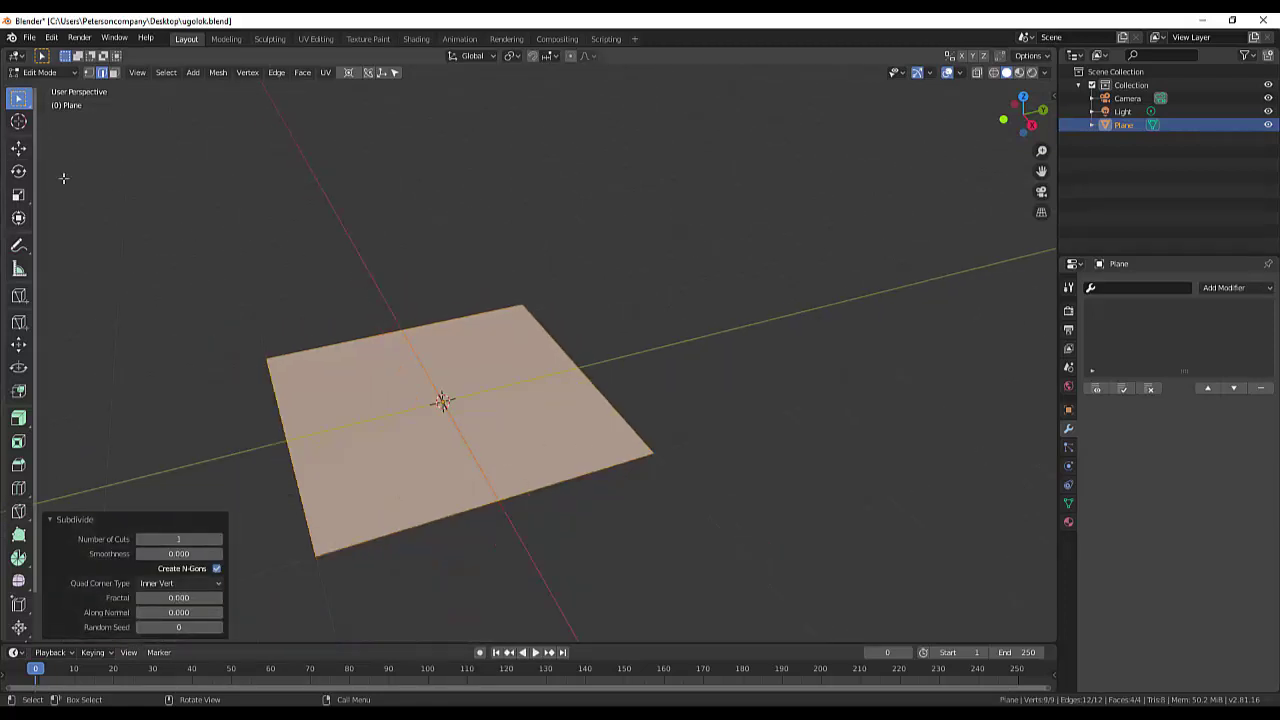
left_click(87, 73)
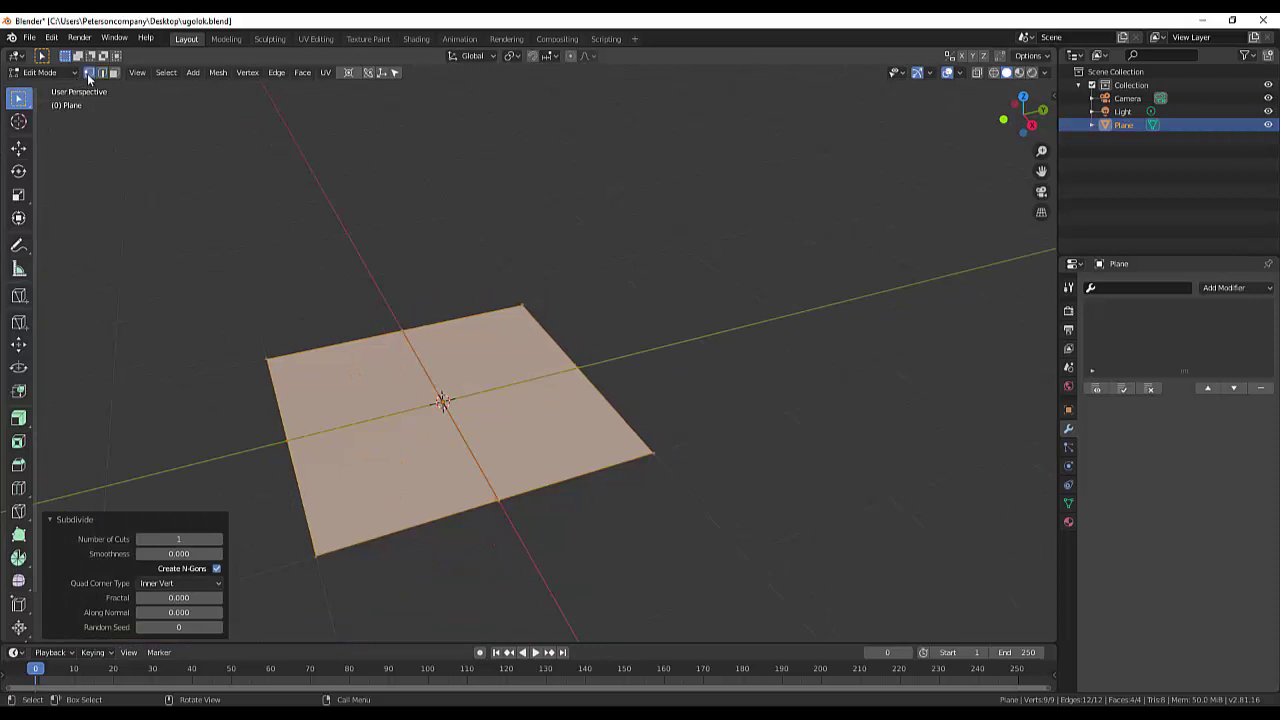
left_click(443, 402)
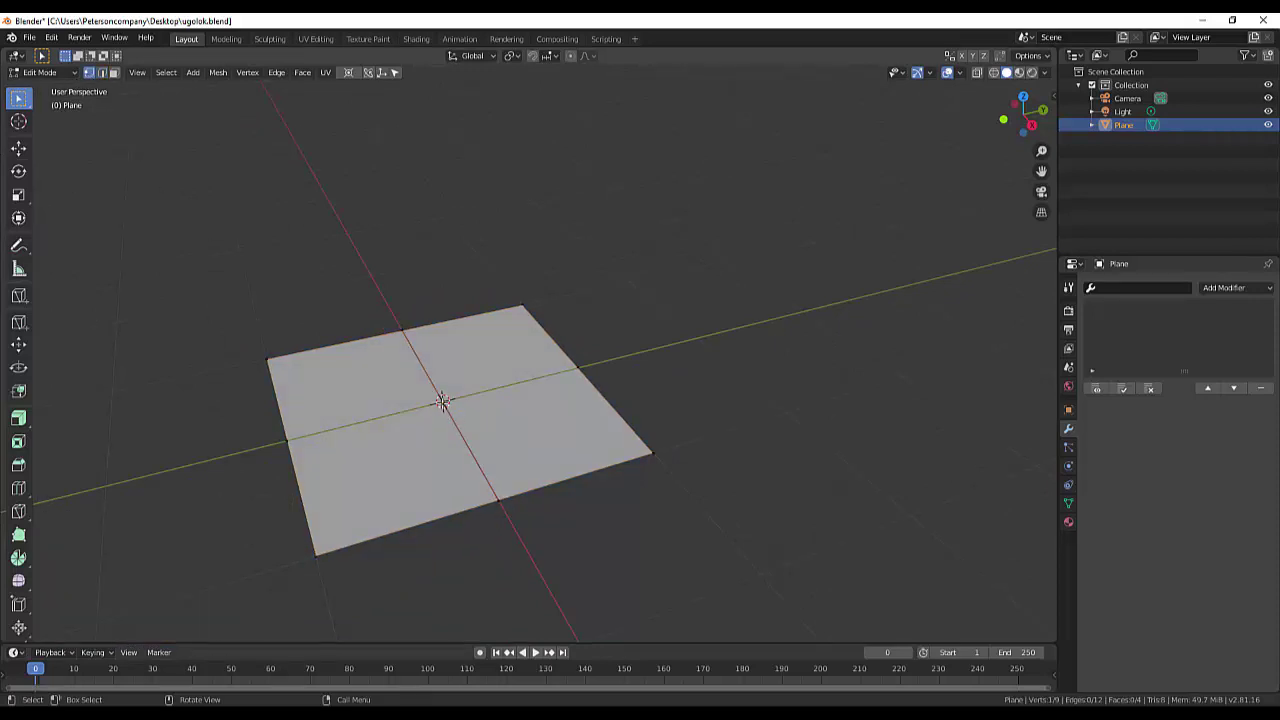
Apply a vertex bevel to the plane's centre vertex.
key("ctrl")
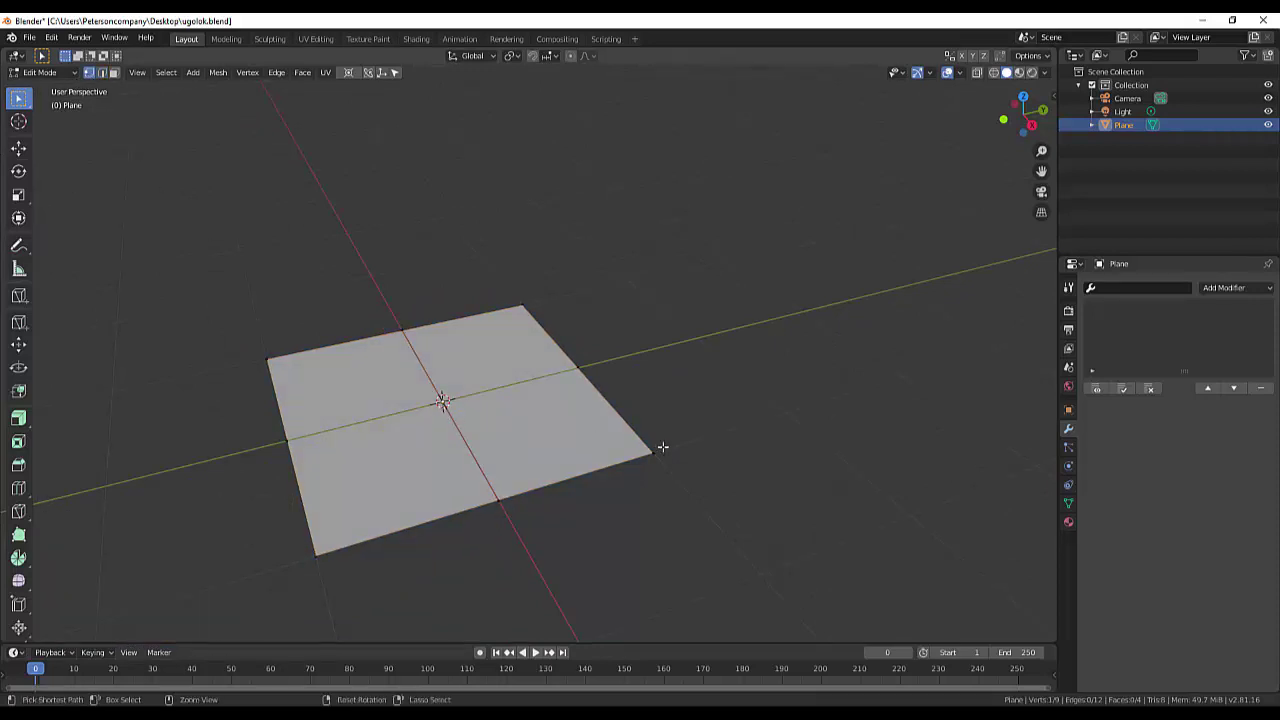
key("ctrl+shift+b")
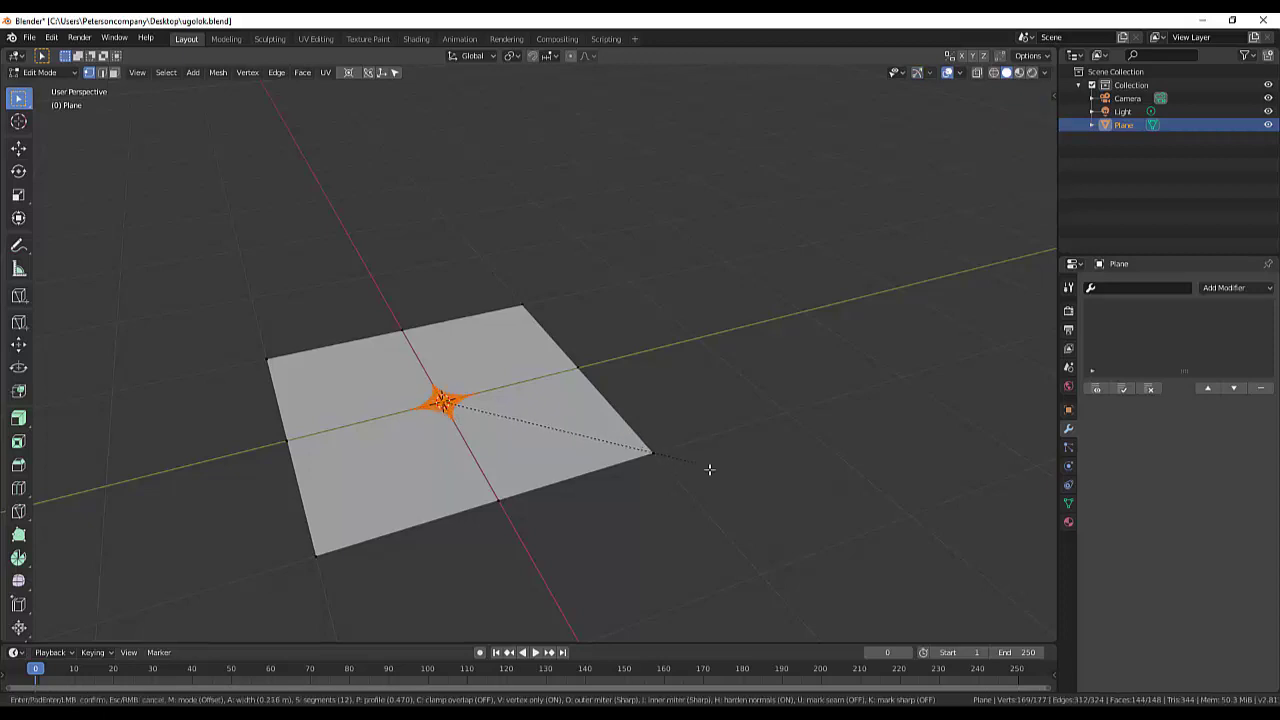
scroll(750, 485, "up", 11)
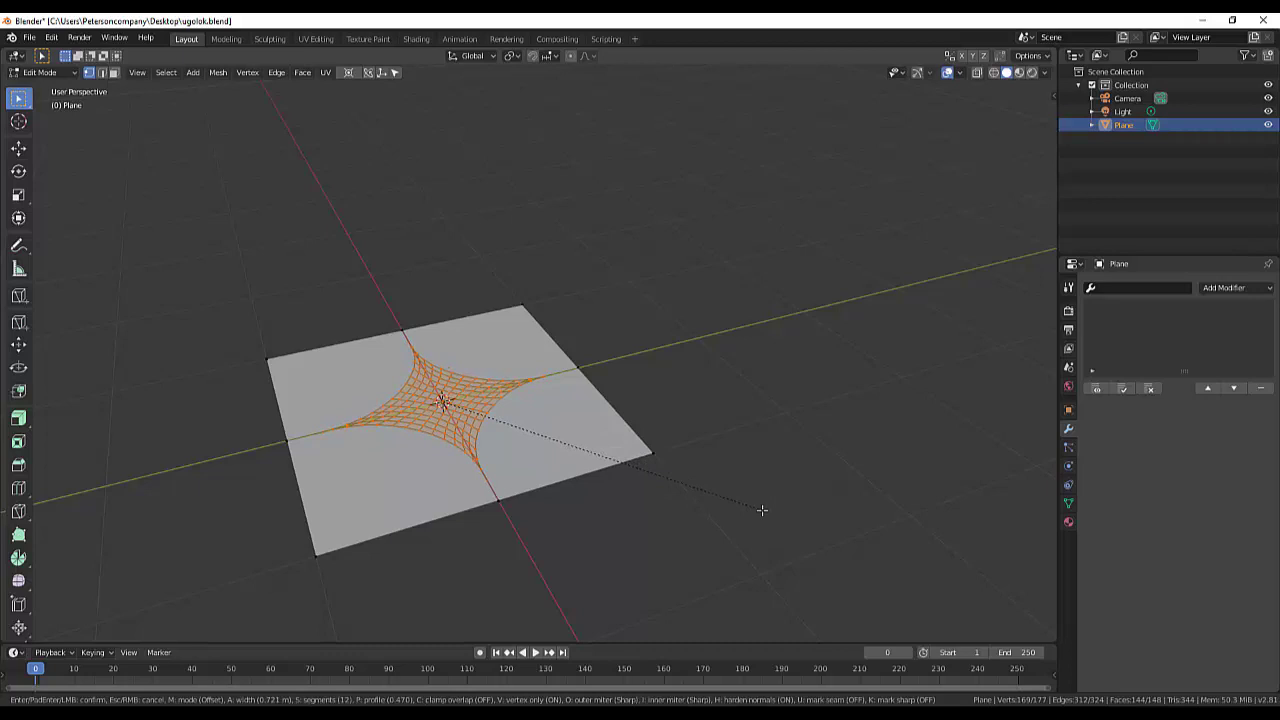
left_click(762, 510)
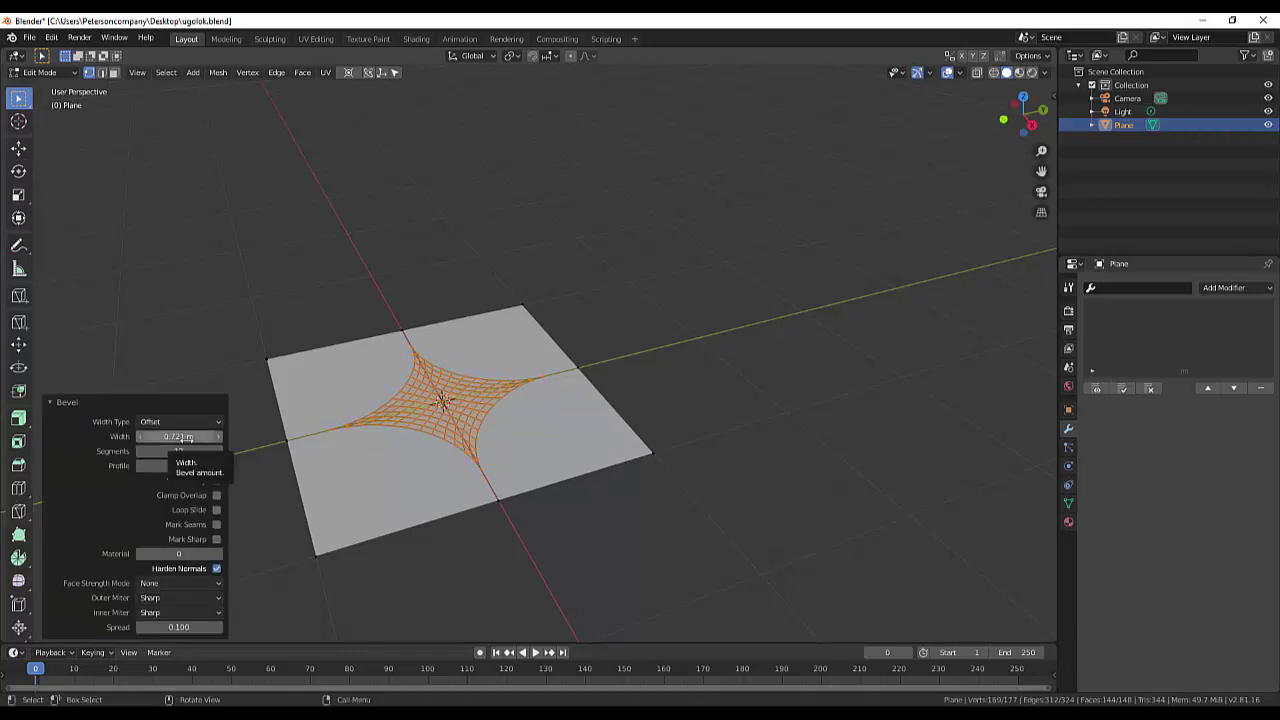
Set the bevel to 0.341 m width, 5 segments and profile 0.1 for a round disc.
left_click_drag(186, 437, 180, 437)
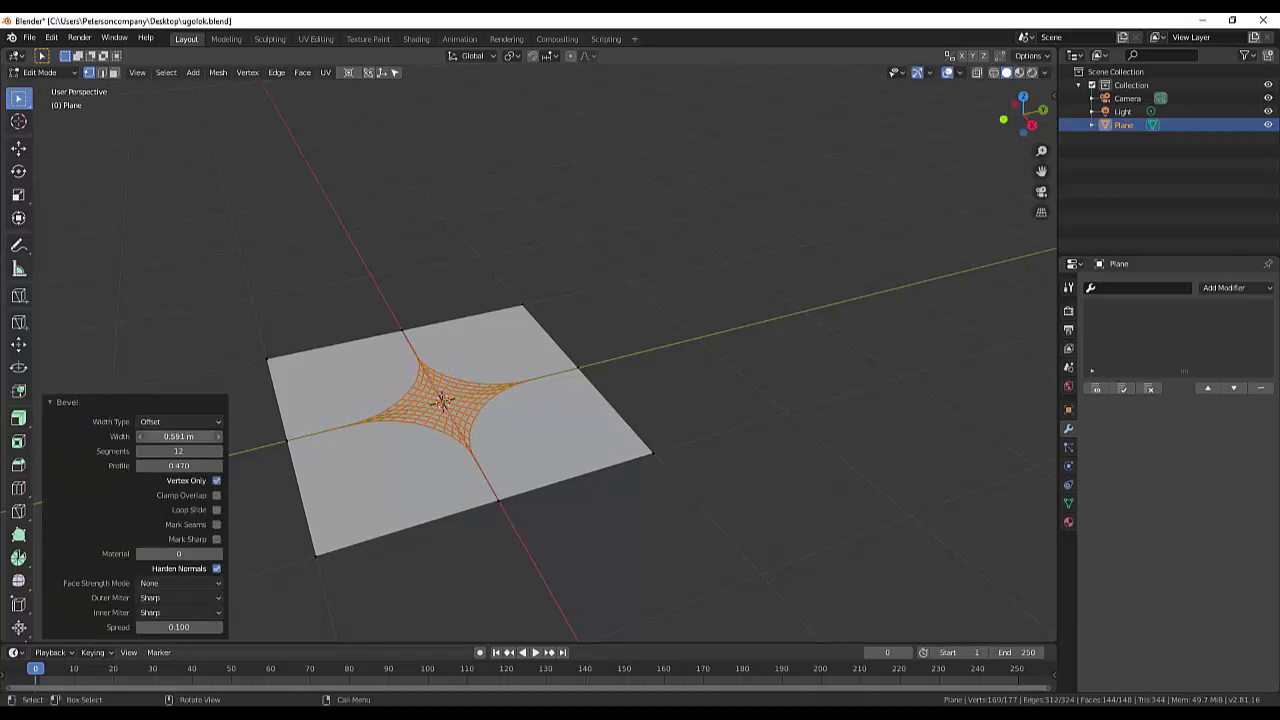
left_click_drag(180, 451, 182, 451)
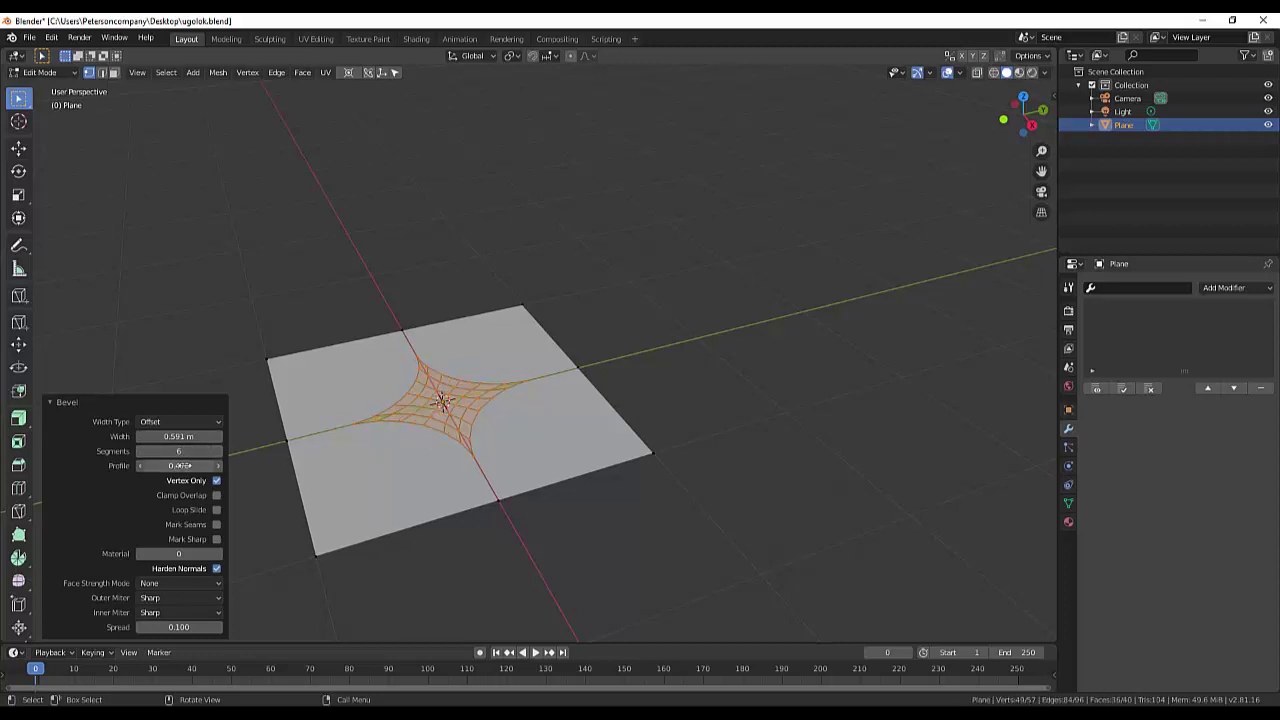
mouse_move(178, 466)
left_mouse_down()
mouse_move(150, 466)
mouse_move(190, 466)
mouse_move(174, 466)
left_mouse_up()
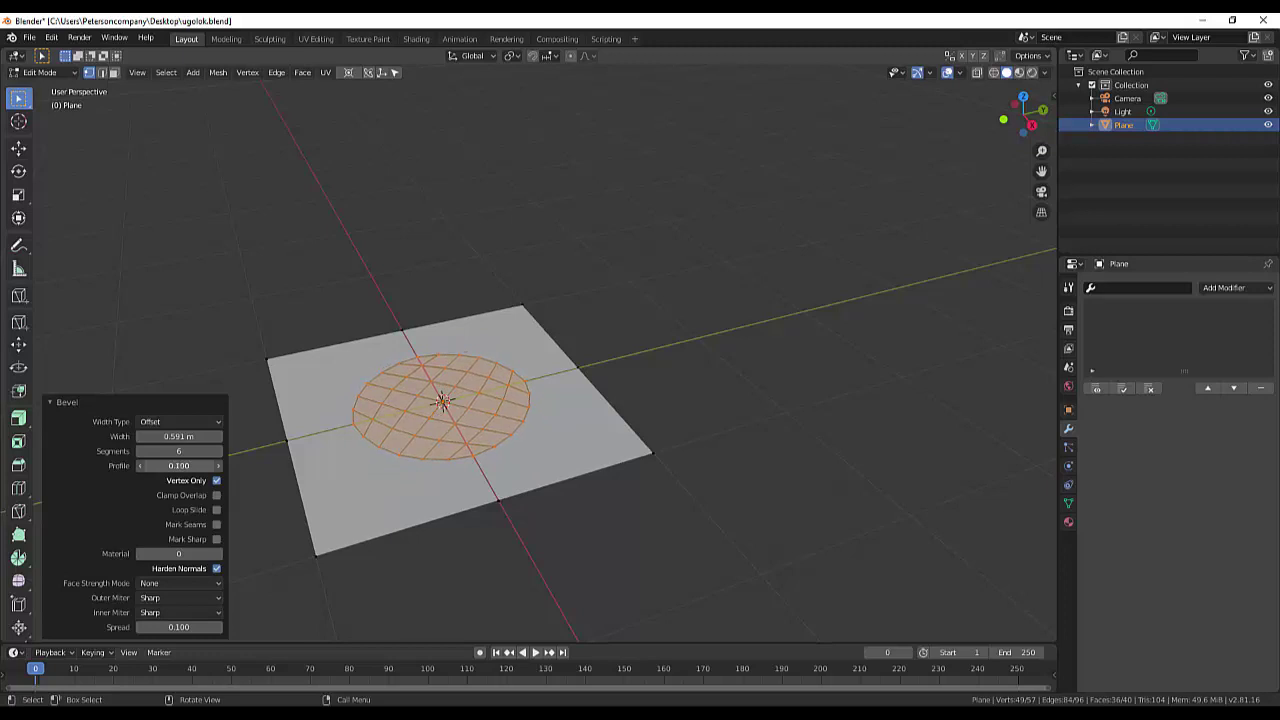
middle_click_drag(663, 362, 649, 438)
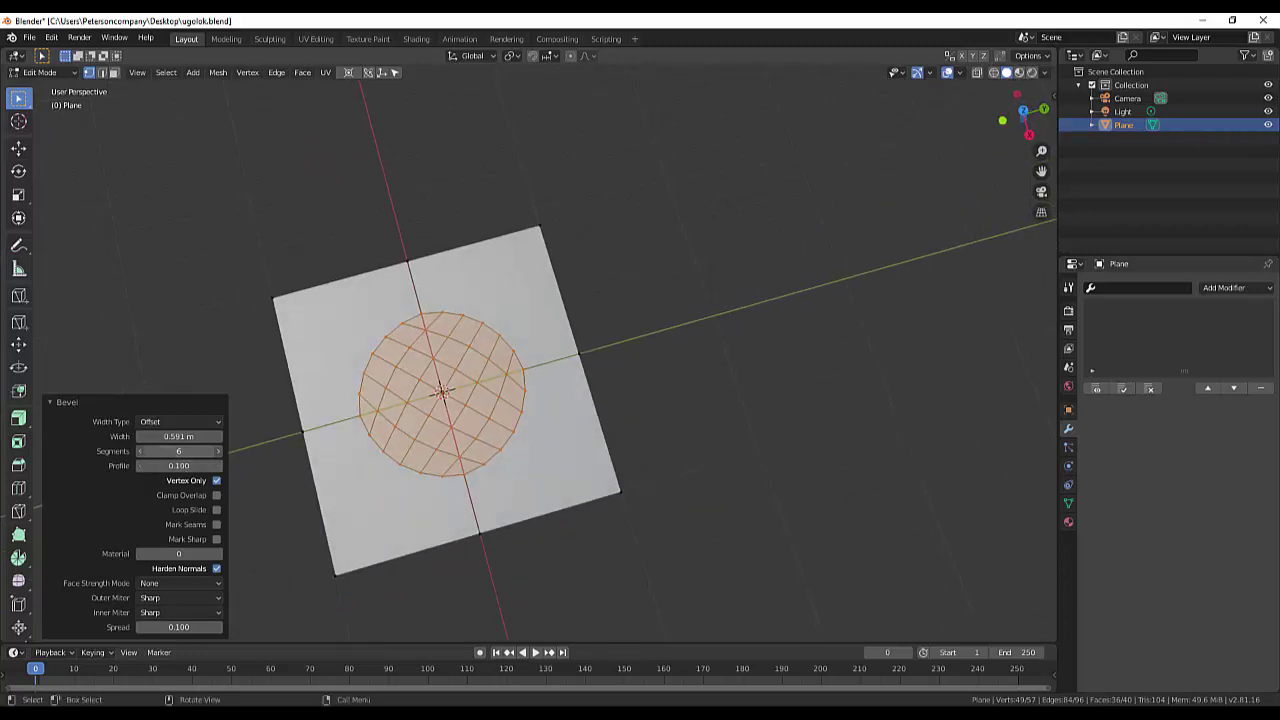
left_click_drag(178, 451, 172, 451)
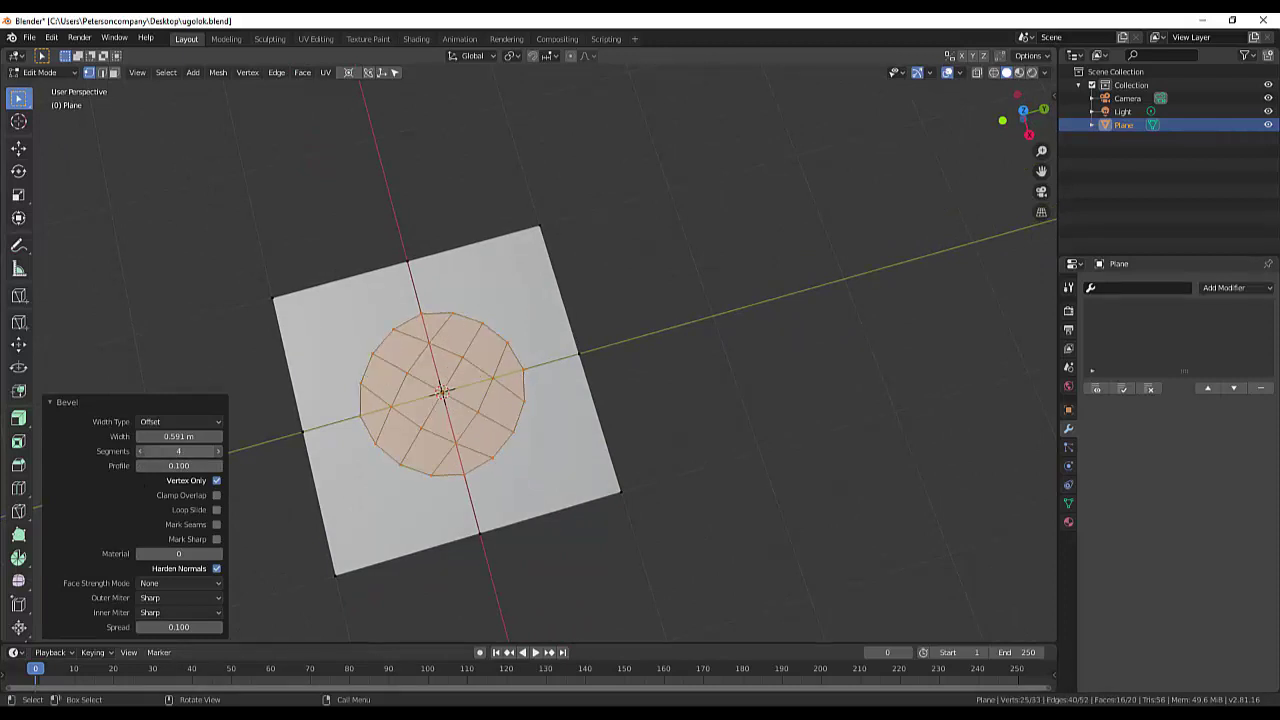
mouse_move(178, 451)
left_mouse_down()
mouse_move(160, 436)
mouse_move(181, 436)
left_mouse_up()
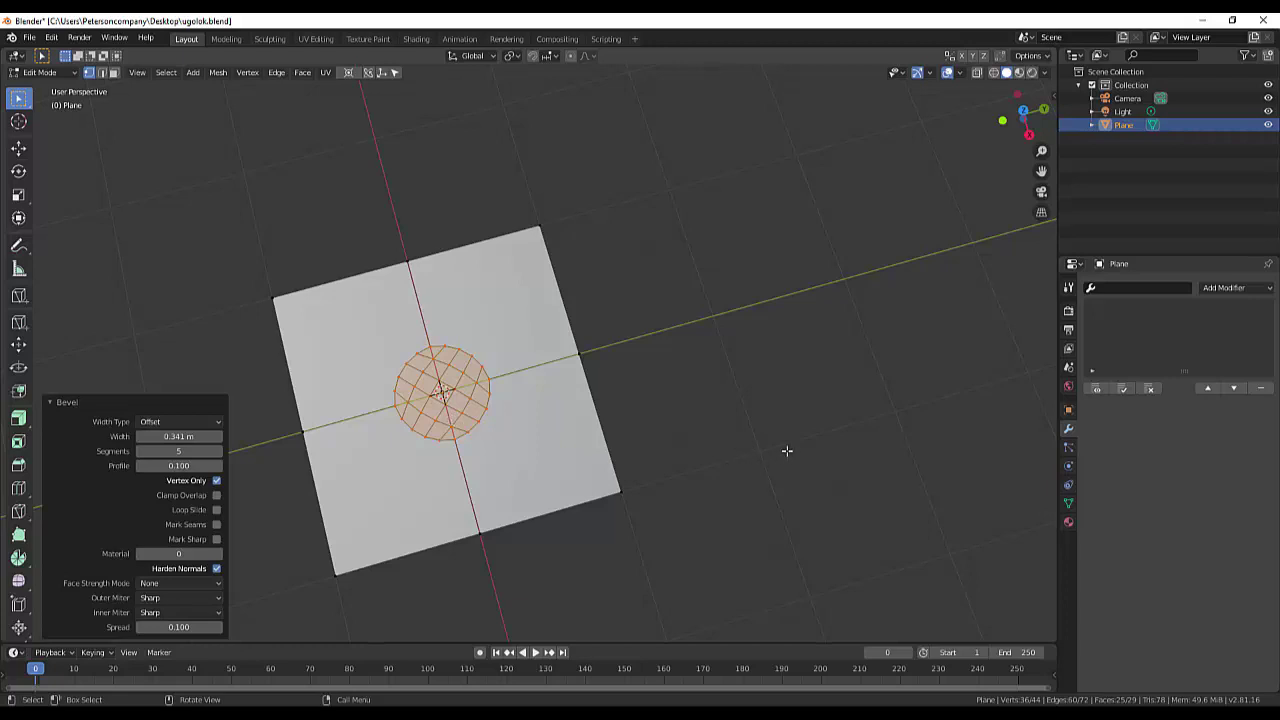
Delete the disc faces to cut a round hole, then box-select its 20-vertex rim.
key("x")
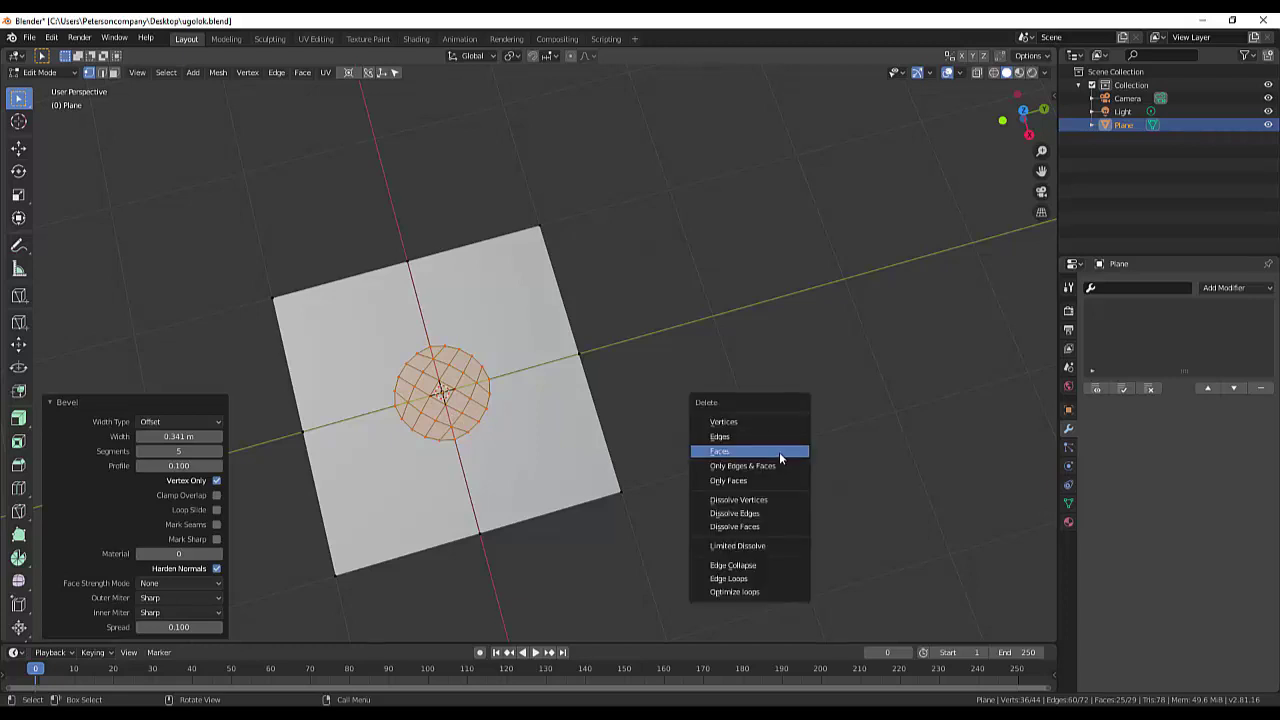
left_click(718, 453)
mouse_move(717, 389)
middle_mouse_down()
mouse_move(590, 439)
mouse_move(686, 363)
middle_mouse_up()
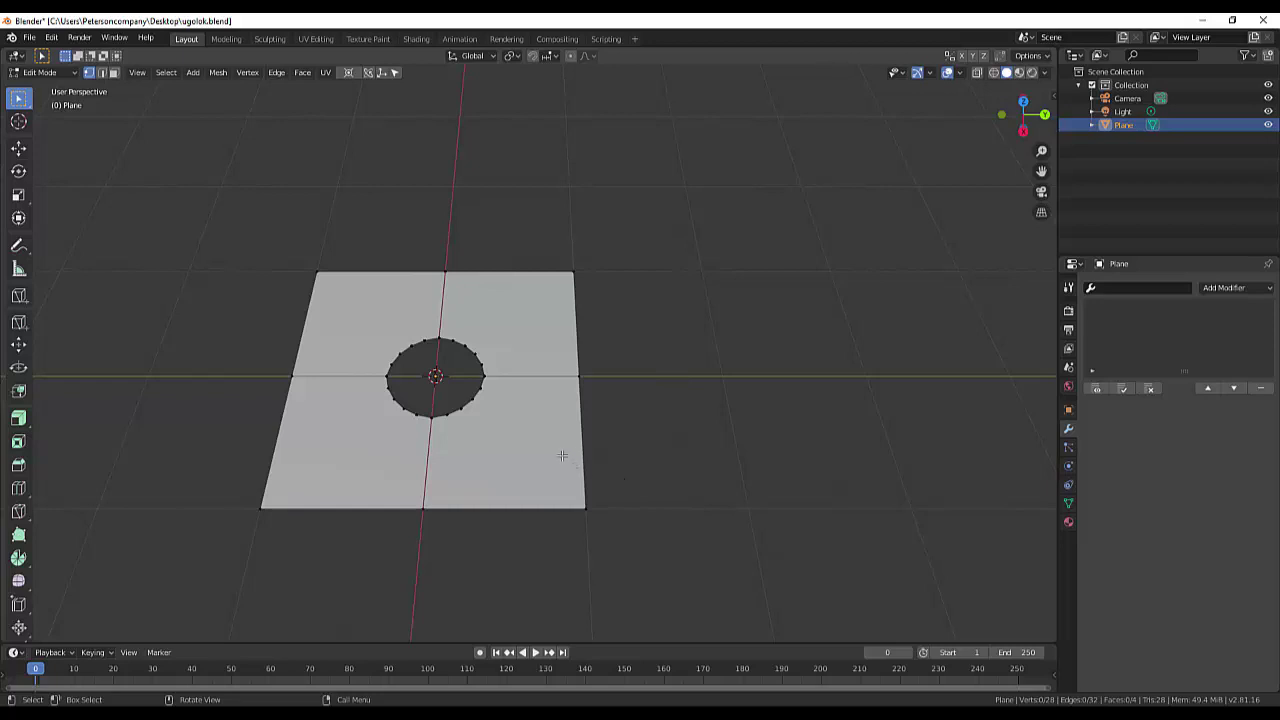
left_click_drag(365, 326, 543, 474)
middle_click_drag(530, 407, 529, 376)
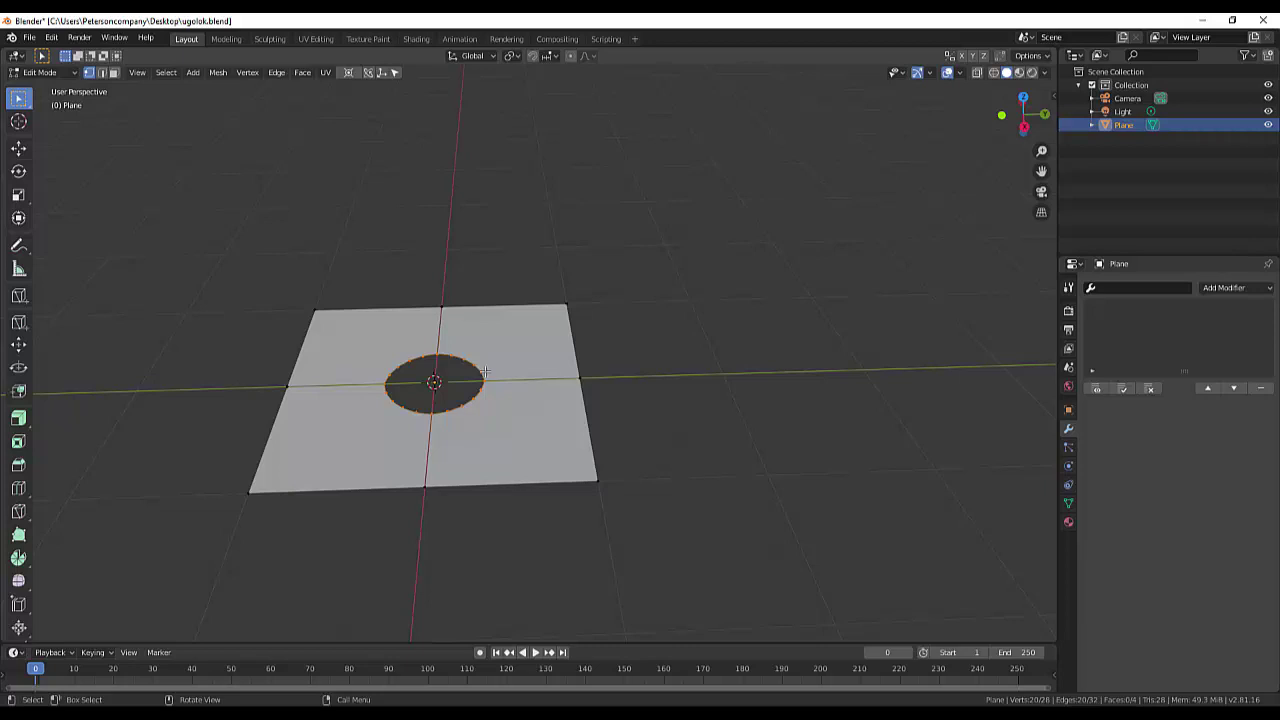
Move the hole's rim vertices -0.21 m along Y, placing the hole off-centre.
key("g")
key("y")
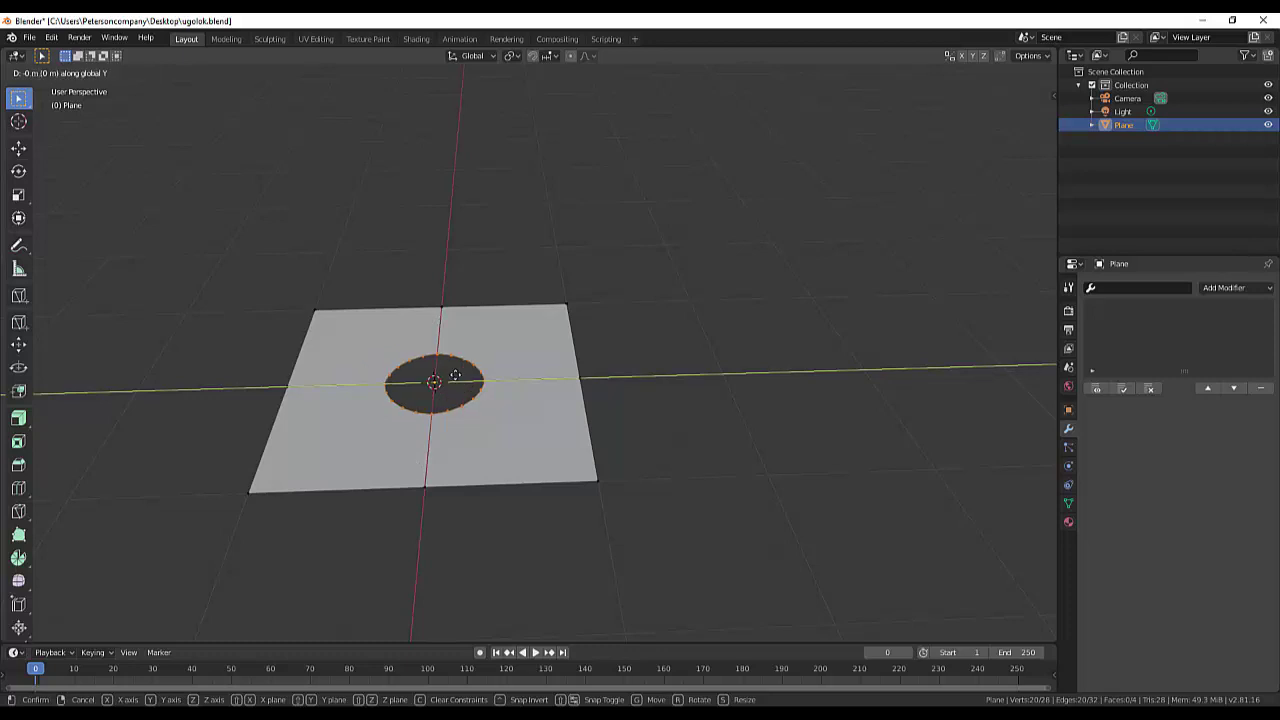
left_click(464, 389)
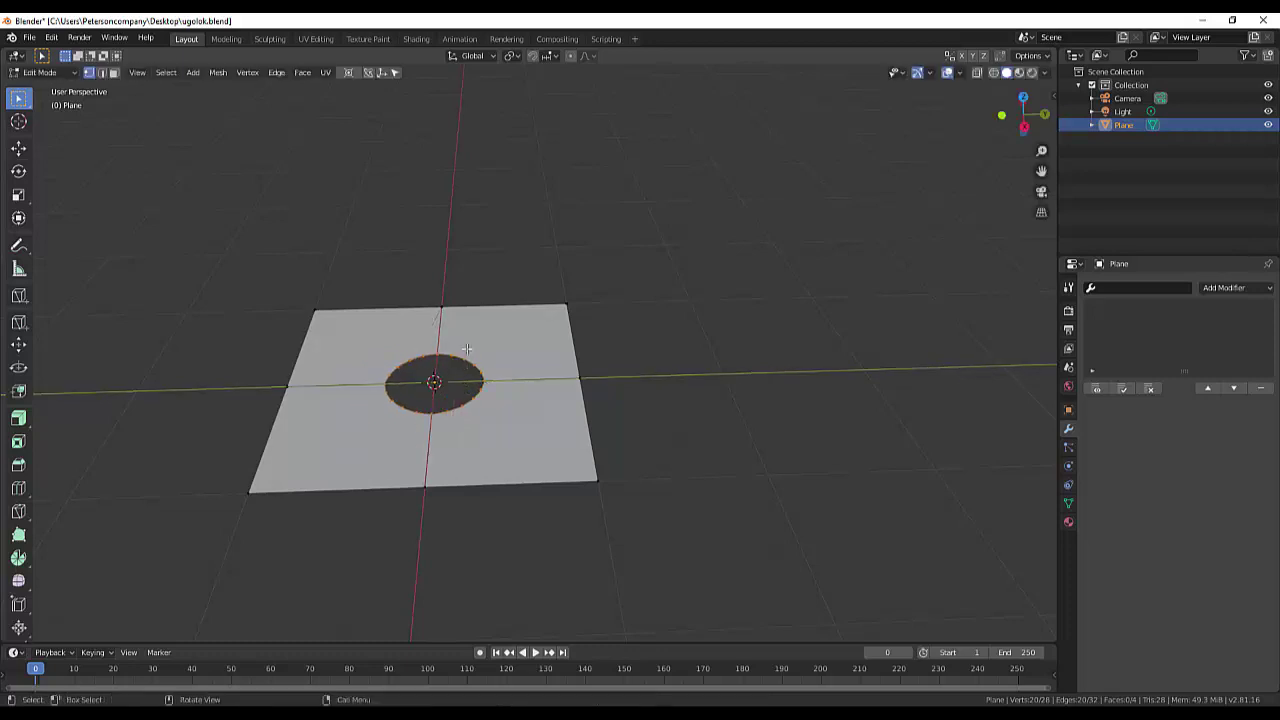
mouse_move(354, 278)
left_mouse_down()
mouse_move(441, 480)
mouse_move(503, 530)
left_mouse_up()
key("g")
key("y")
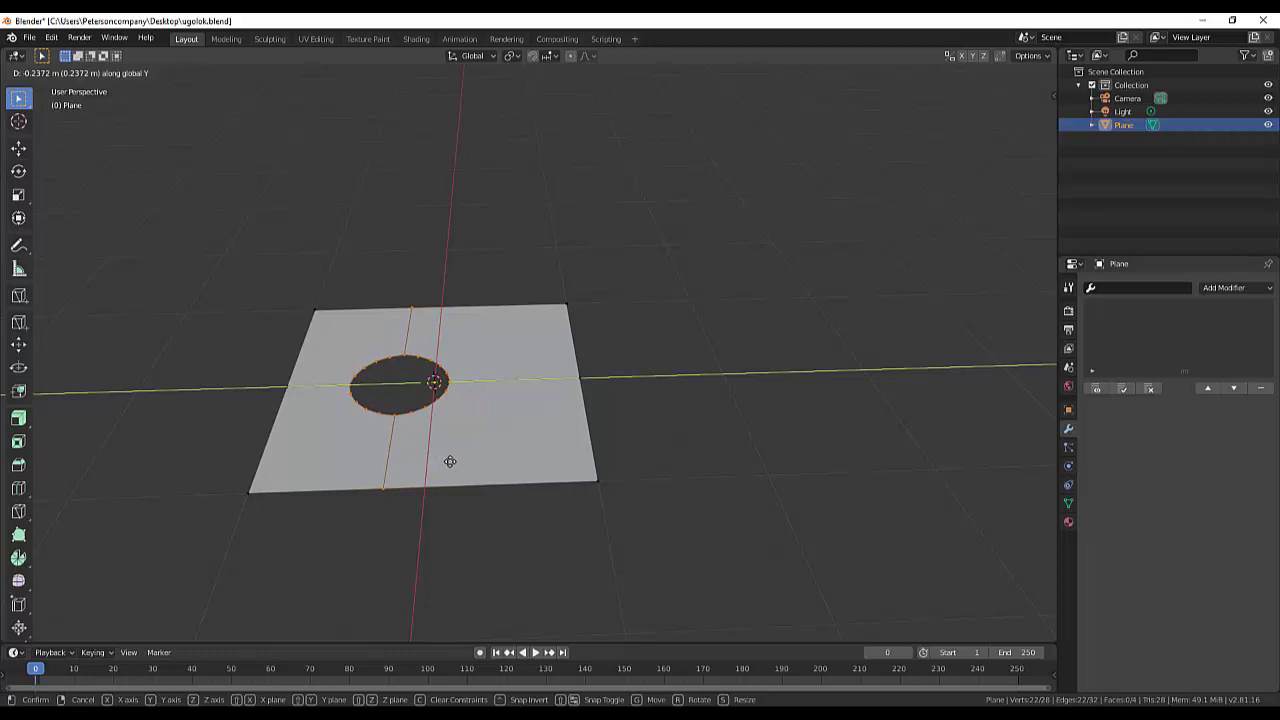
left_click(451, 459)
mouse_move(645, 445)
middle_mouse_down()
mouse_move(754, 420)
mouse_move(669, 557)
mouse_move(614, 474)
mouse_move(284, 256)
middle_mouse_up()
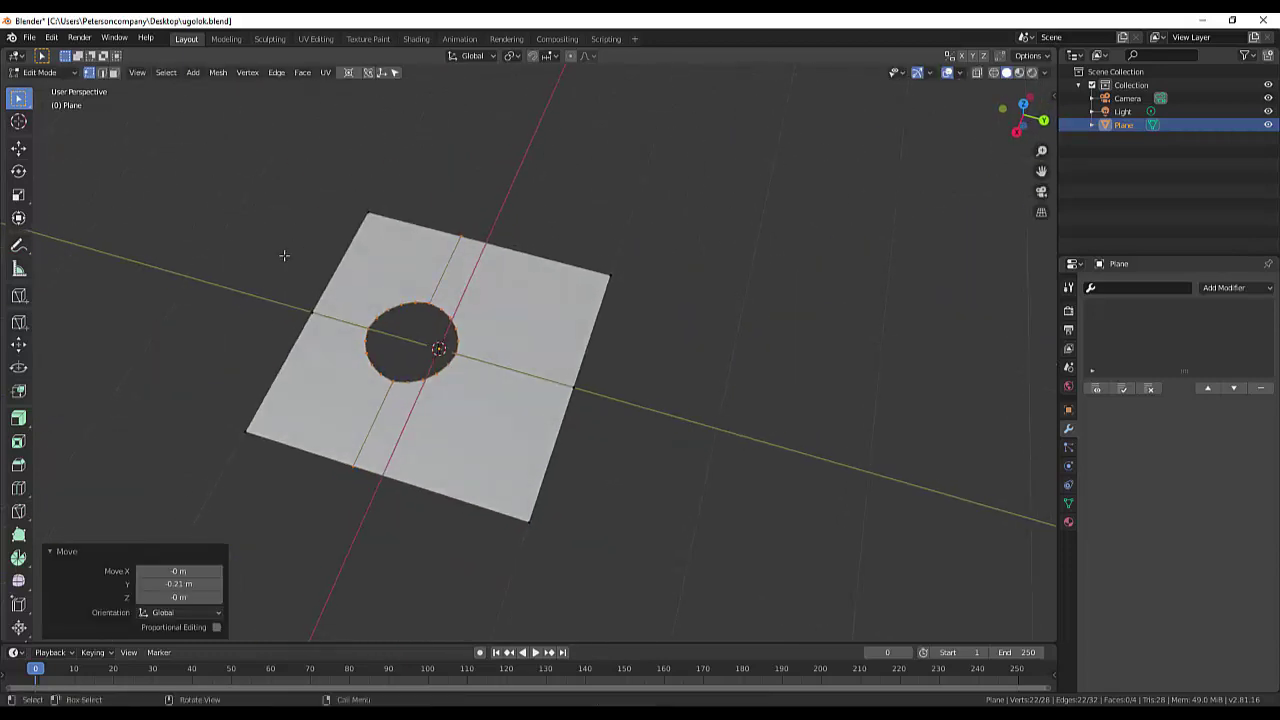
Bevel the two corners beside the hole: 0.867 m width, 5 segments, profile 0.510.
left_click(366, 213)
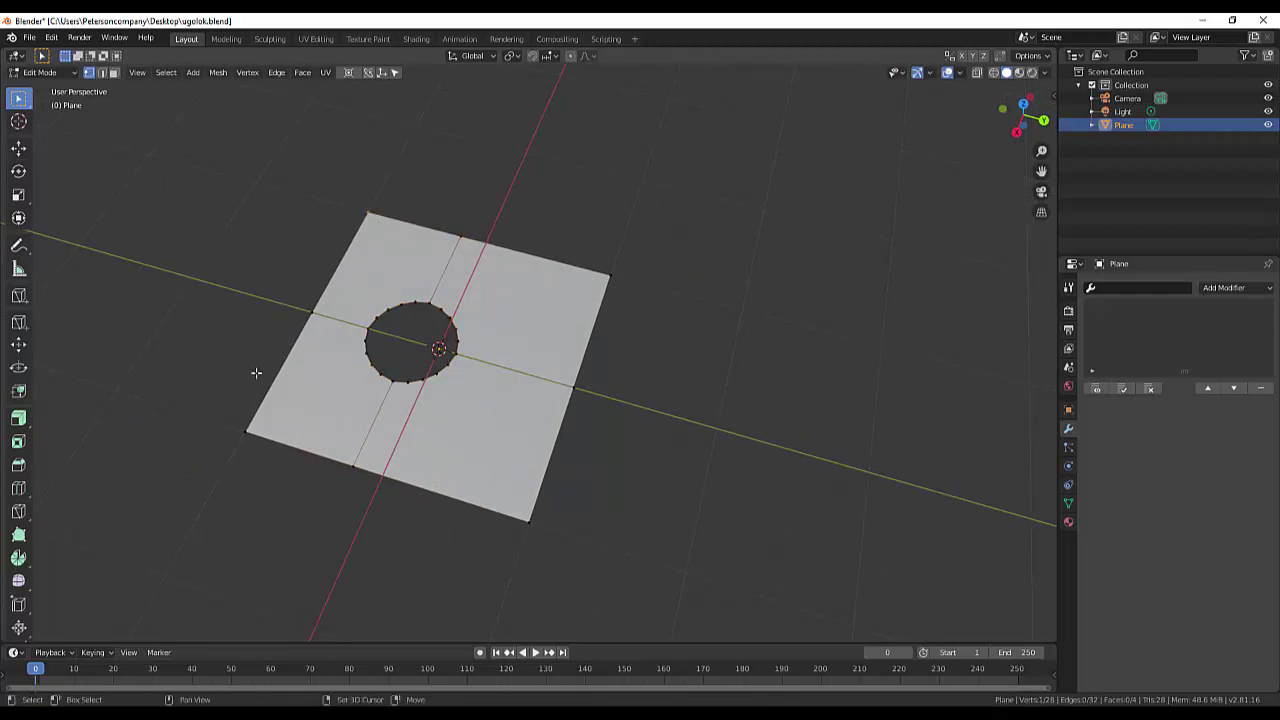
left_click(246, 432, "shift")
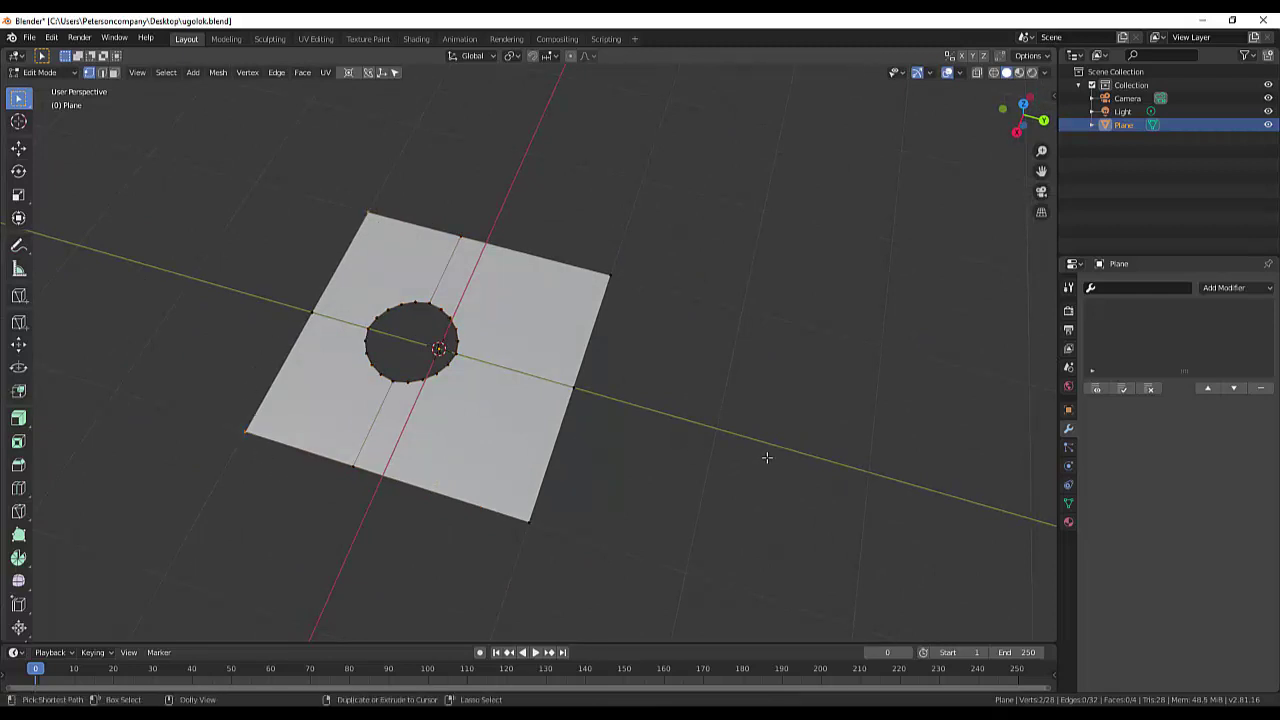
key("ctrl+shift+b")
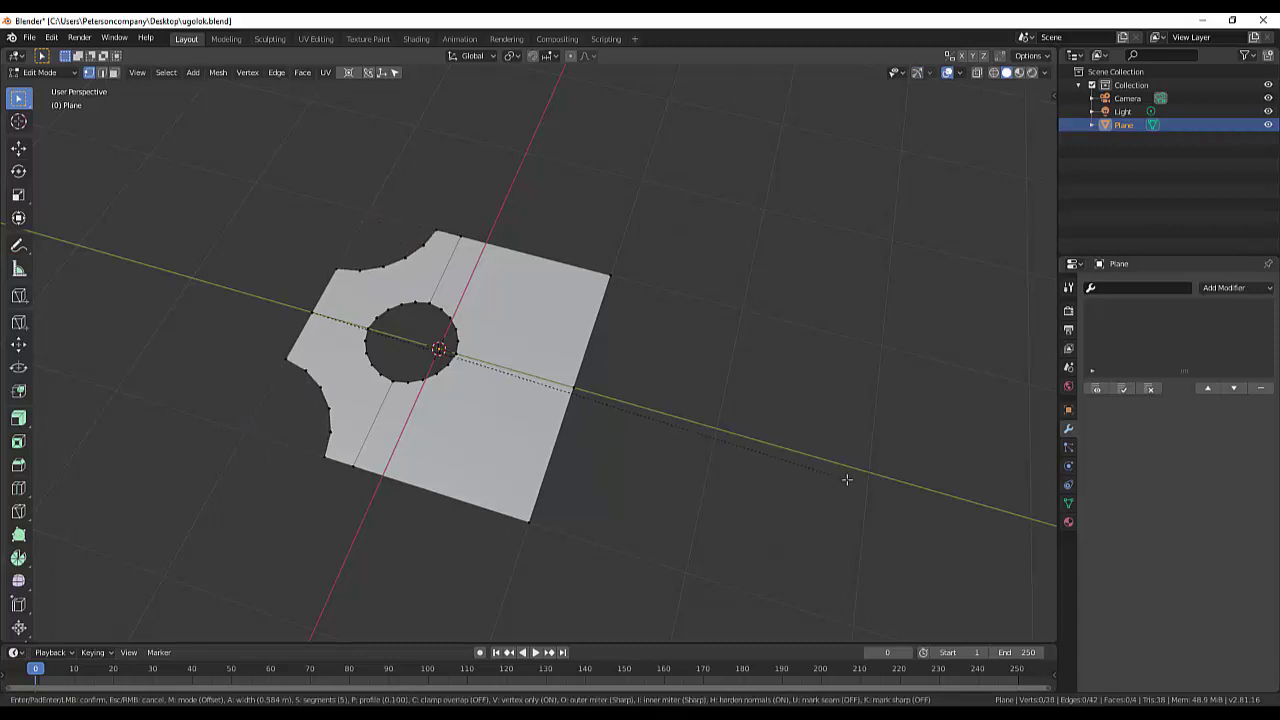
left_click(838, 478)
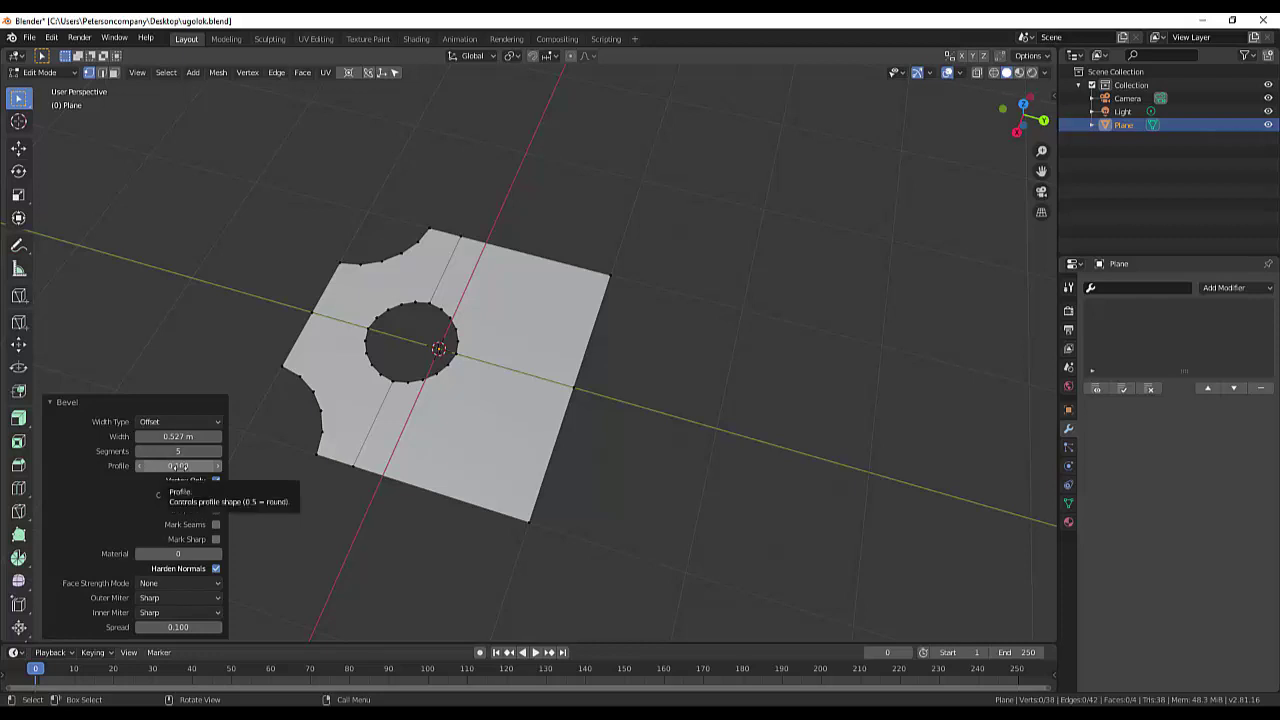
mouse_move(178, 466)
left_mouse_down()
mouse_move(160, 466)
mouse_move(205, 466)
mouse_move(170, 466)
left_mouse_up()
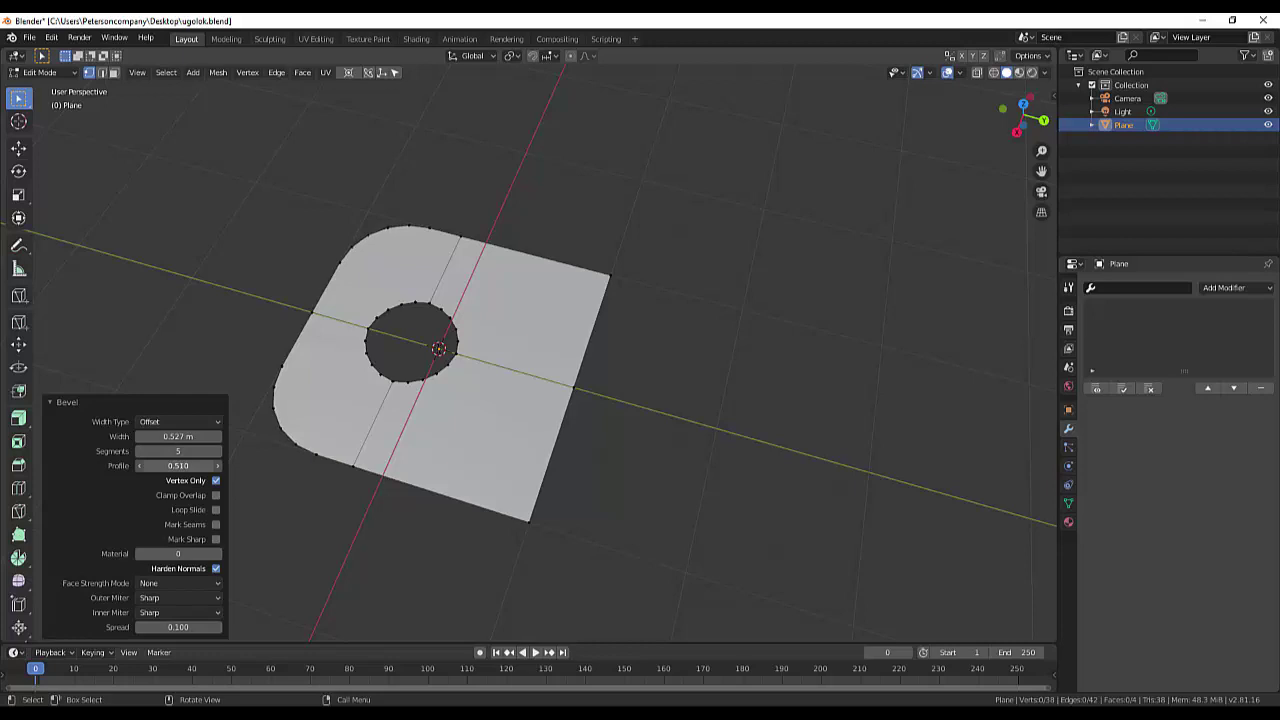
mouse_move(178, 436)
left_mouse_down()
mouse_move(212, 436)
mouse_move(192, 436)
left_mouse_up()
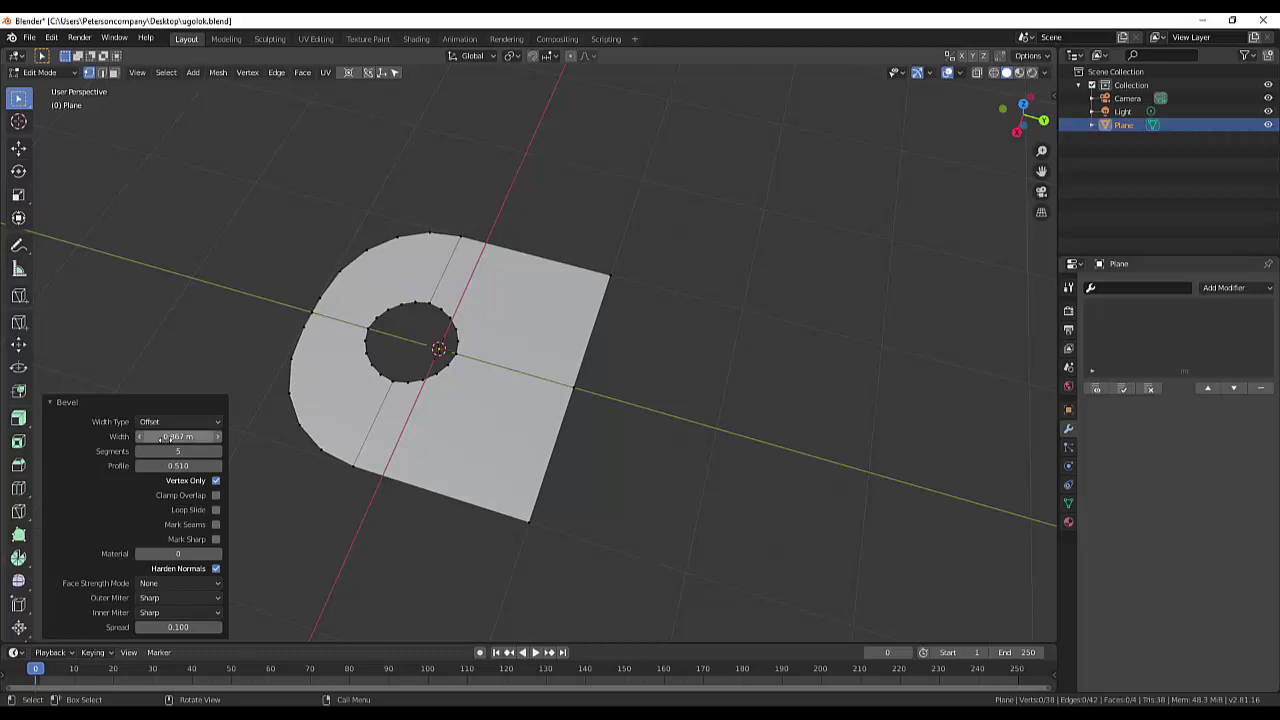
mouse_move(726, 437)
middle_mouse_down()
mouse_move(737, 357)
mouse_move(771, 434)
middle_mouse_up()
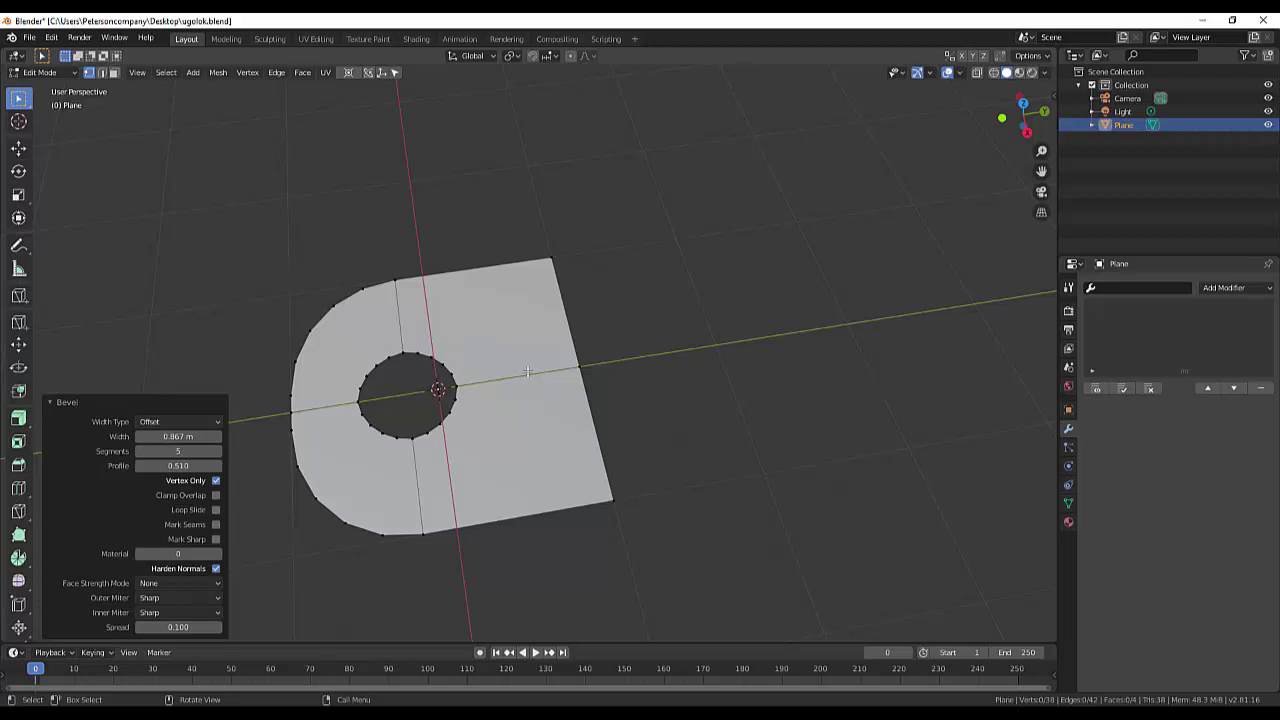
mouse_move(714, 366)
middle_mouse_down()
mouse_move(665, 301)
mouse_move(725, 317)
mouse_move(700, 346)
middle_mouse_up()
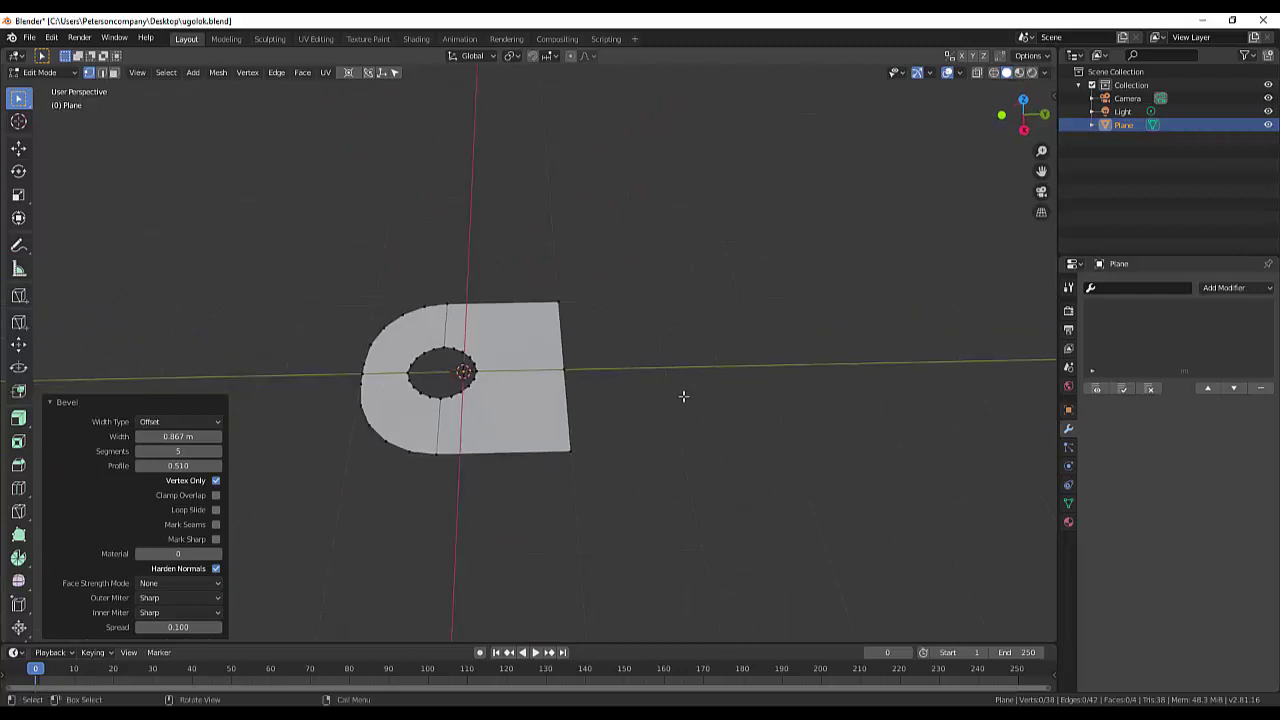
mouse_move(683, 396)
middle_mouse_down()
mouse_move(680, 423)
mouse_move(688, 409)
middle_mouse_up()
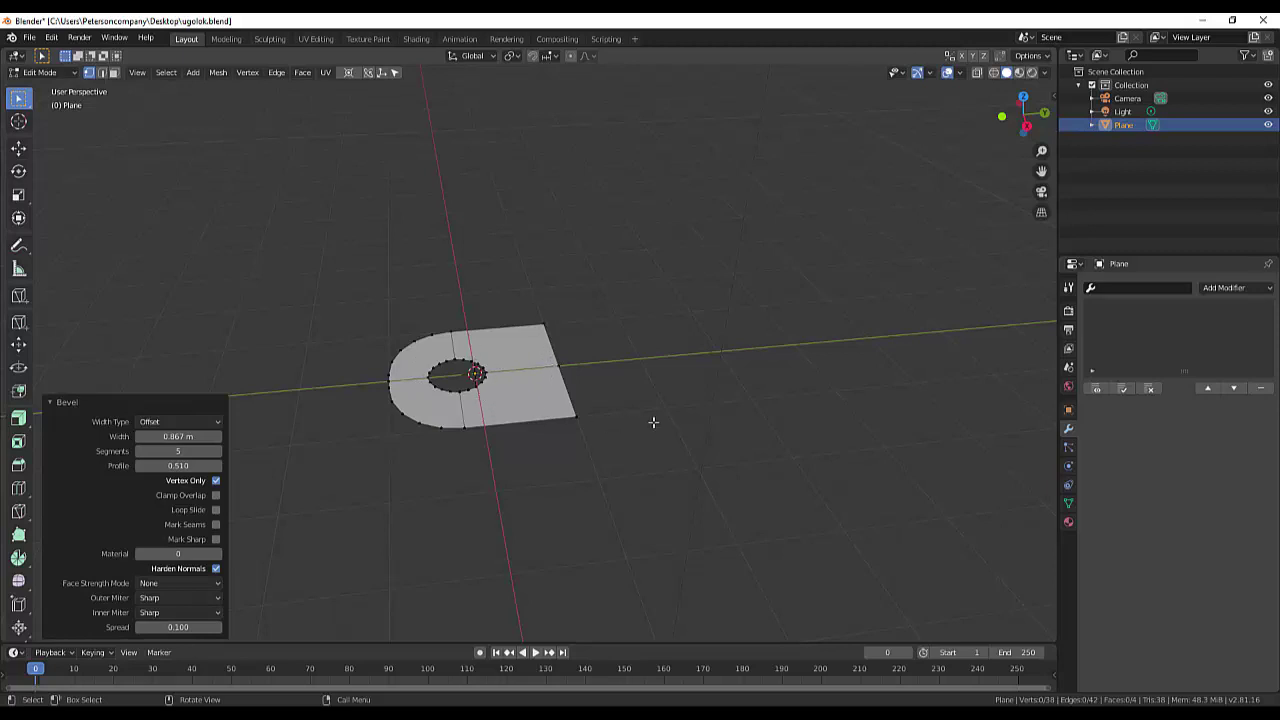
Select all of the plate's vertices and return to Object Mode.
left_click(534, 410)
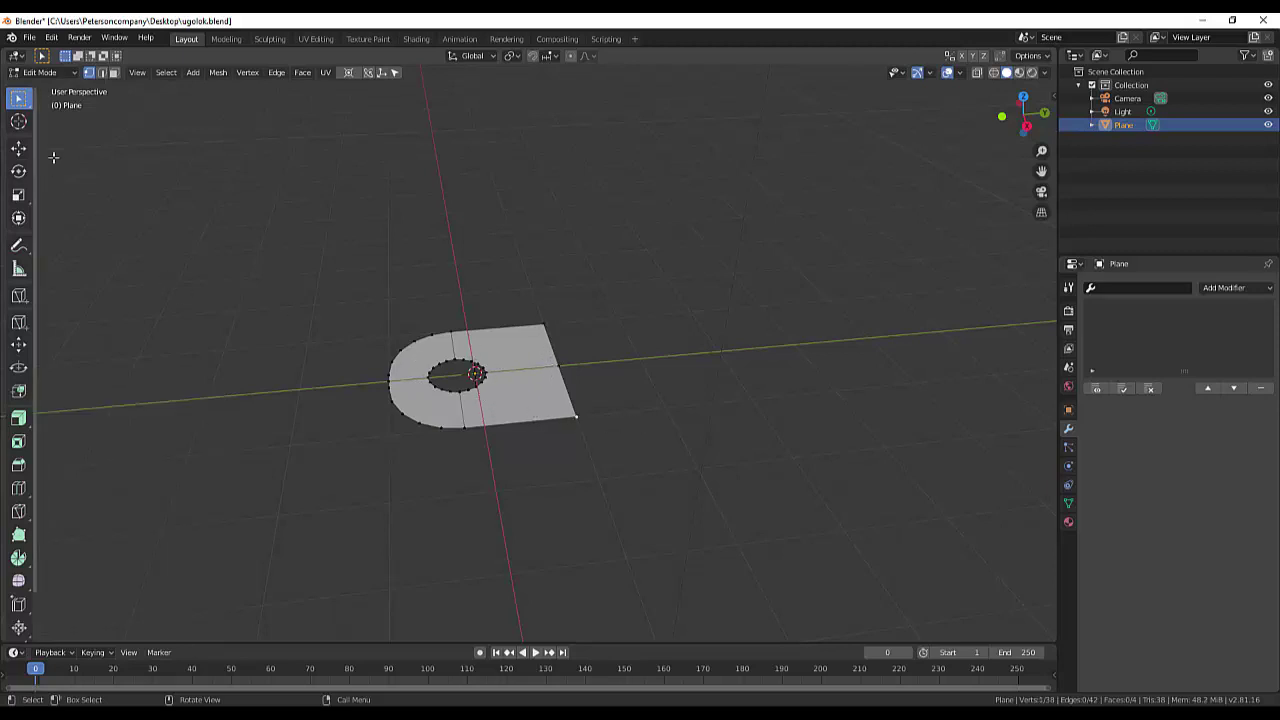
left_click(677, 357)
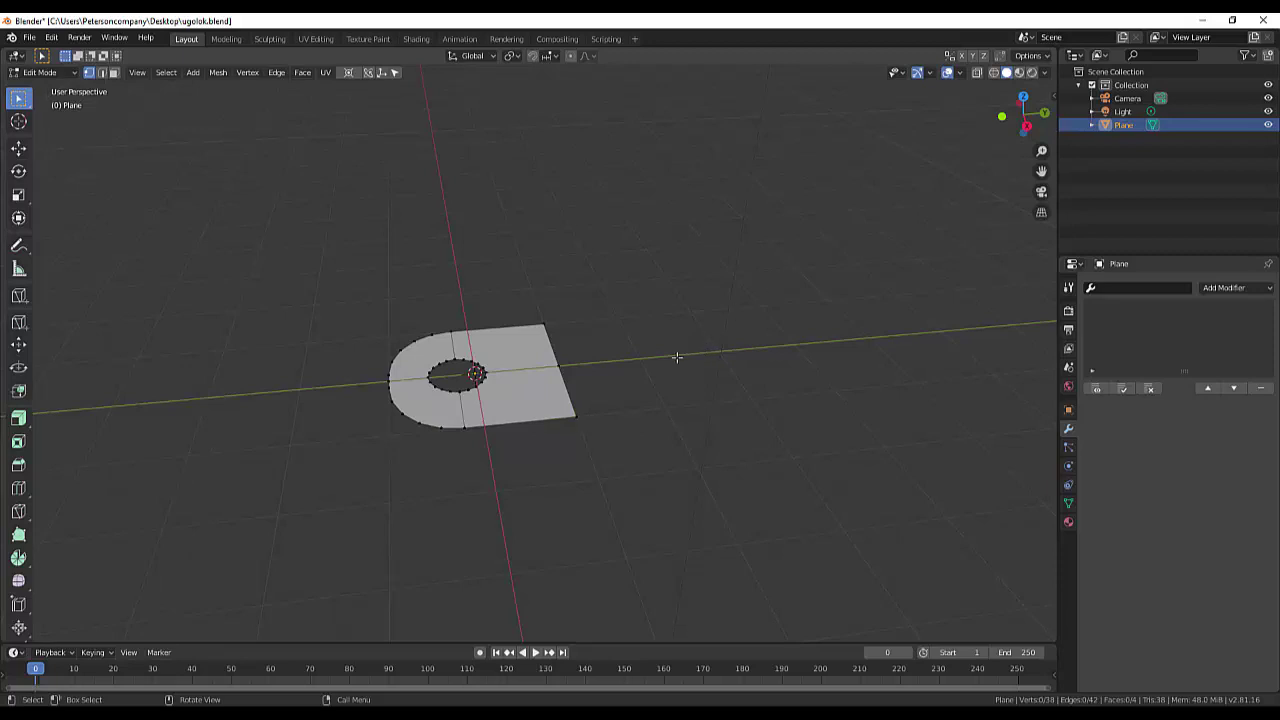
mouse_move(674, 357)
middle_mouse_down()
mouse_move(679, 369)
mouse_move(600, 380)
middle_mouse_up()
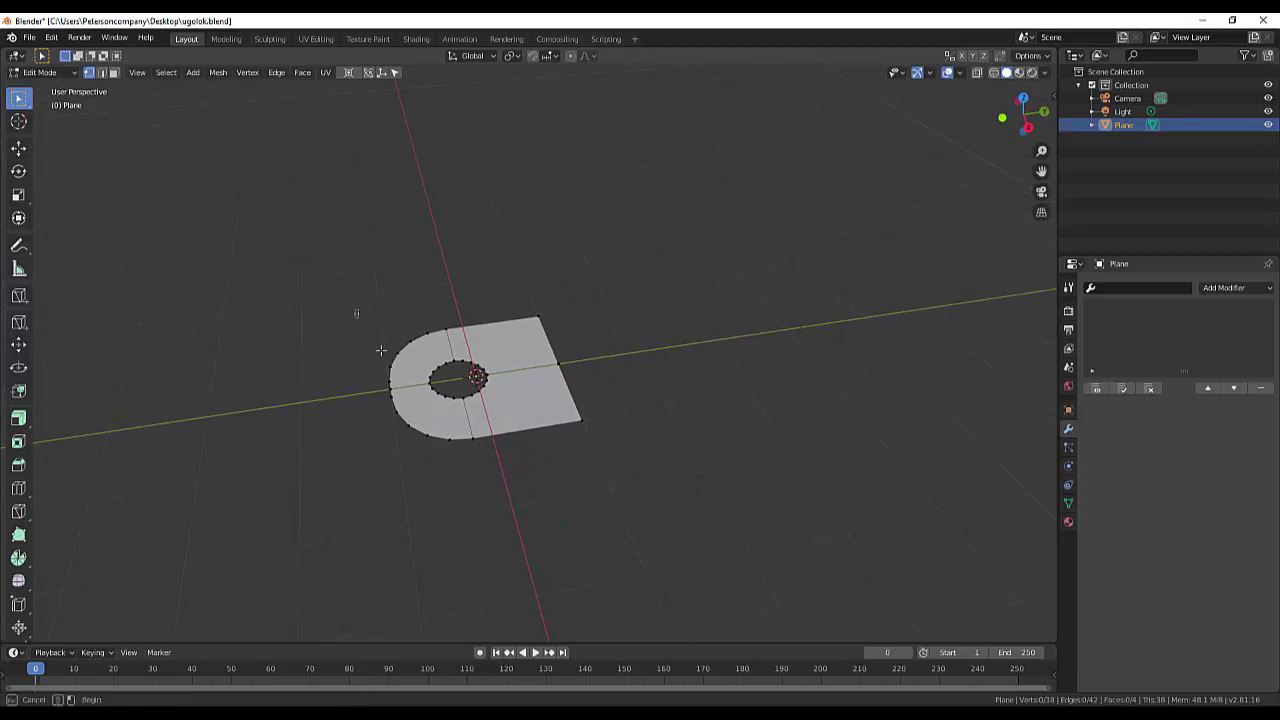
left_click_drag(355, 310, 606, 466)
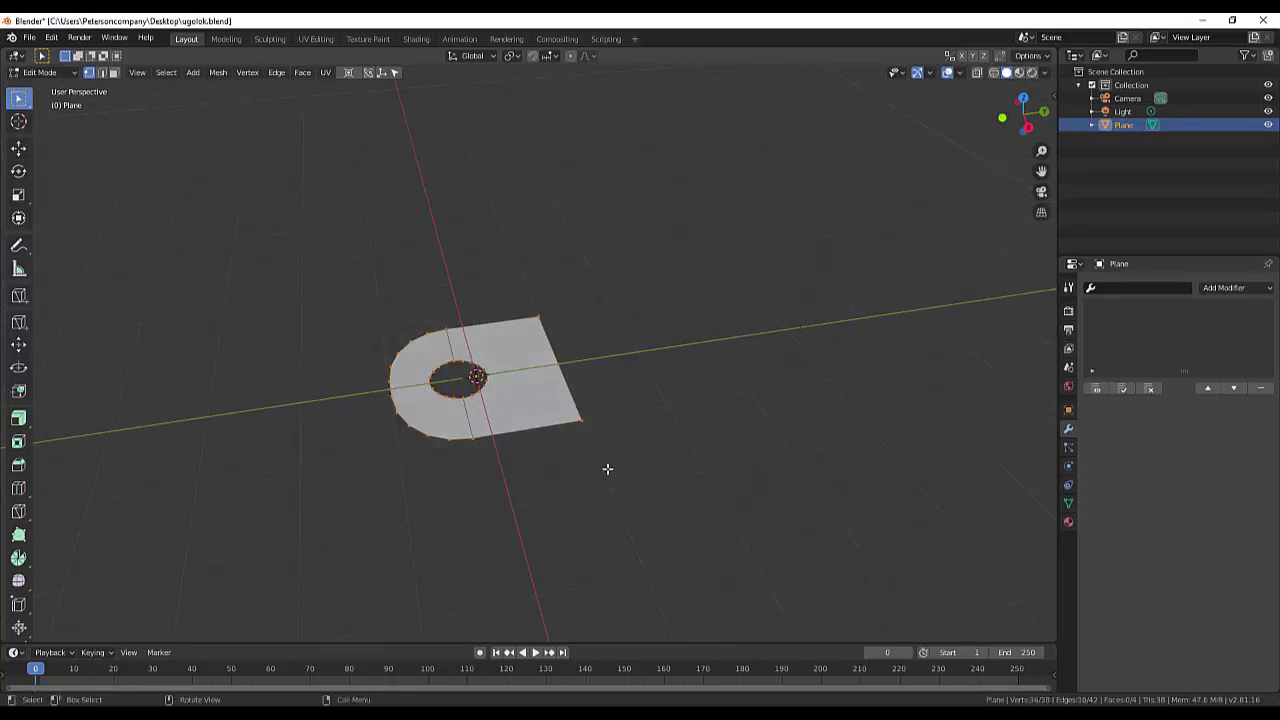
left_click(40, 72)
left_click(42, 91)
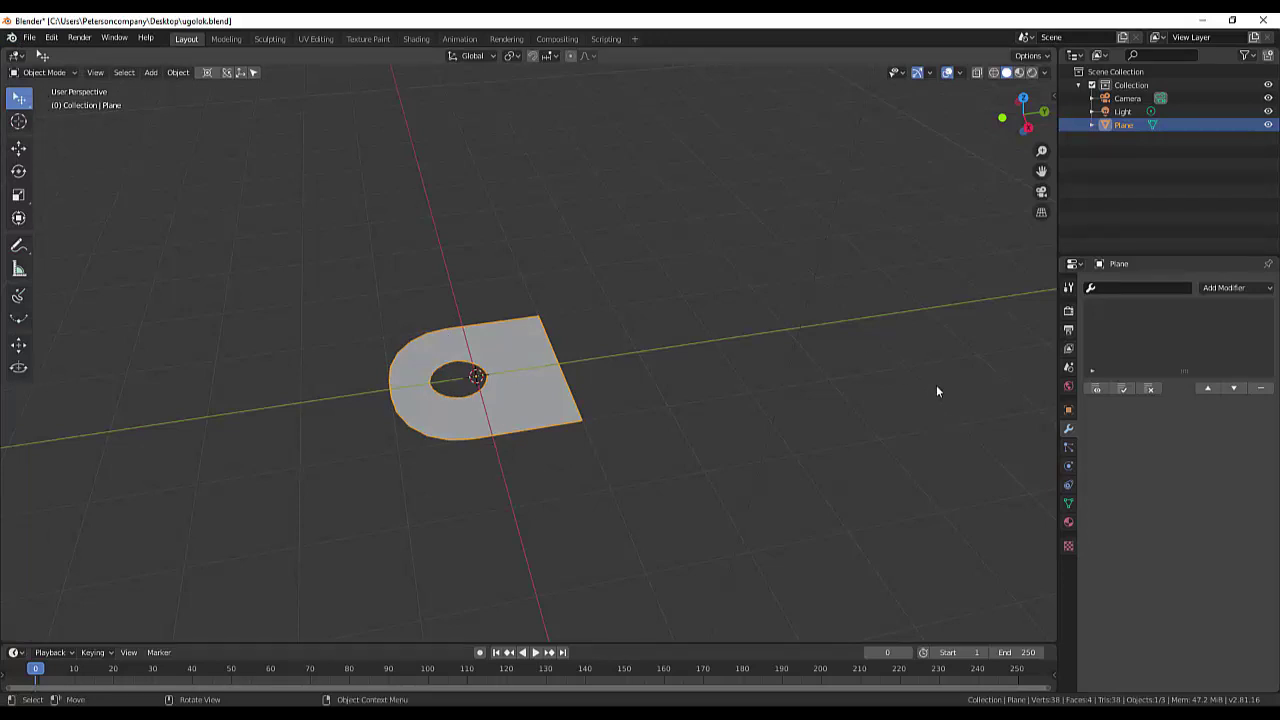
Duplicate the plate as Plane.001 and place the copy 2.24 m along Y.
key("shift")
key("shift+d")
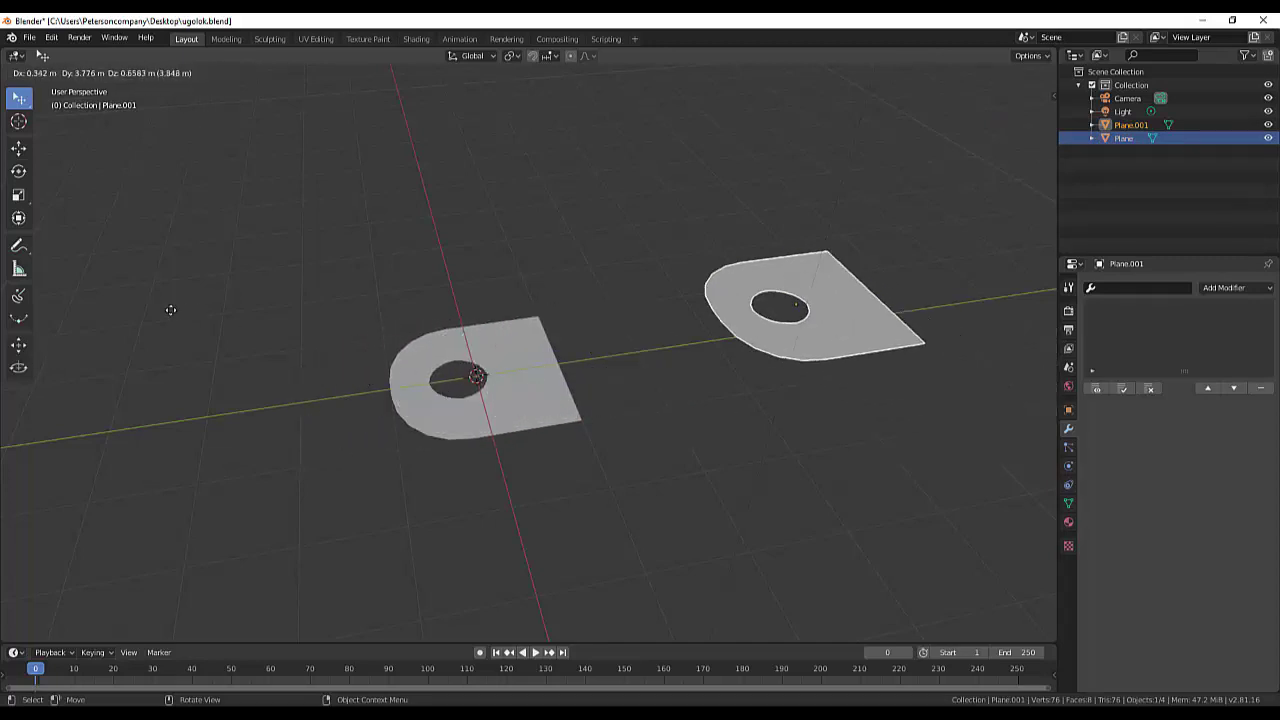
left_click(62, 357)
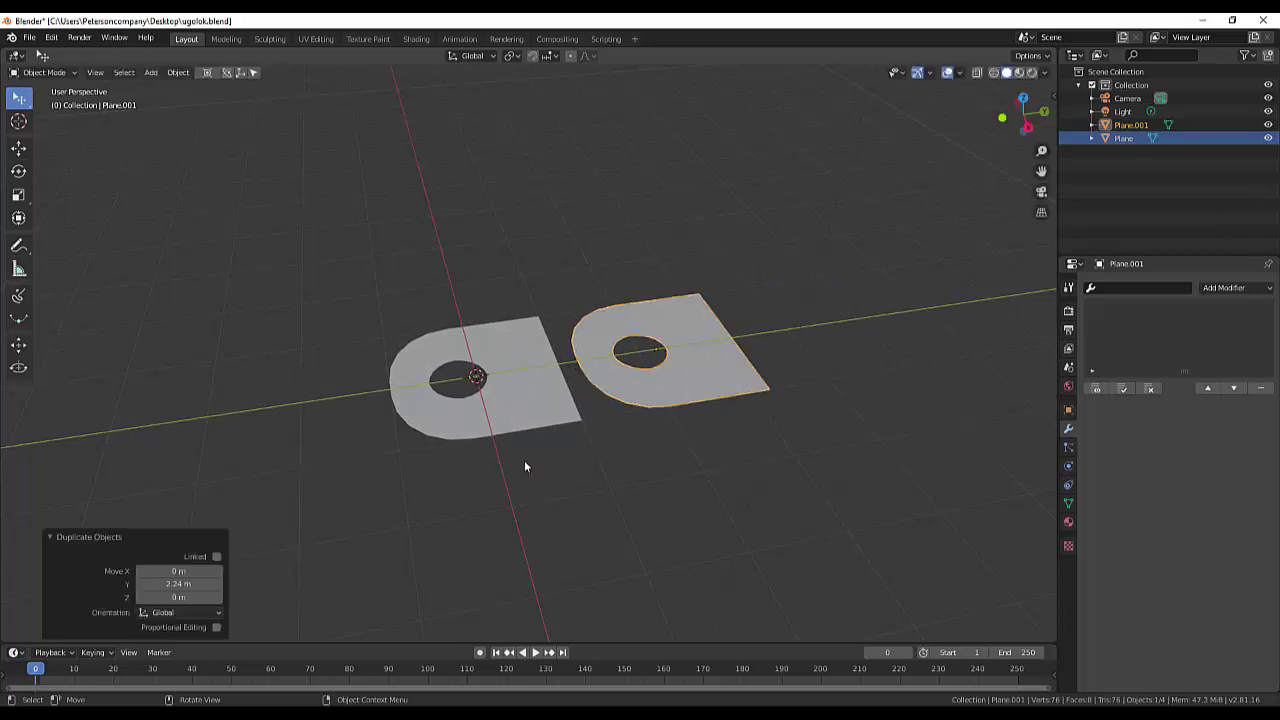
key("r")
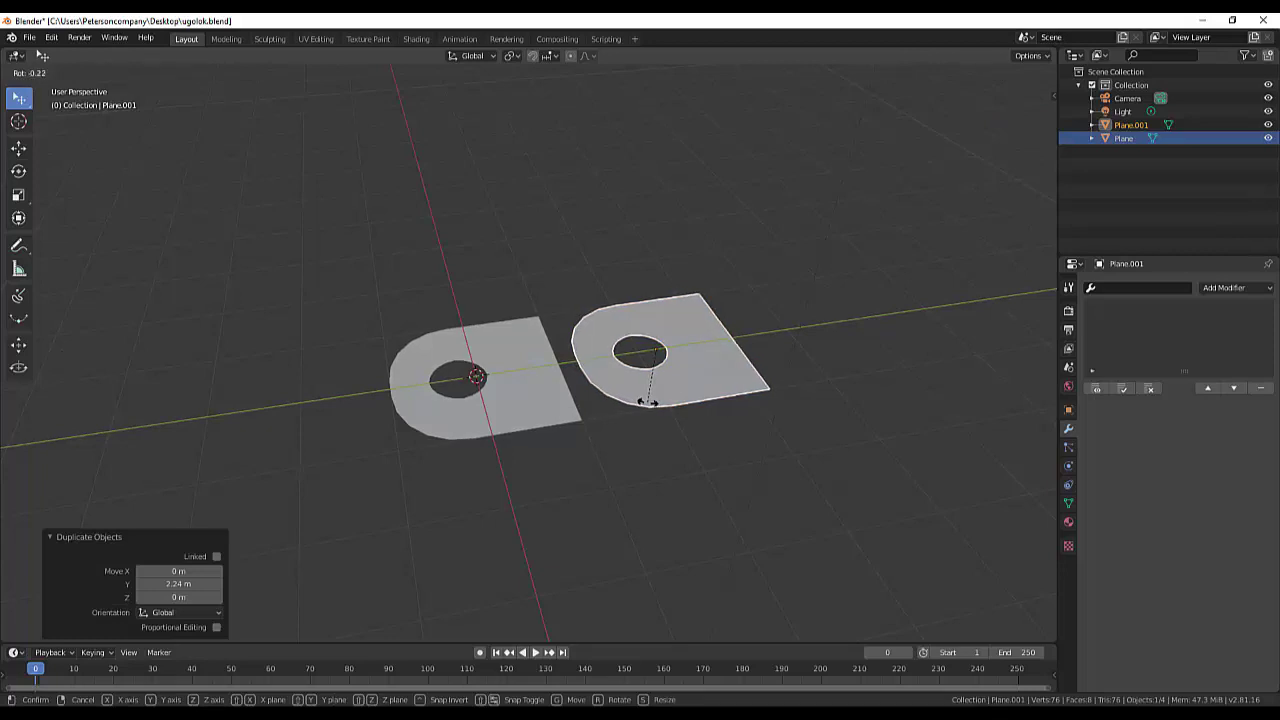
Rotate Plane.001 90° about X, then 90° about Y.
key("x")
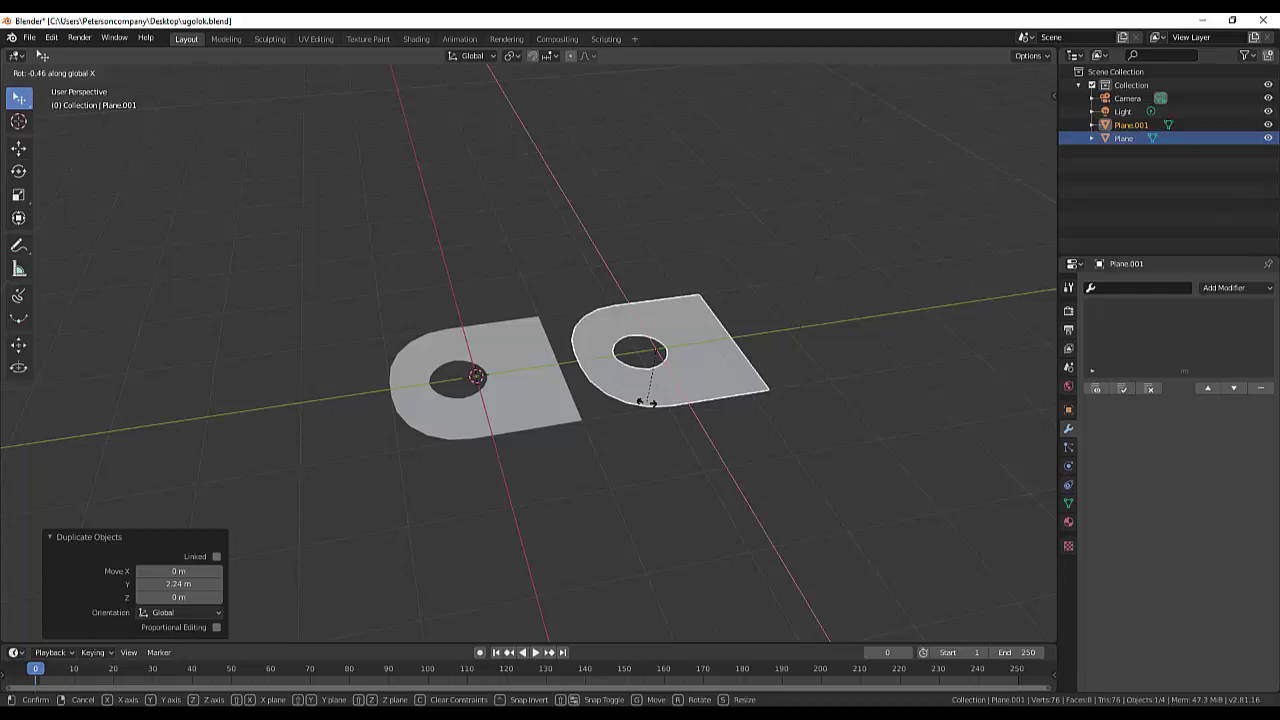
type("90")
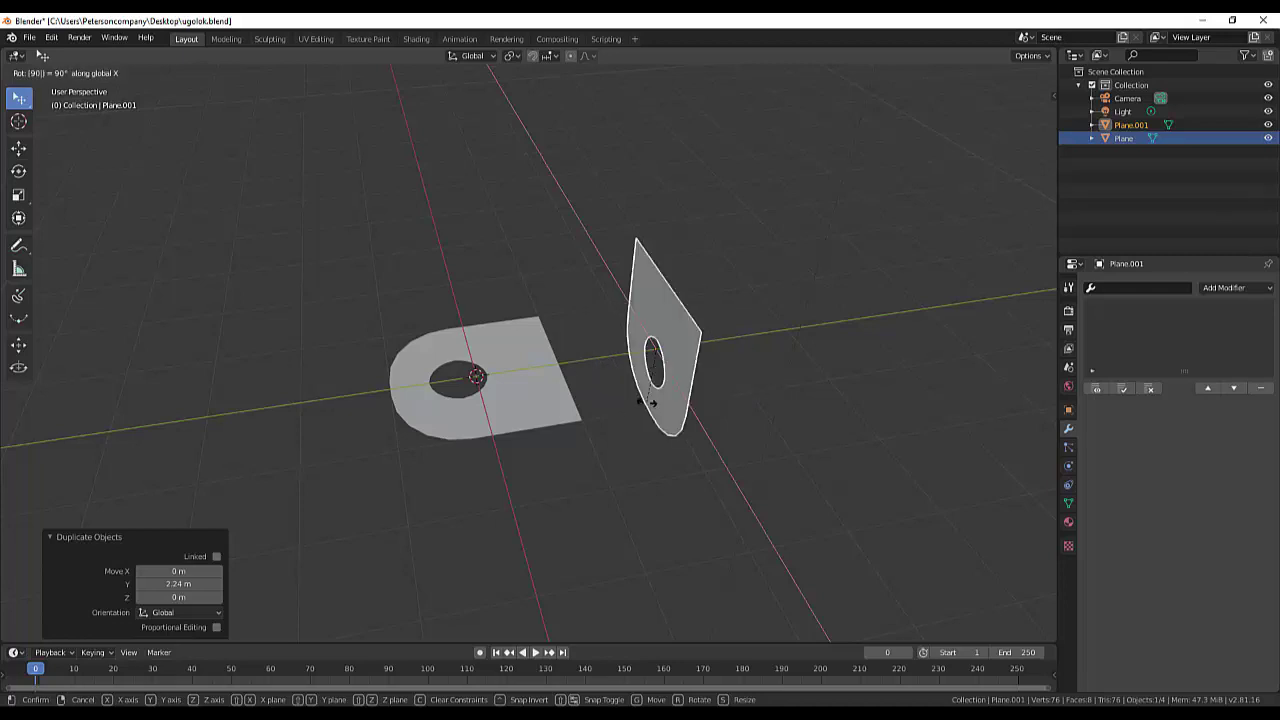
key("Return")
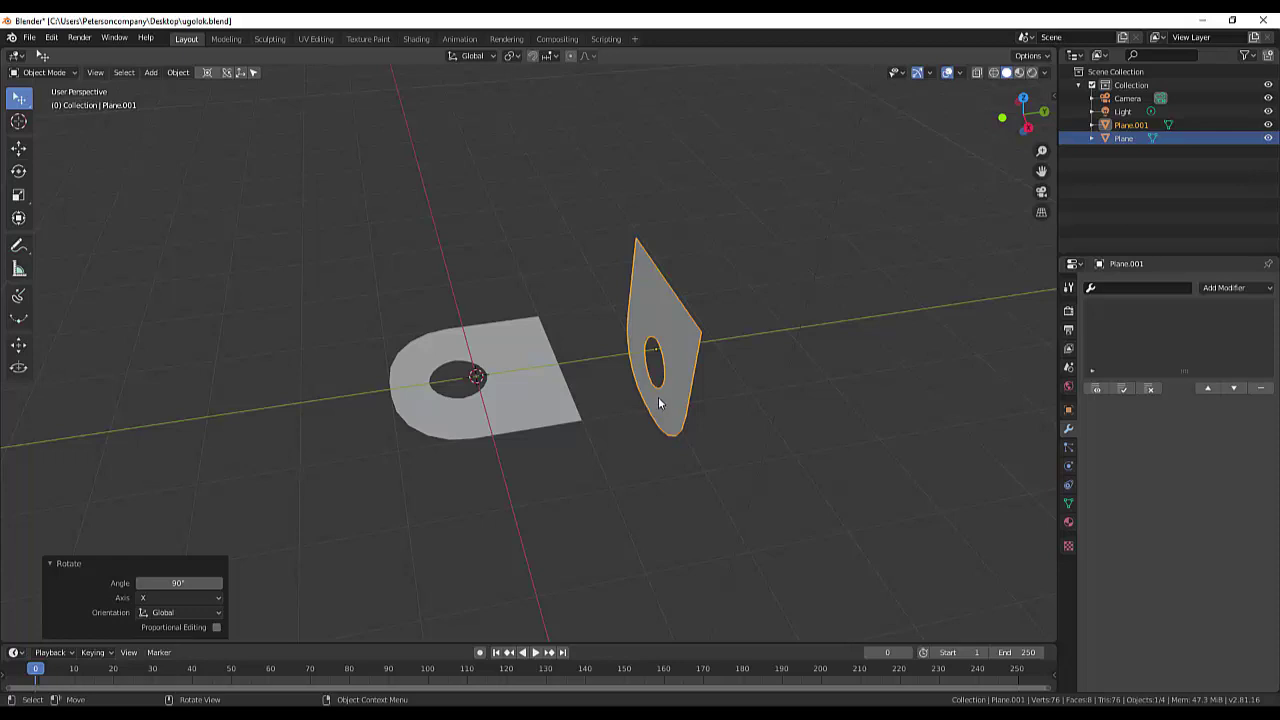
key("r")
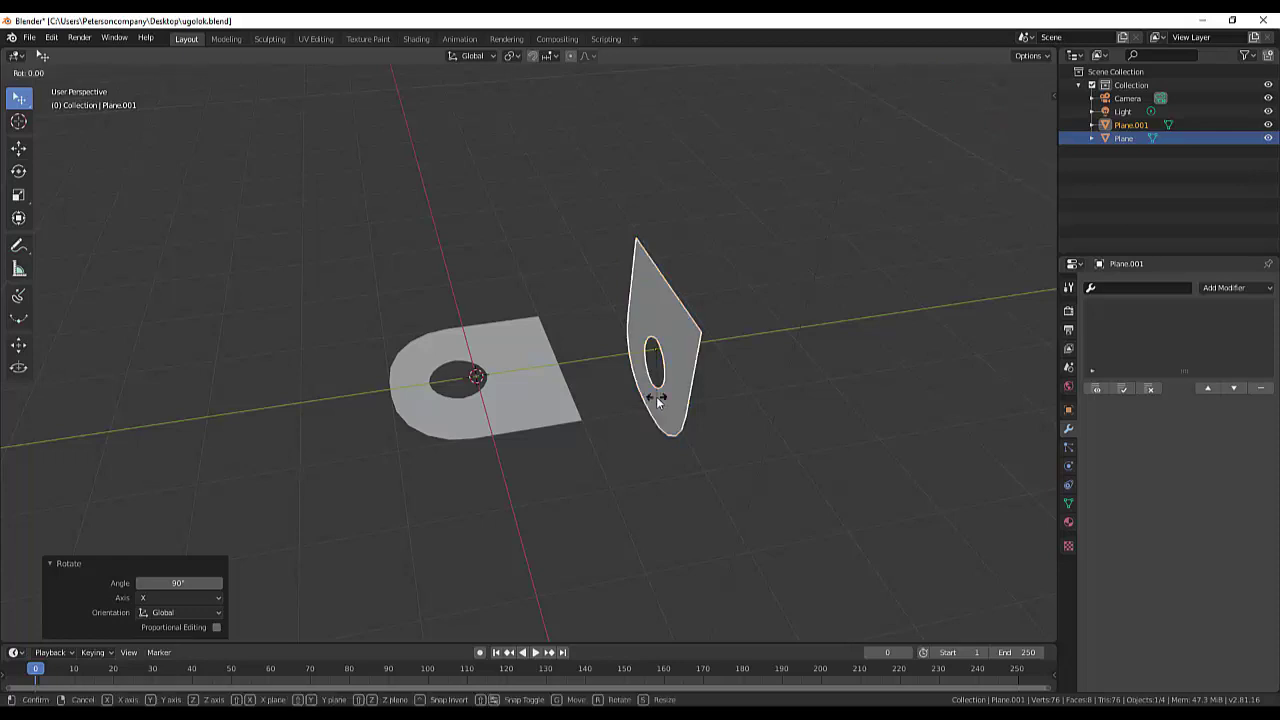
key("y")
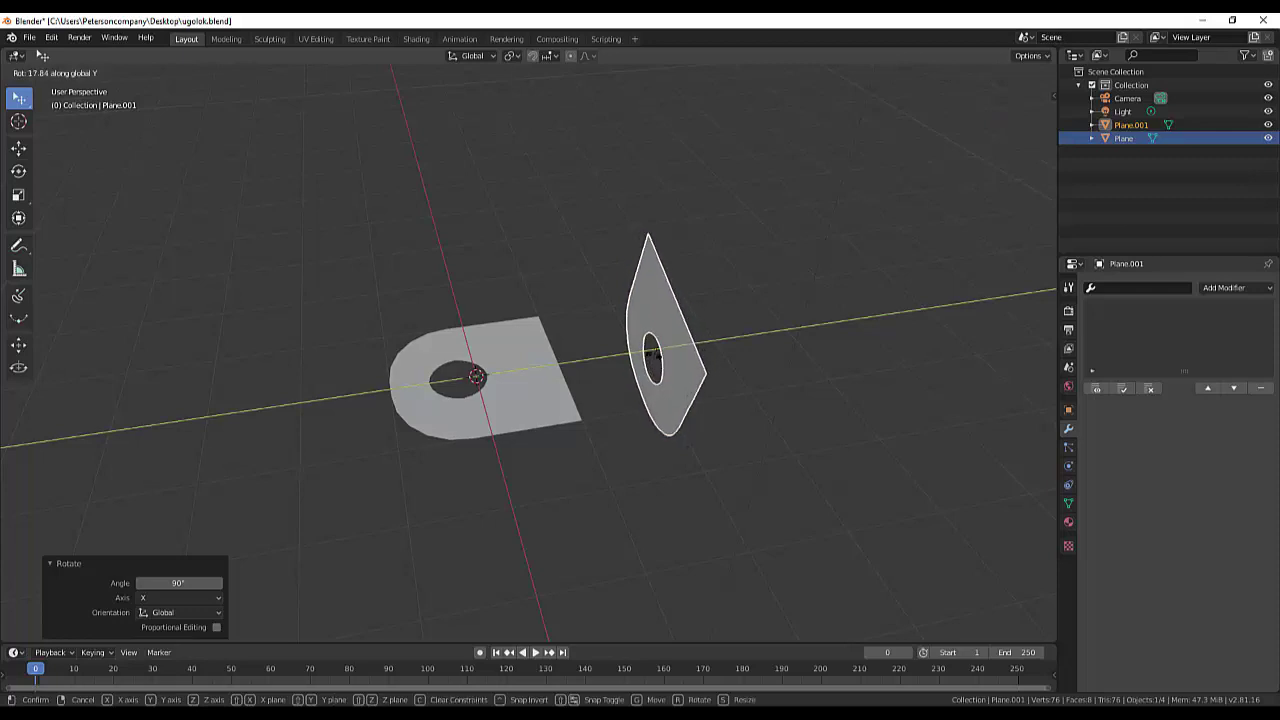
type("90")
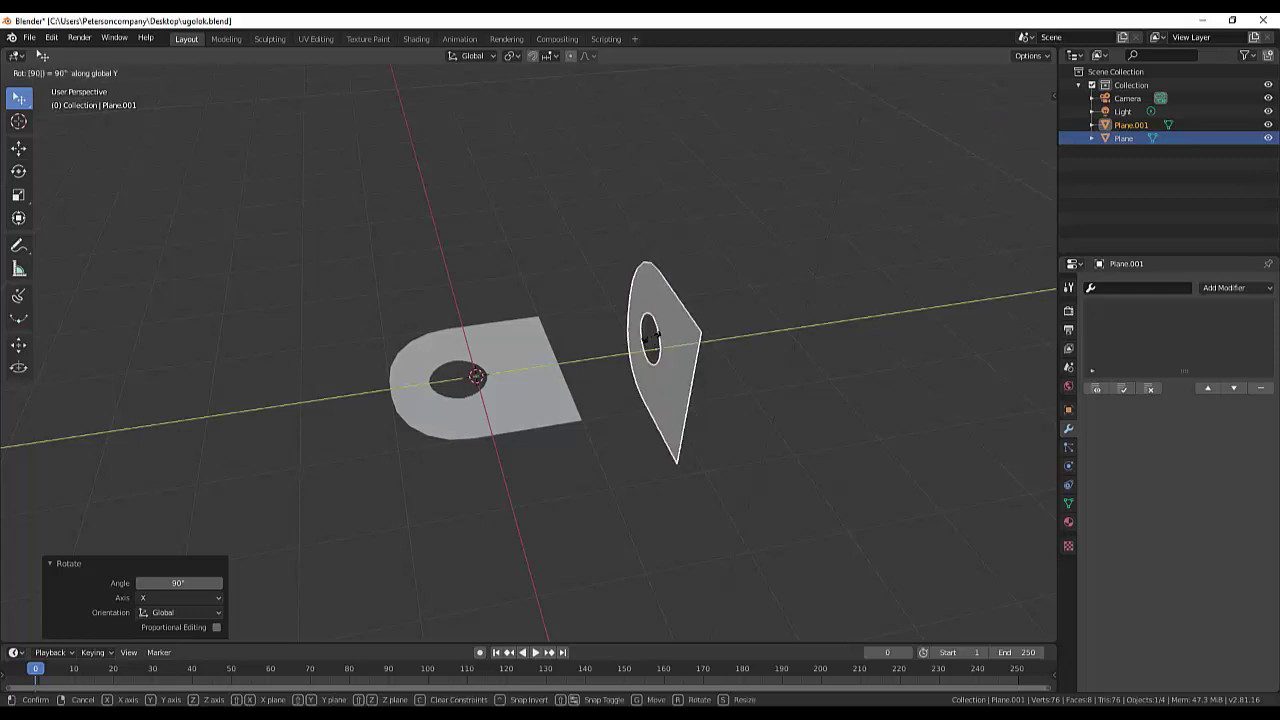
key("Return")
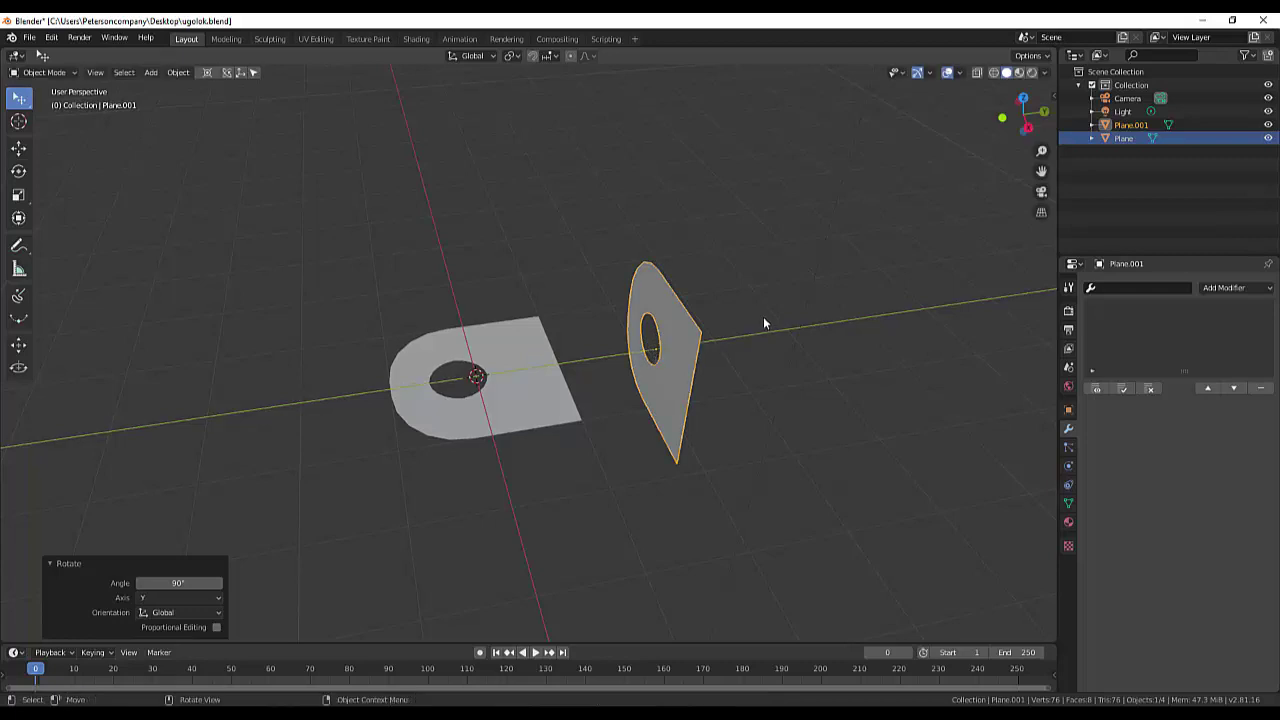
mouse_move(763, 316)
middle_mouse_down()
mouse_move(776, 367)
mouse_move(862, 281)
mouse_move(828, 290)
middle_mouse_up()
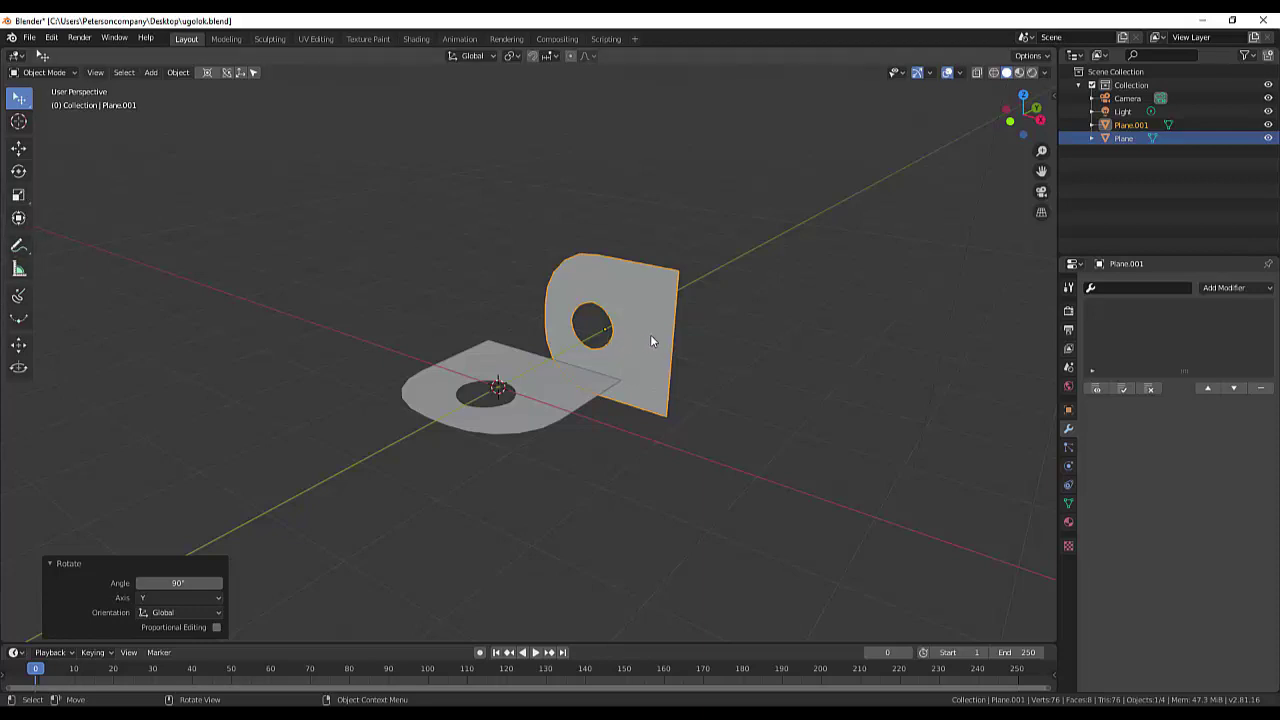
Make Plane.001 active and rotate it a further 90° about global Y so its holed end points up.
left_click(651, 336)
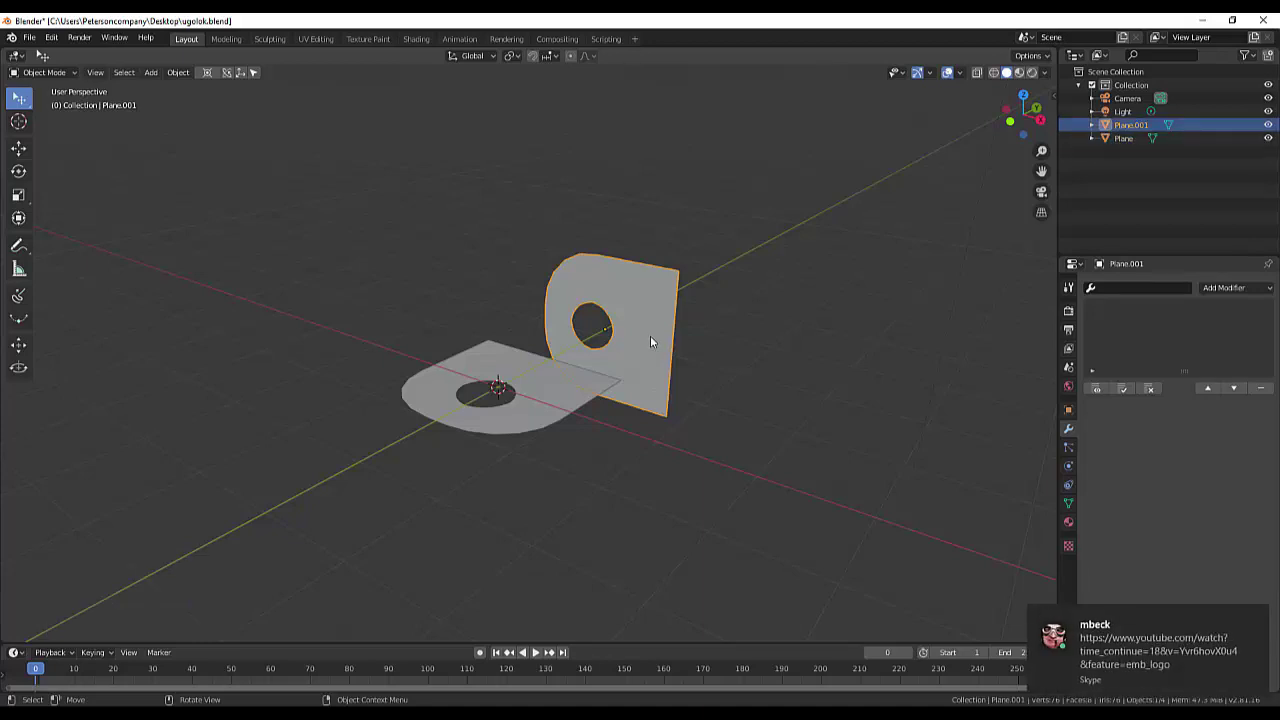
key("r")
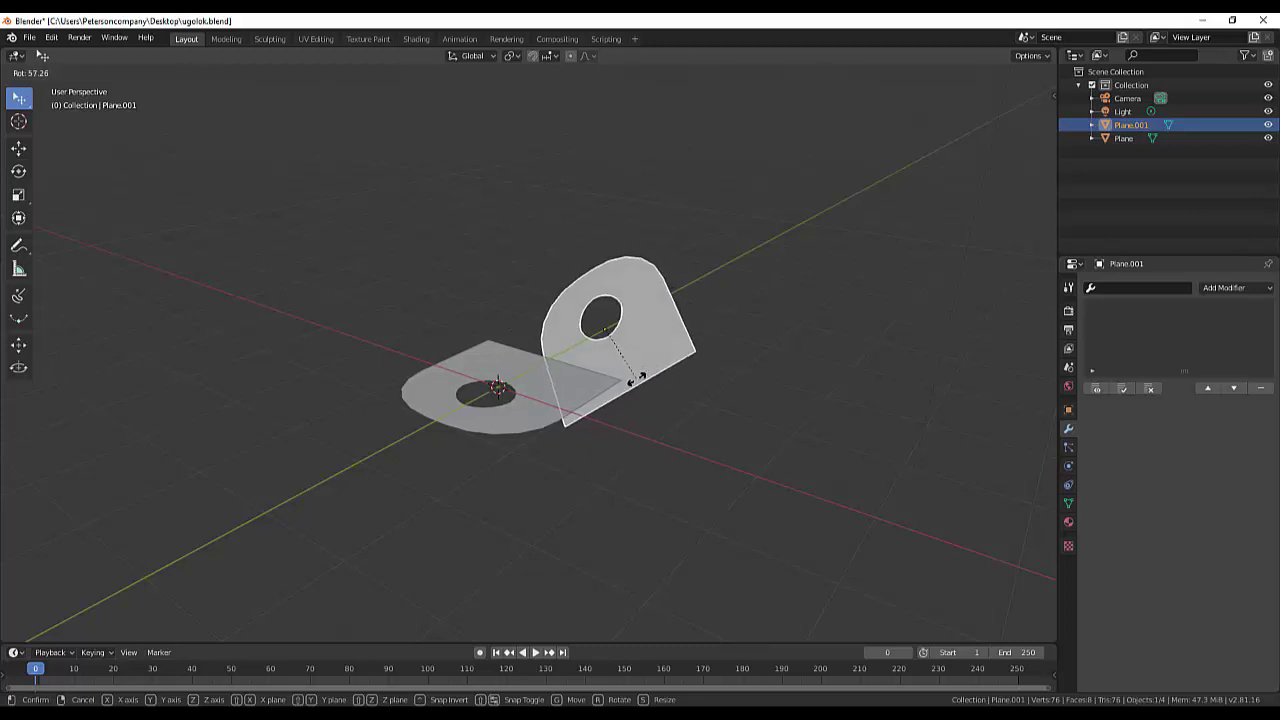
key("y")
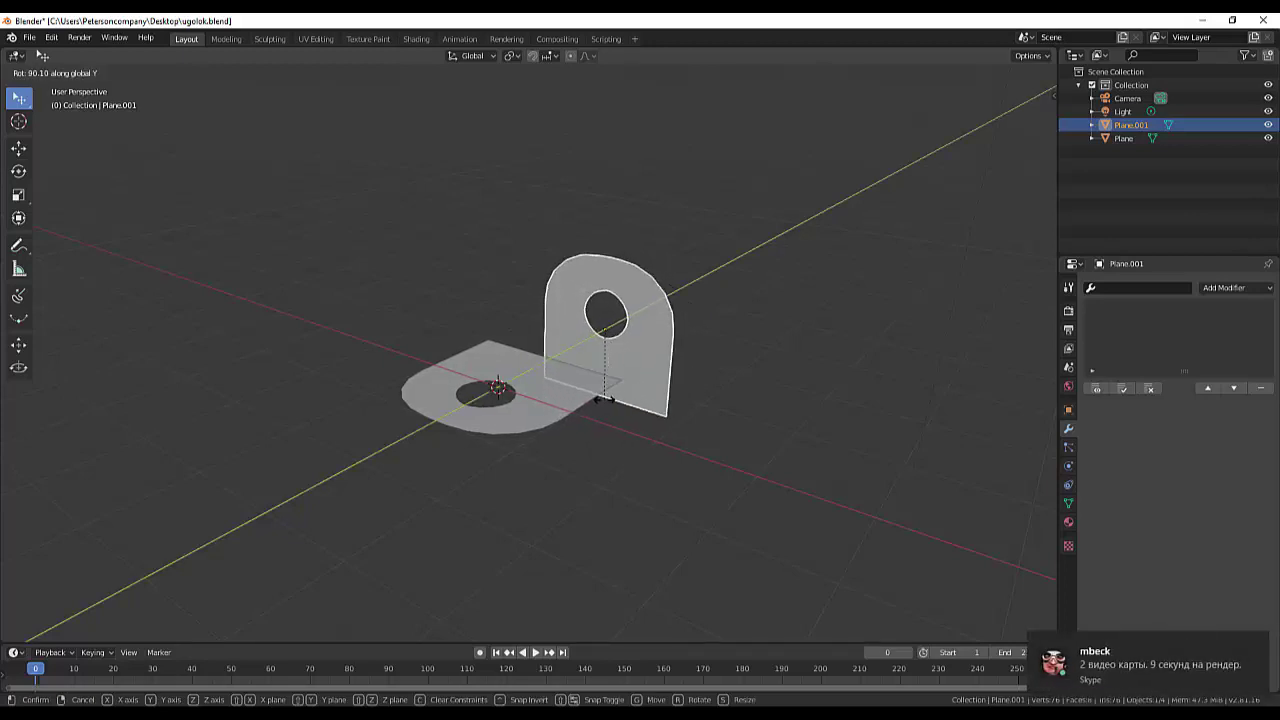
type("90")
key("Return")
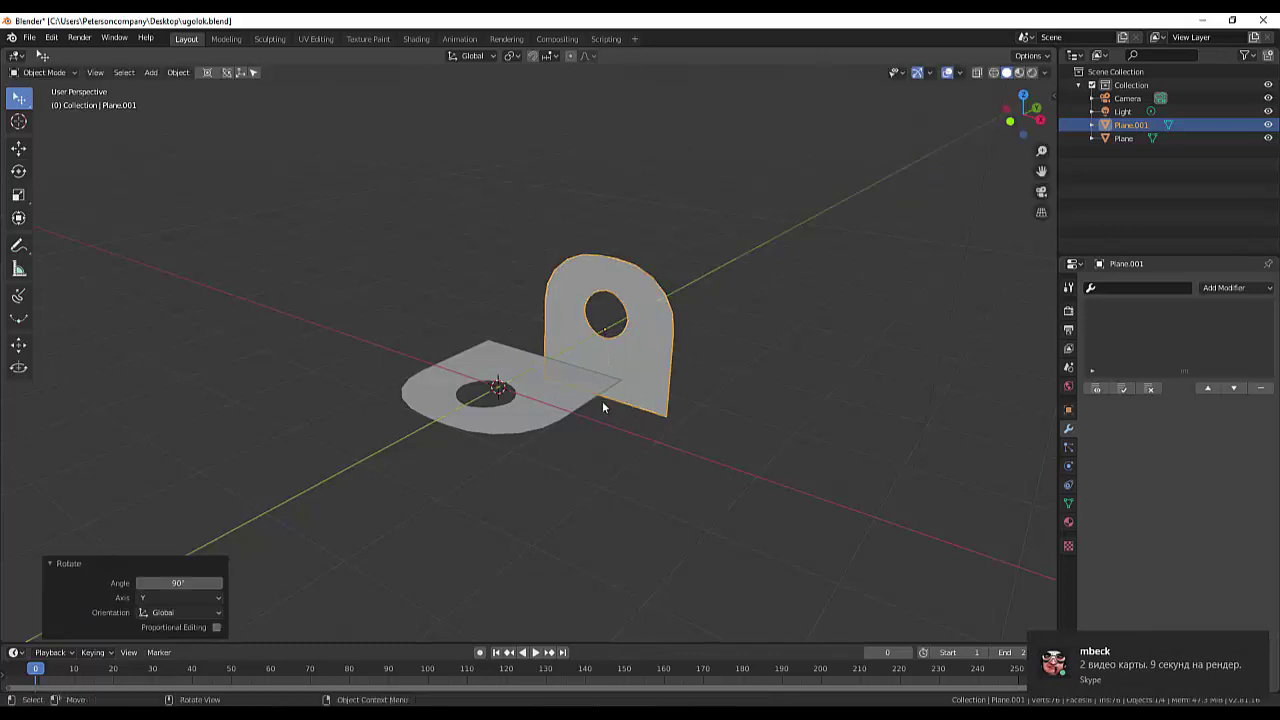
middle_click_drag(788, 420, 690, 383)
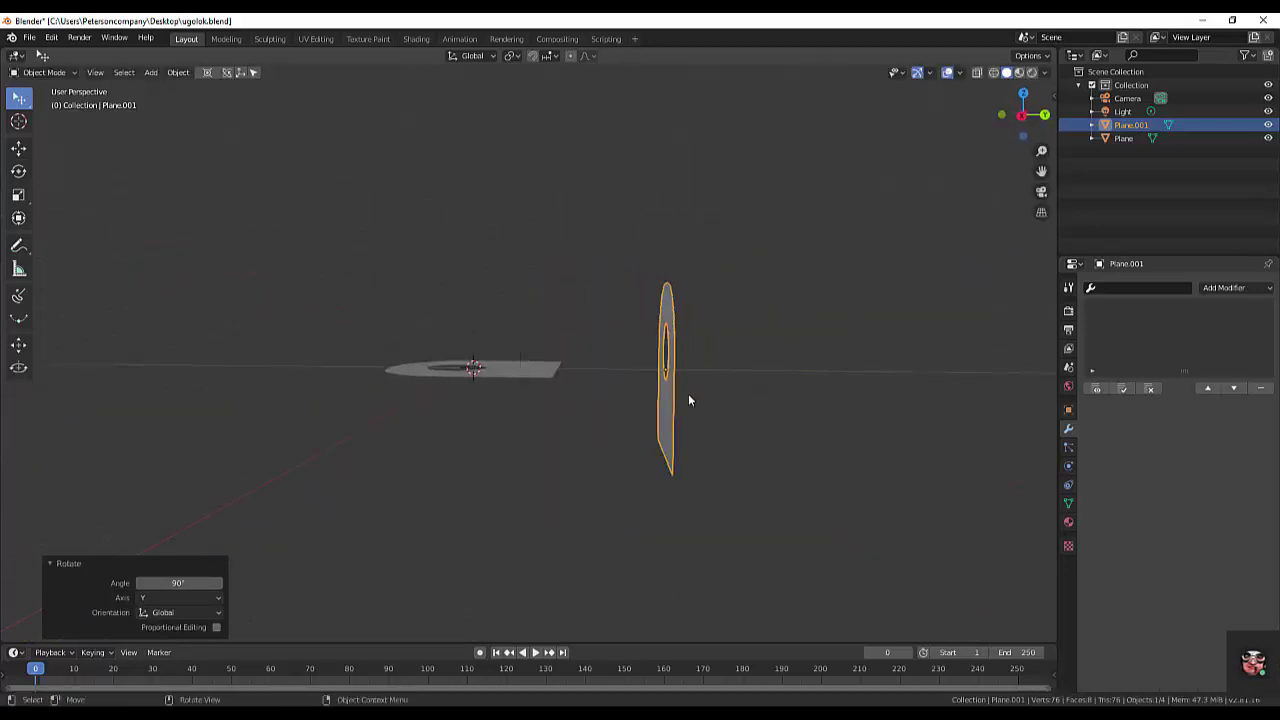
Raise Plane.001 0.851 m along Z and start sliding it along Y toward the flat plate.
left_click(660, 440)
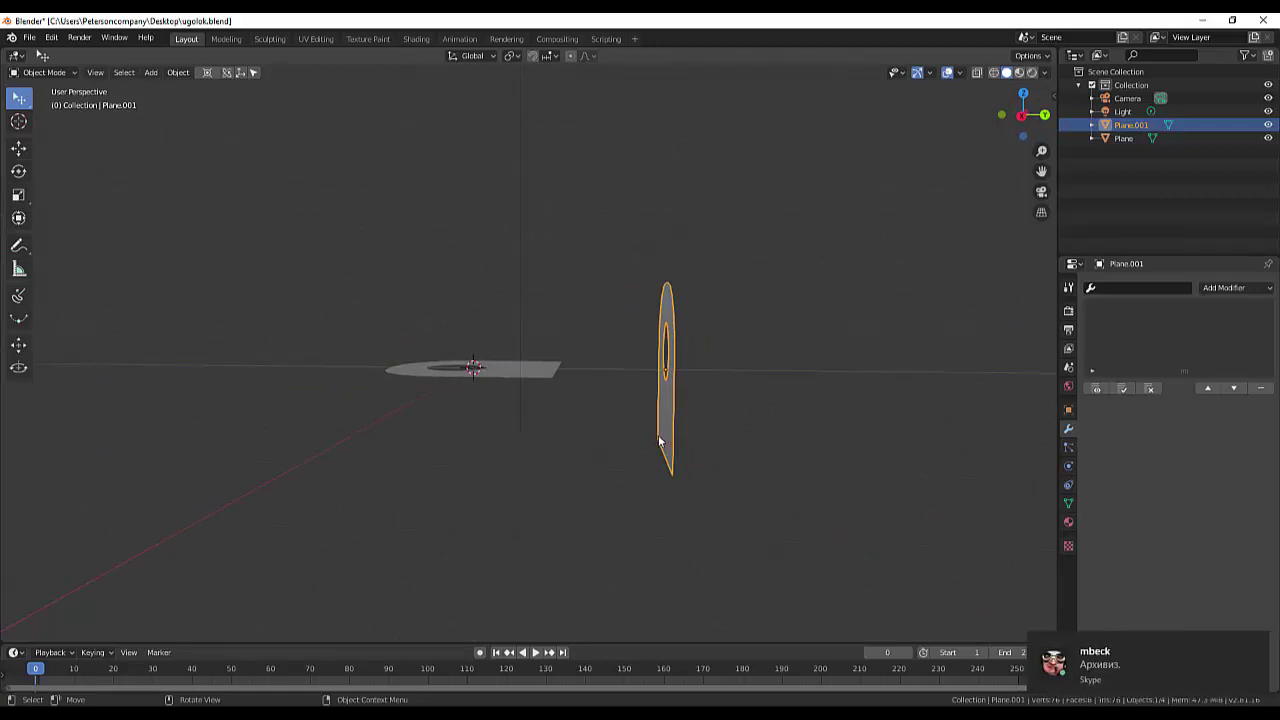
key("KP_3")
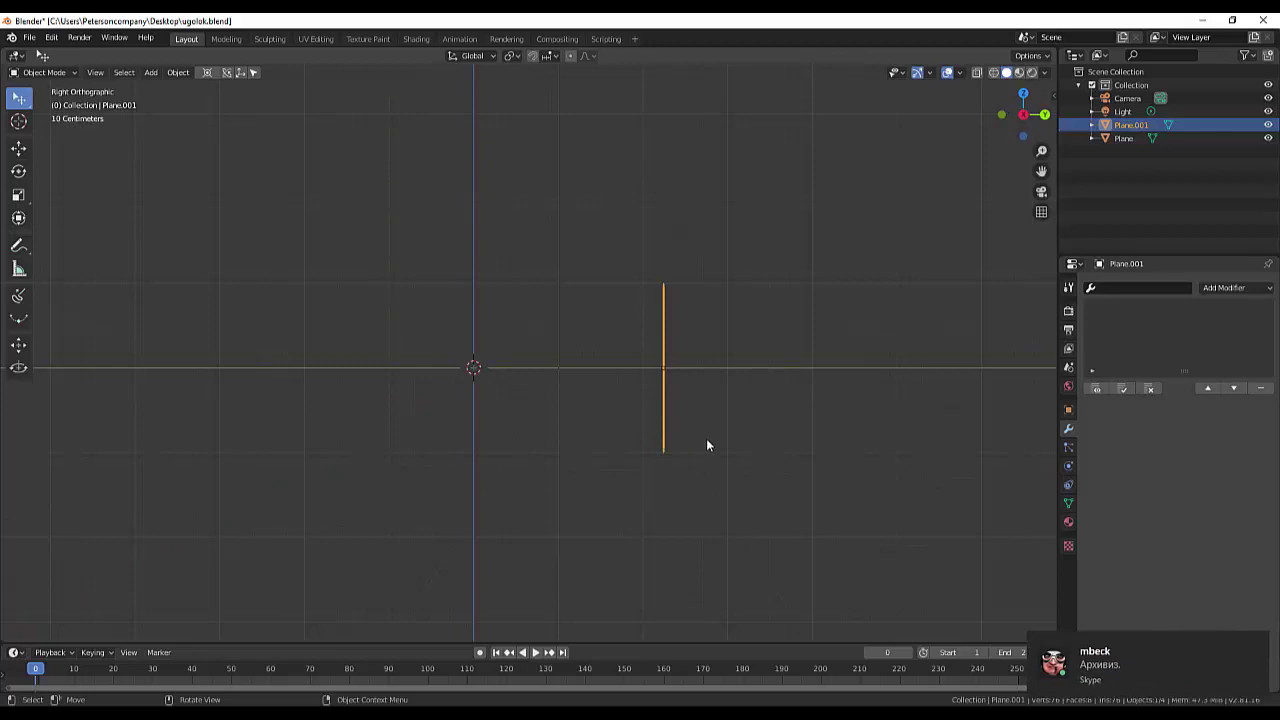
mouse_move(705, 441)
middle_mouse_down()
mouse_move(710, 430)
mouse_move(725, 442)
mouse_move(681, 430)
middle_mouse_up()
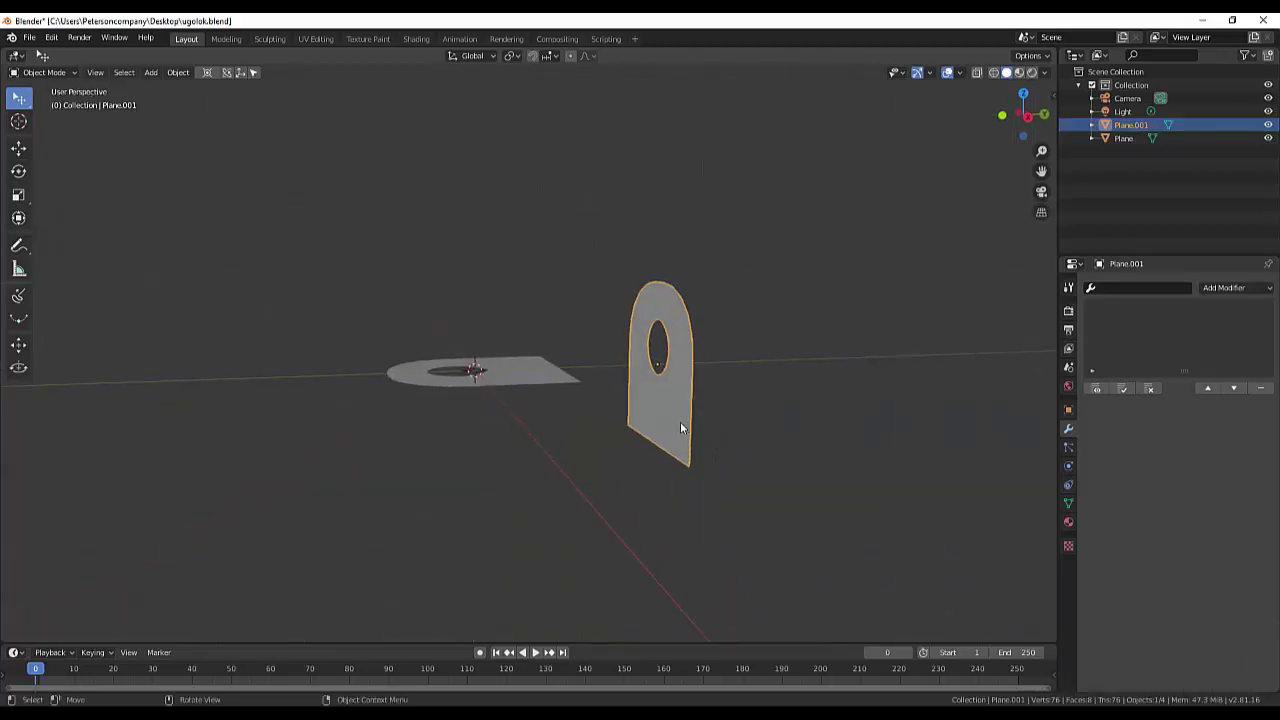
key("g")
key("z")
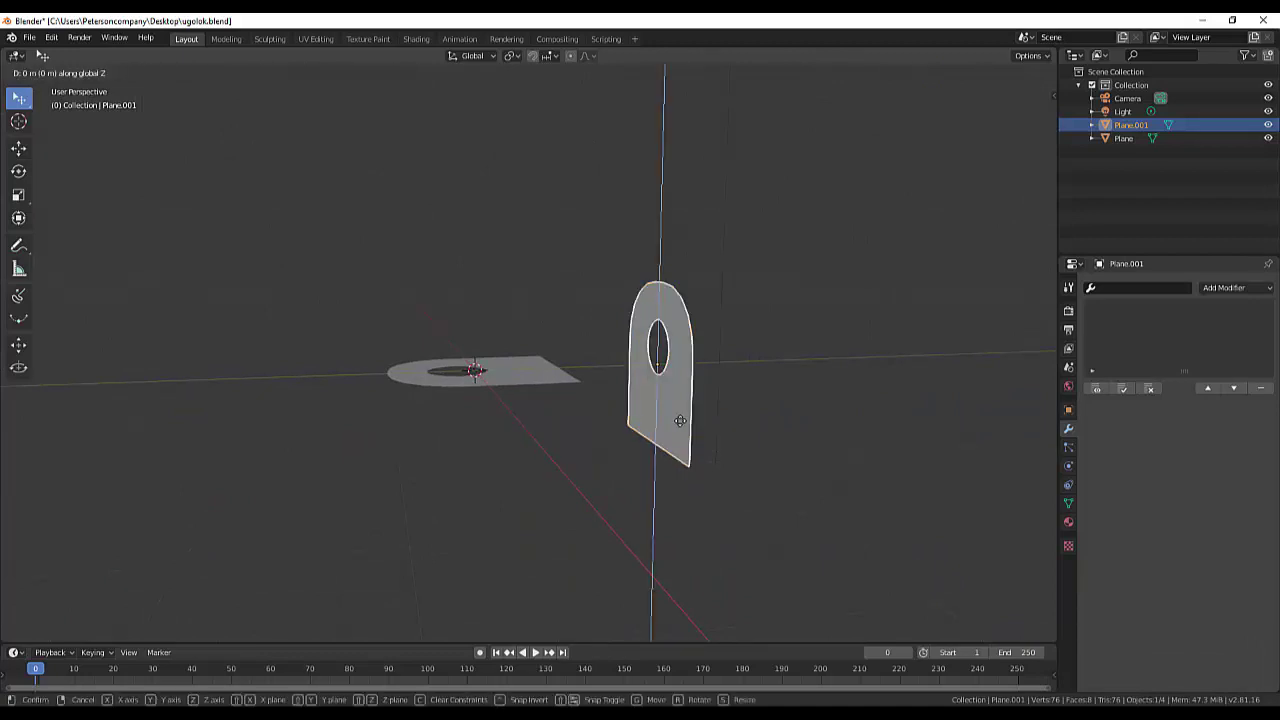
left_click(664, 354)
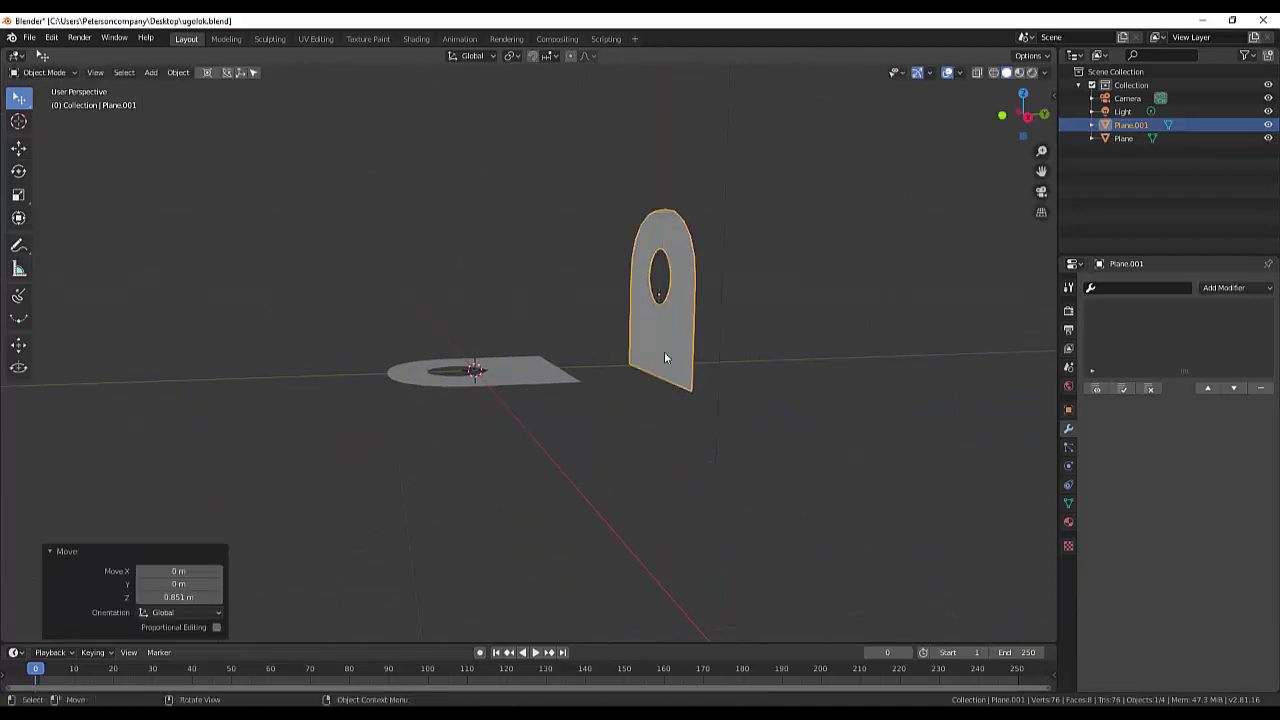
left_click(664, 357)
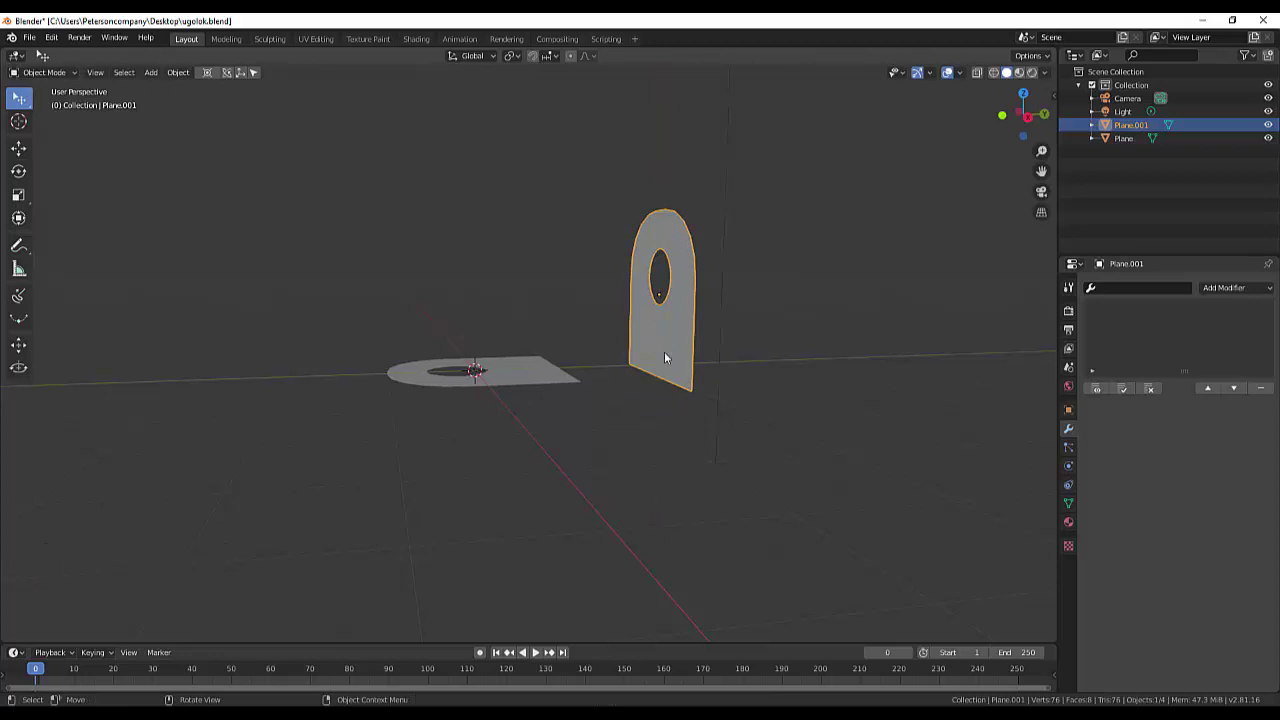
key("g")
key("y")
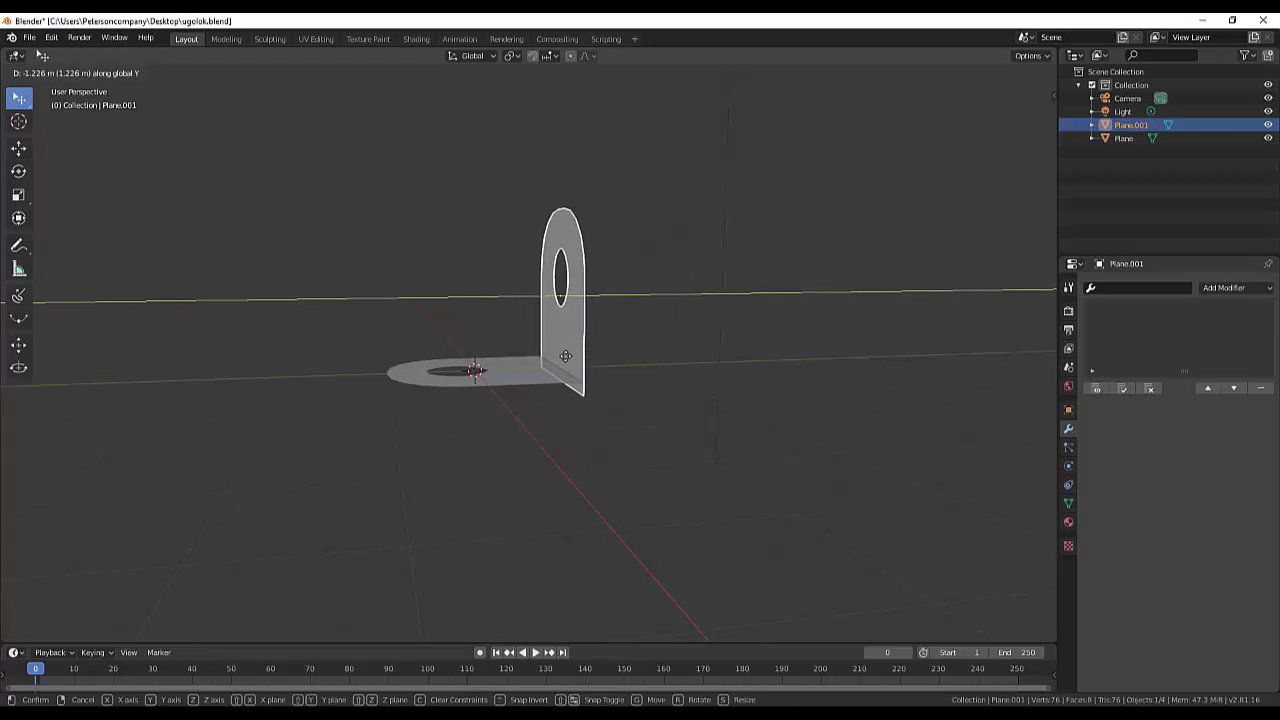
Confirm the upright plate's 1.23 m slide along Y, then nudge it slightly further along Y.
left_click(618, 398)
scroll(630, 402, "up", 2)
scroll(642, 413, "up", 2)
scroll(642, 413, "up", 2)
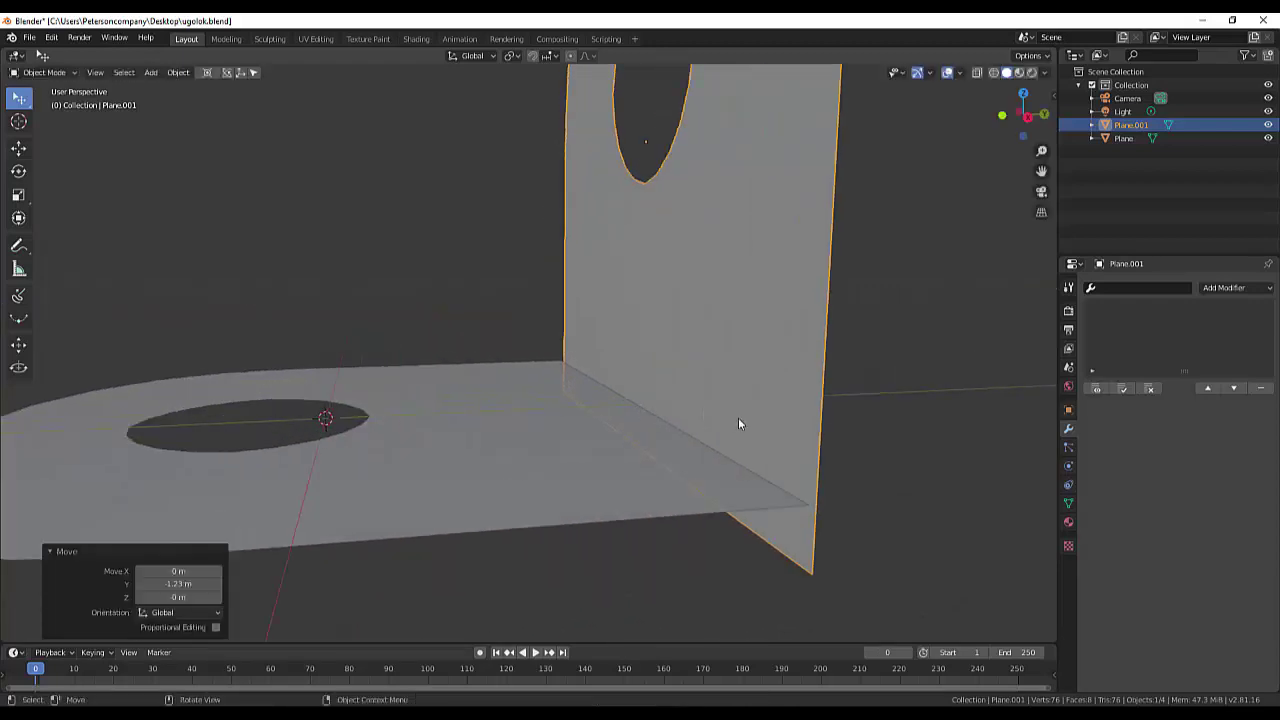
key("g")
key("y")
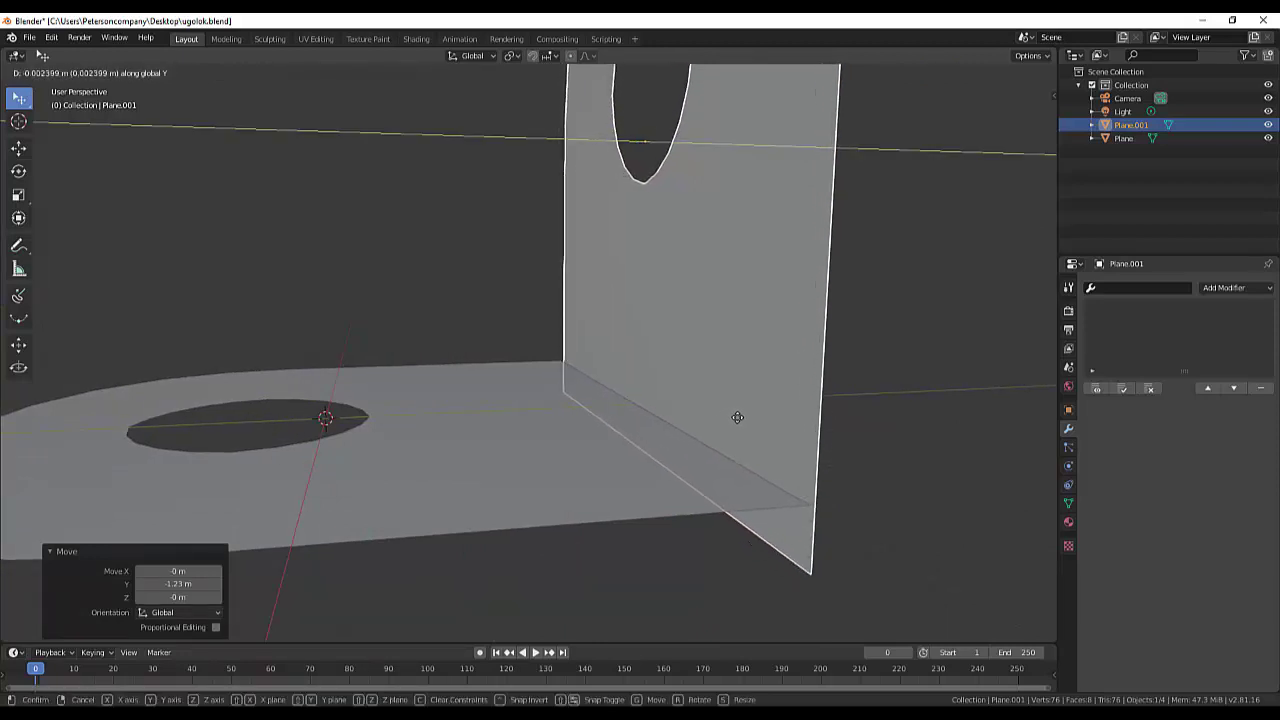
left_click(734, 417)
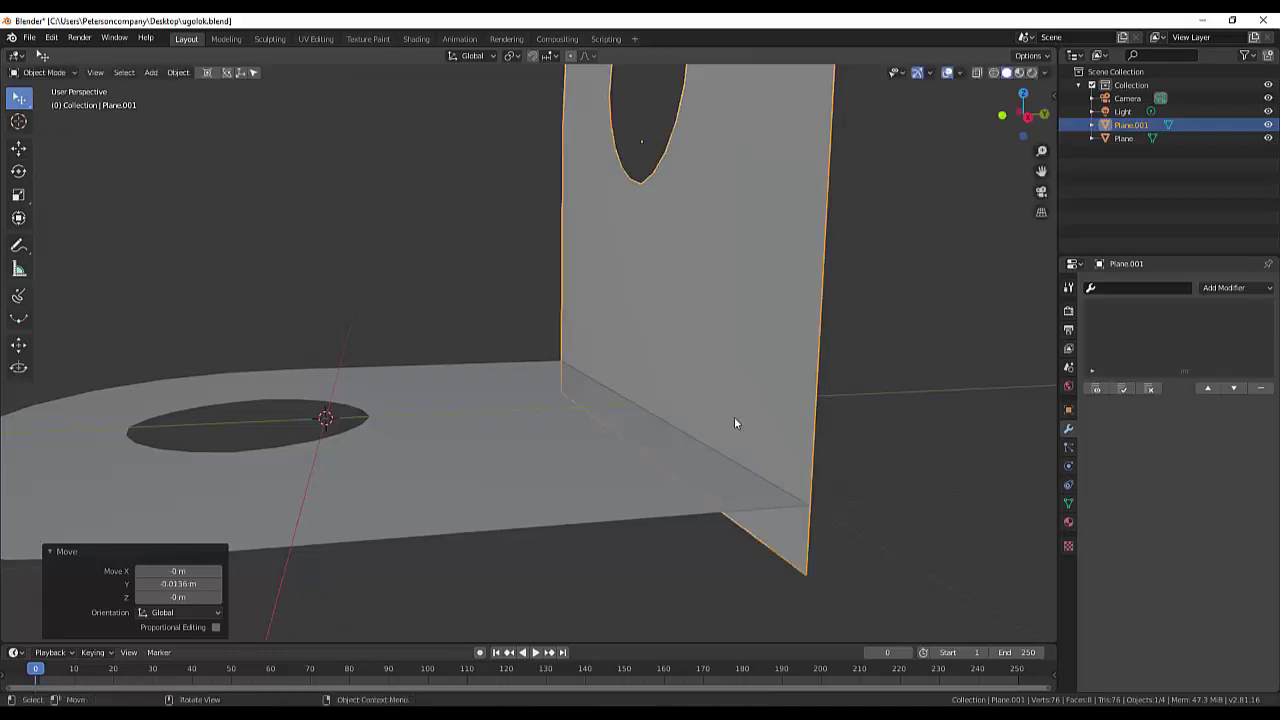
Raise the upright plate 0.151 m along Z.
key("g")
key("z")
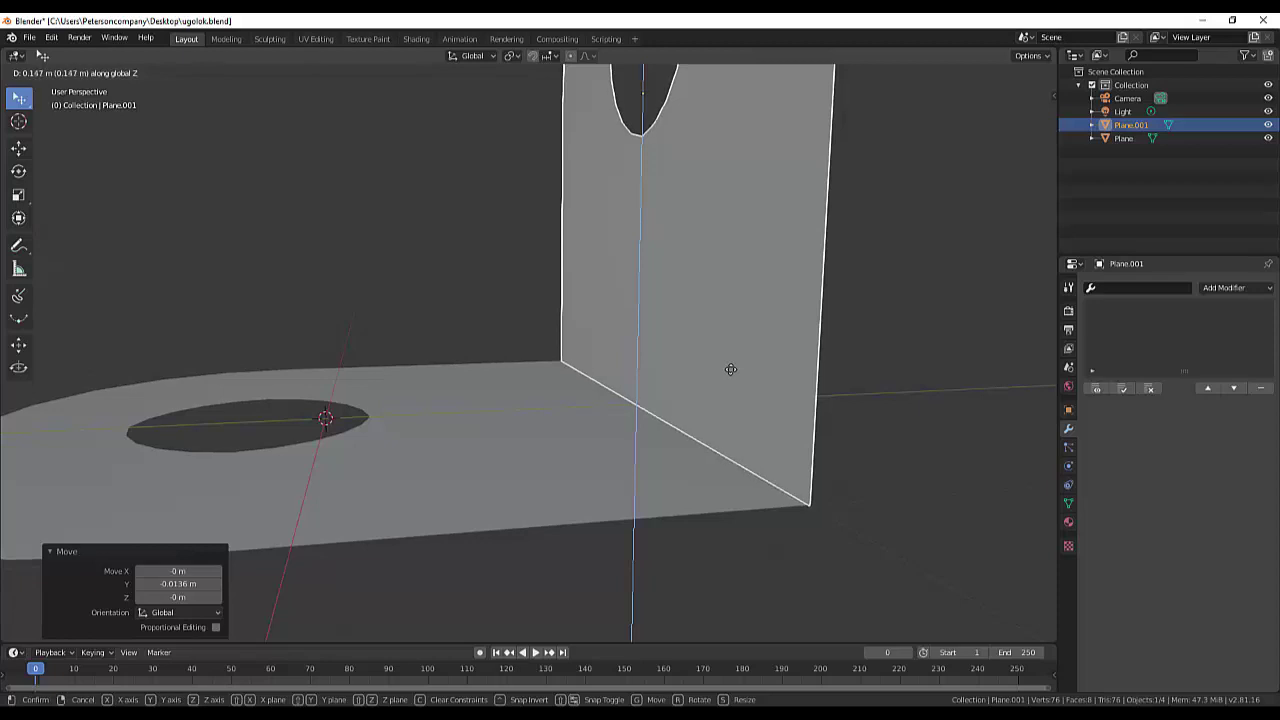
left_click(730, 368)
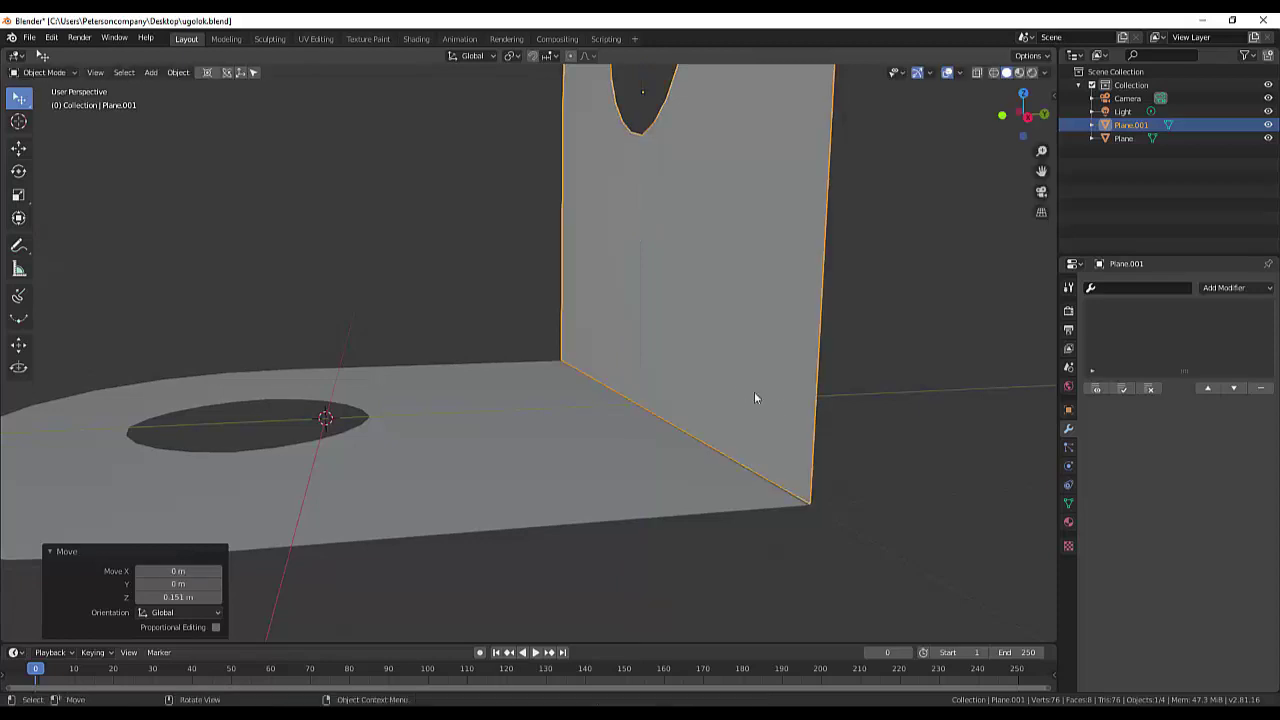
scroll(756, 398, "down", 5)
scroll(776, 406, "down", 1)
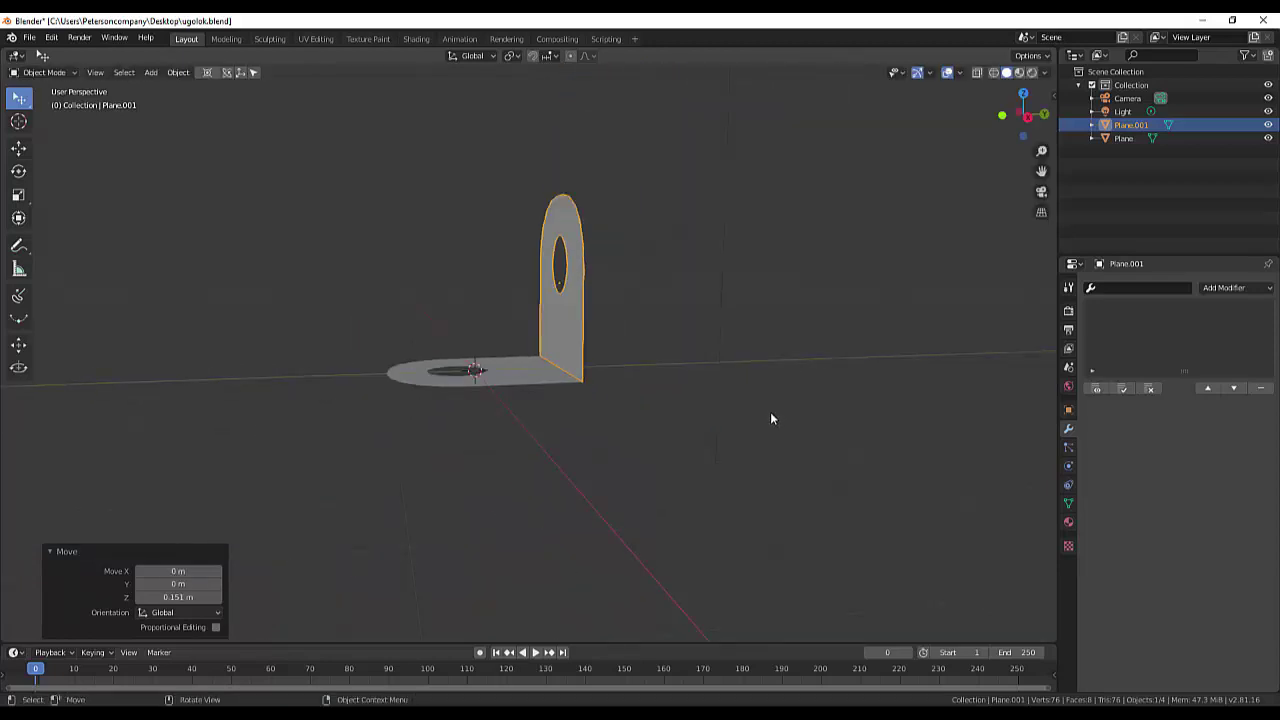
Reselect the upright plate and nudge it 0.00289 m along Z so it meets the flat plate's end.
left_click(303, 172)
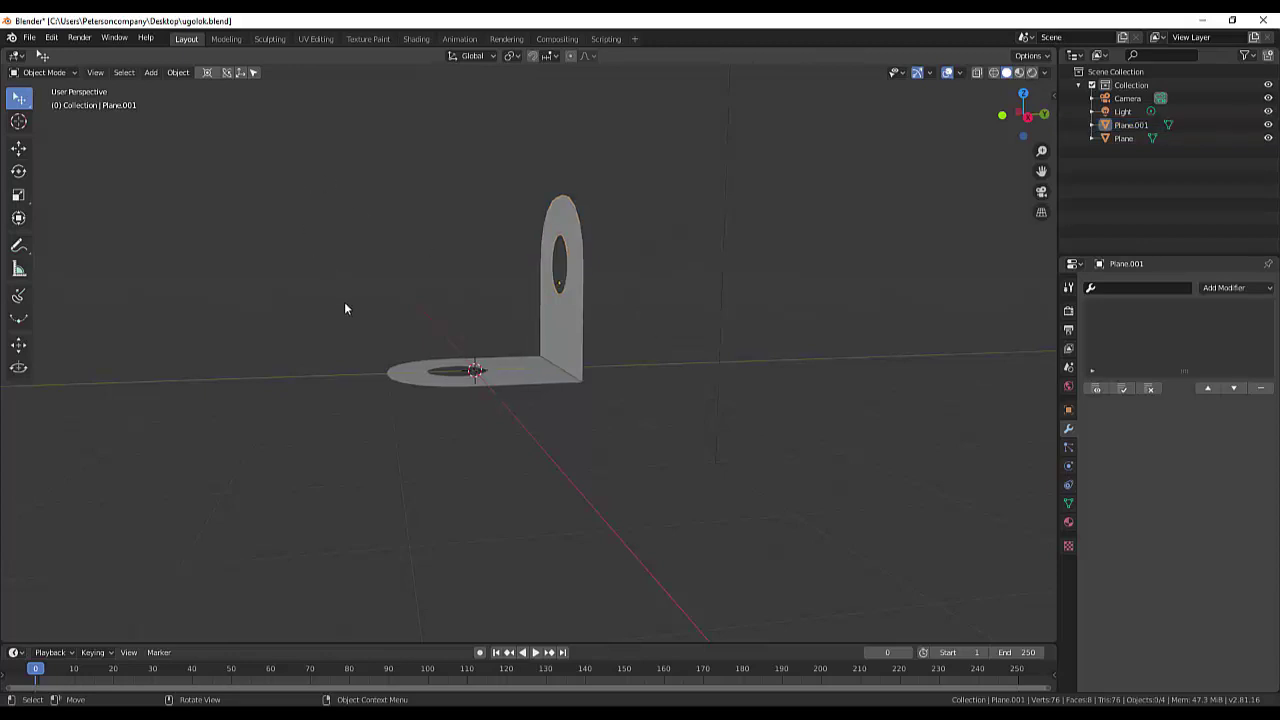
scroll(675, 340, "up", 3)
left_click(611, 349)
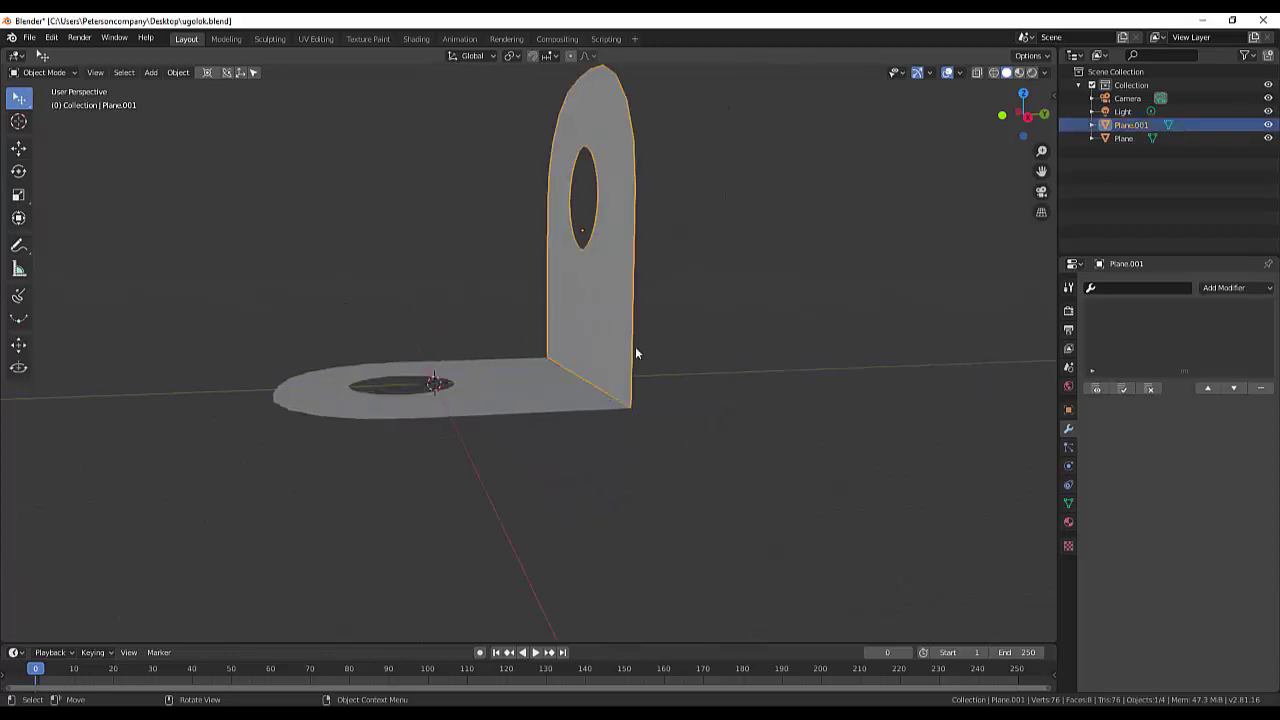
scroll(635, 352, "up", 2)
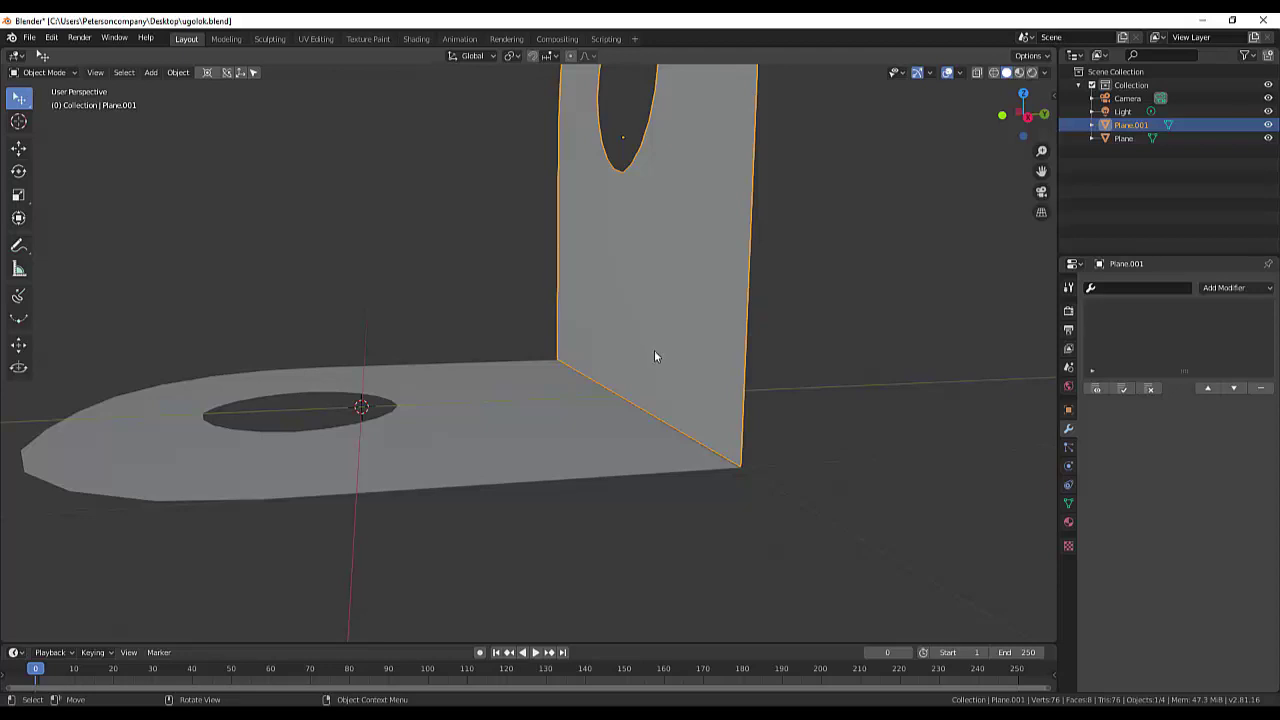
key("g")
key("z")
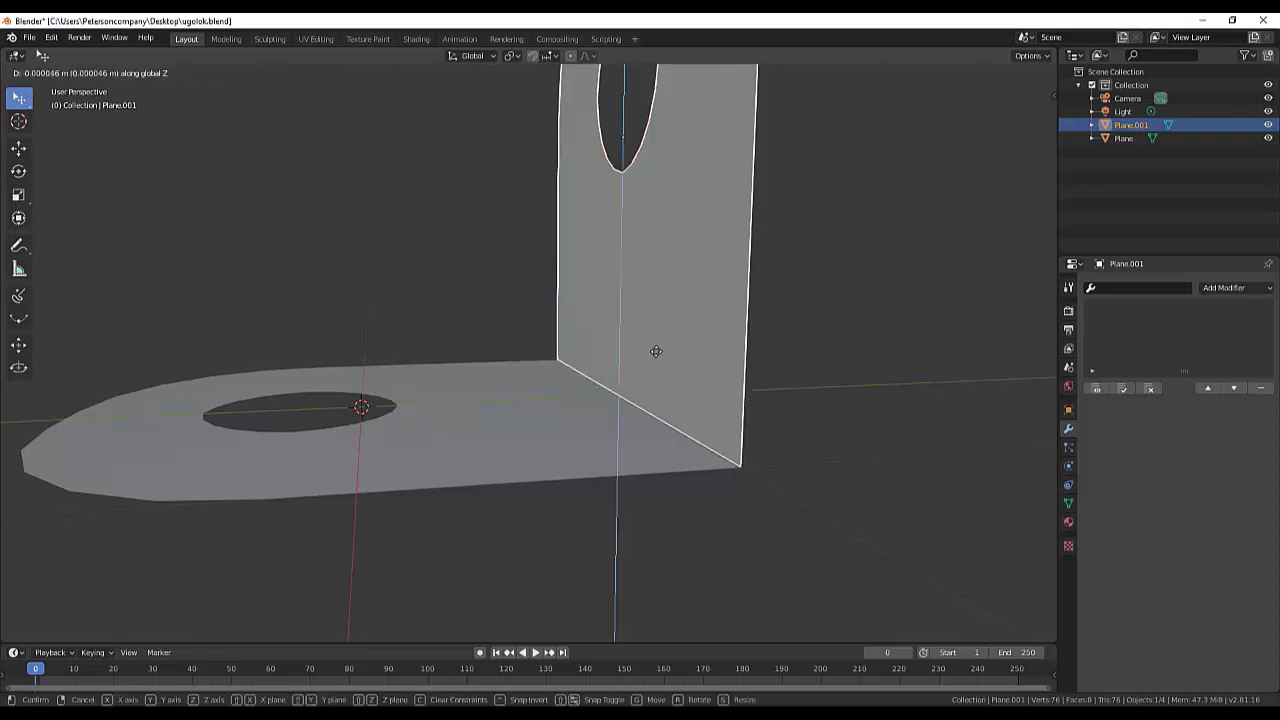
left_click(657, 351)
mouse_move(680, 355)
middle_mouse_down()
mouse_move(726, 350)
mouse_move(651, 352)
middle_mouse_up()
left_click(42, 72)
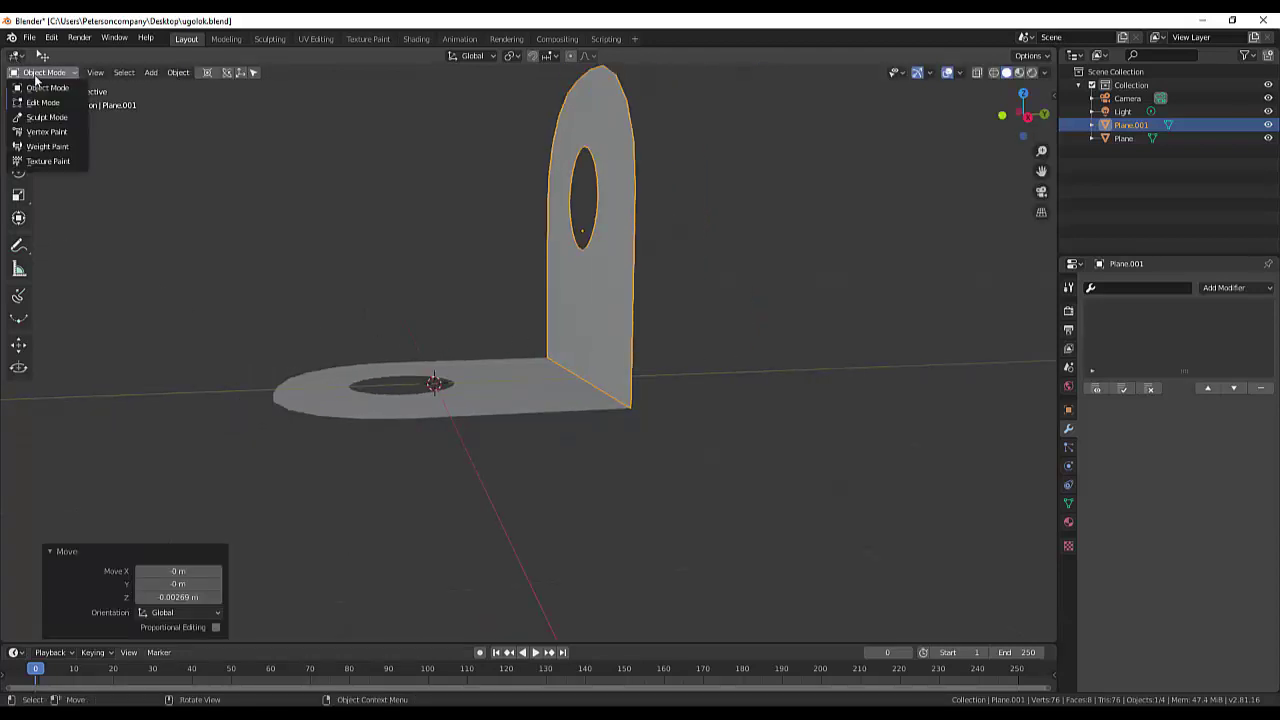
left_click(40, 106)
scroll(390, 245, "down", 4)
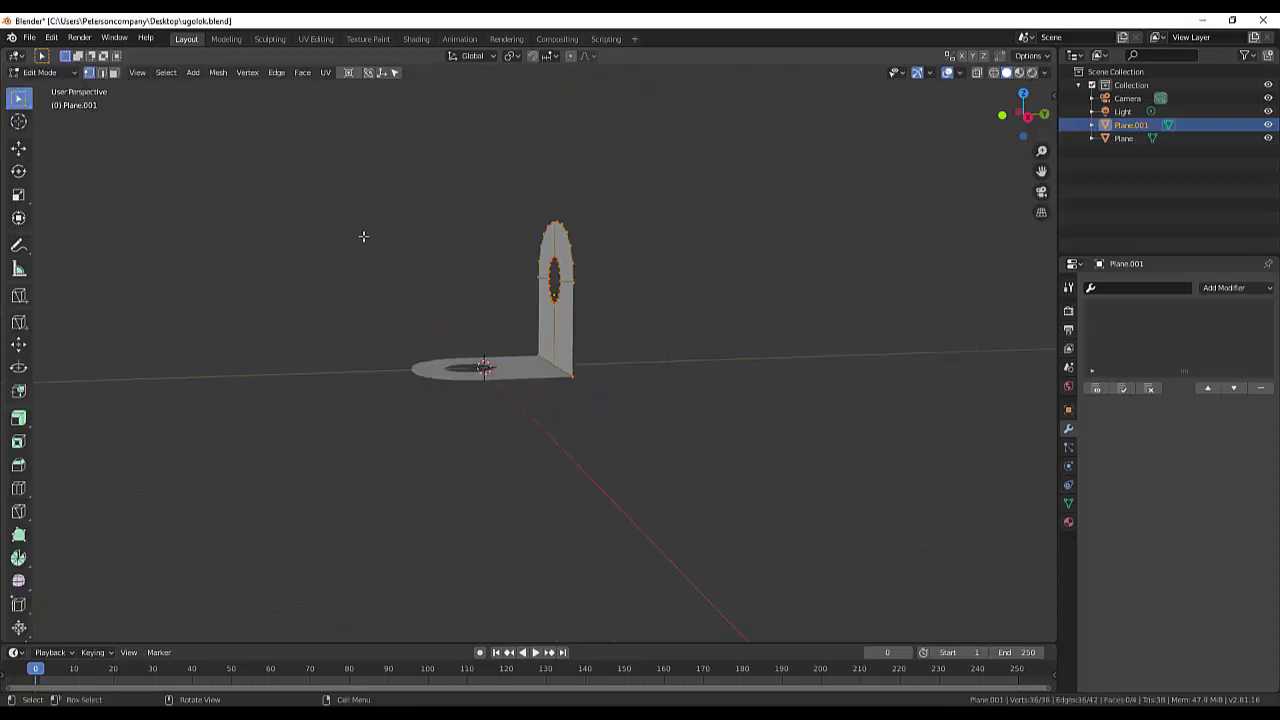
mouse_move(351, 172)
left_mouse_down()
mouse_move(501, 410)
mouse_move(672, 446)
left_mouse_up()
left_click(114, 72)
left_click_drag(318, 158, 620, 392)
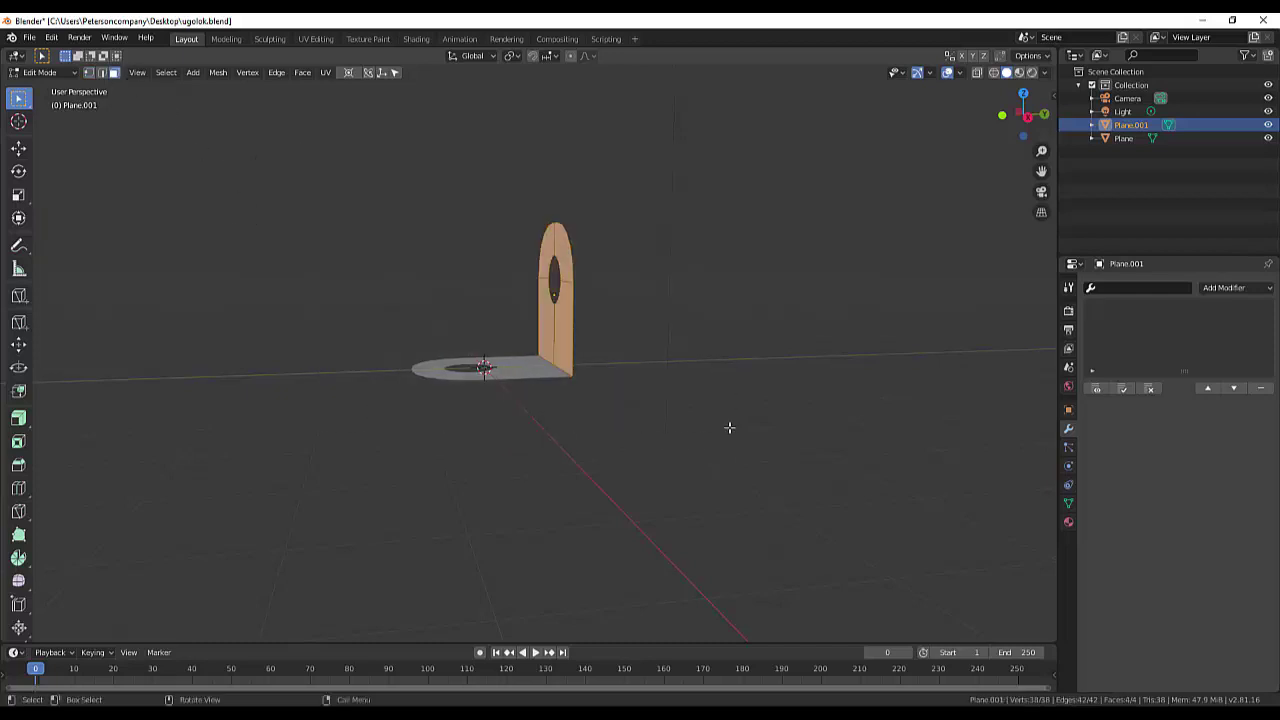
middle_click_drag(693, 404, 706, 457)
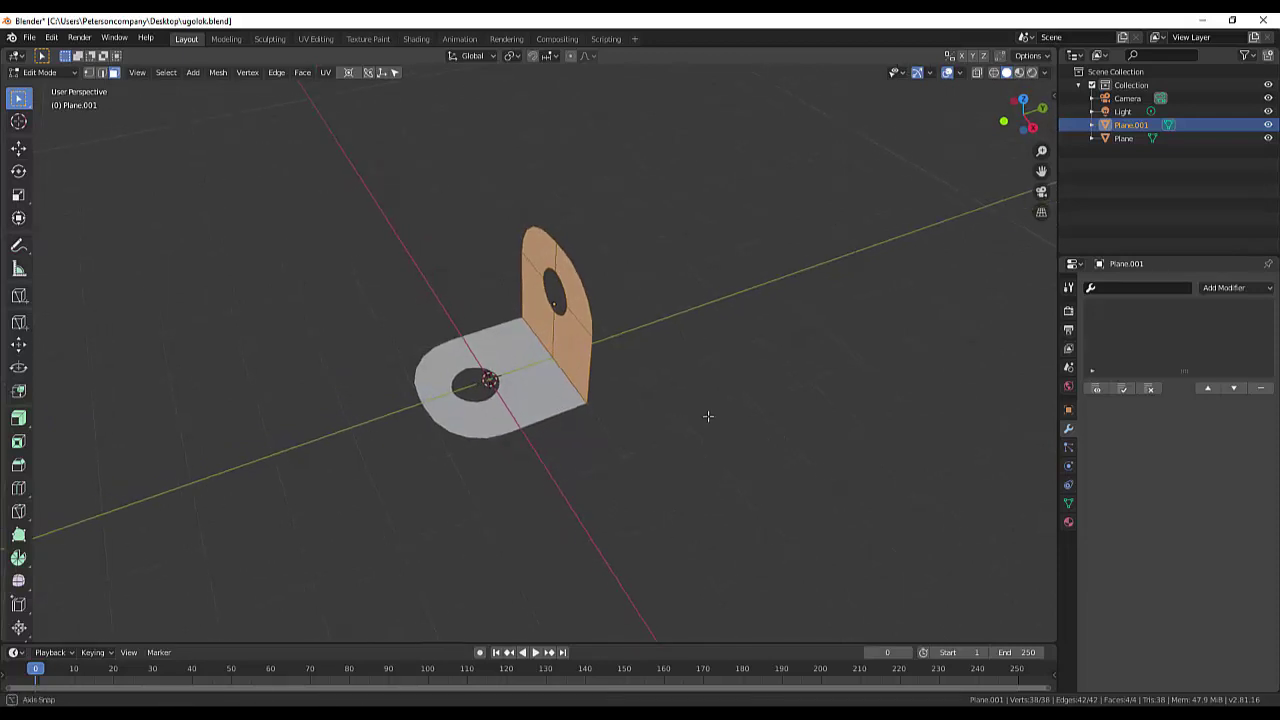
mouse_move(708, 417)
middle_mouse_down()
mouse_move(694, 351)
mouse_move(678, 402)
middle_mouse_up()
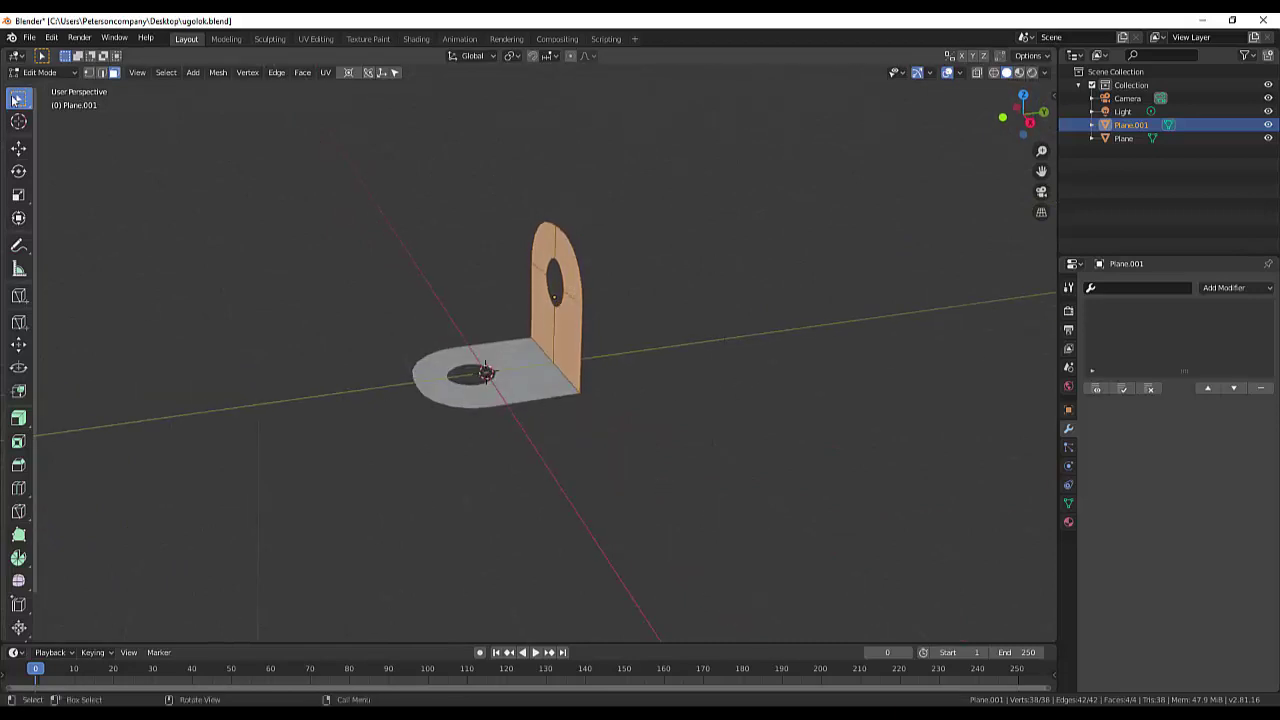
mouse_move(18, 98)
left_mouse_down()
mouse_move(65, 130)
mouse_move(78, 108)
left_mouse_up()
left_click(543, 383)
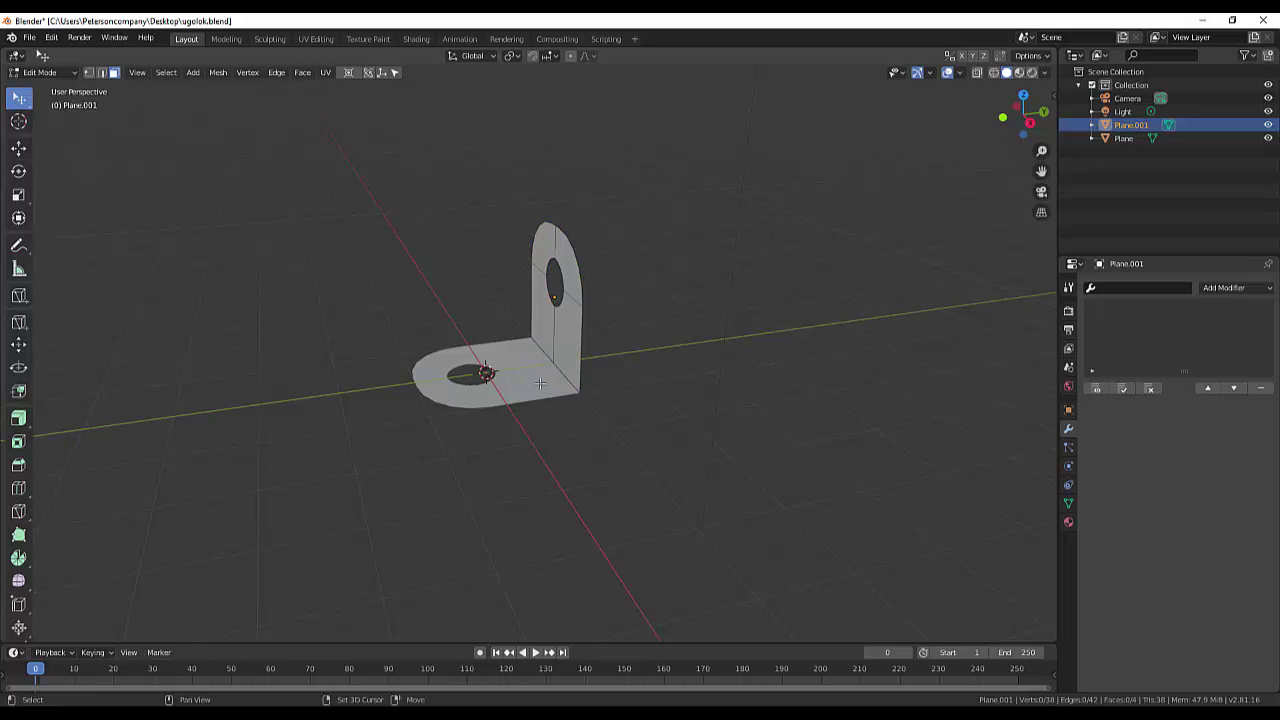
left_click(574, 365)
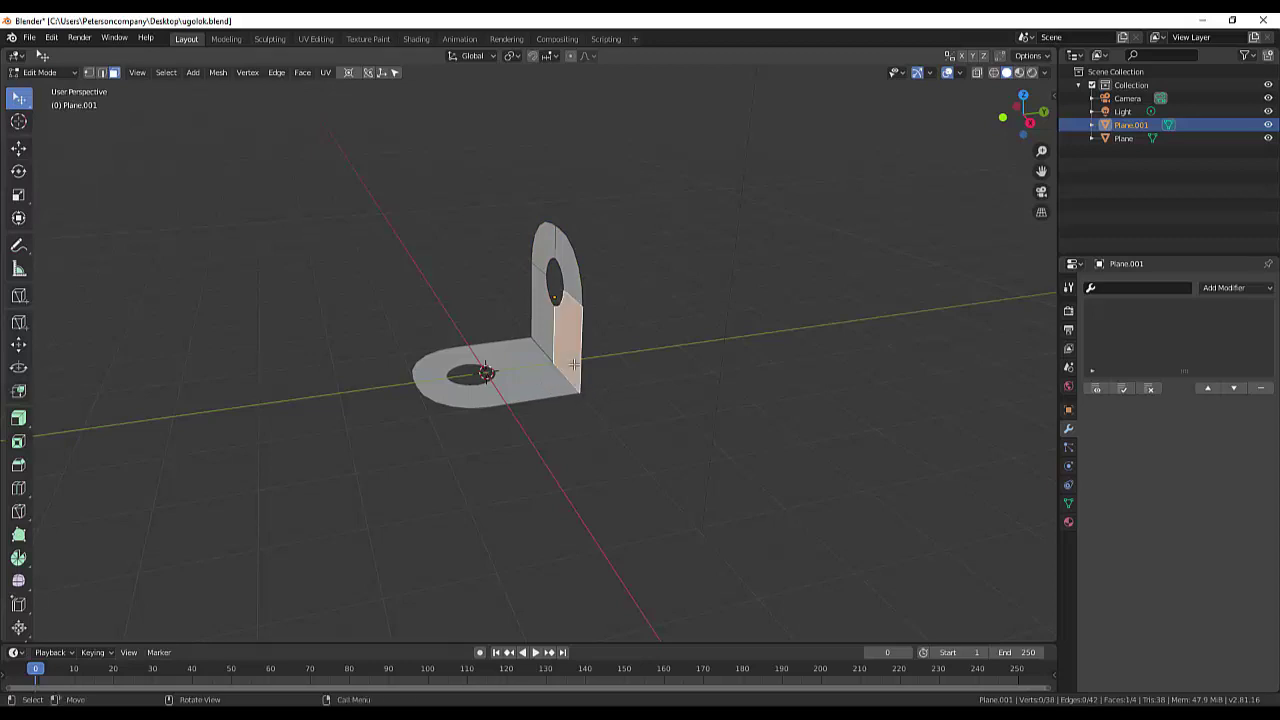
left_click(536, 319, "shift")
left_click(536, 319, "shift")
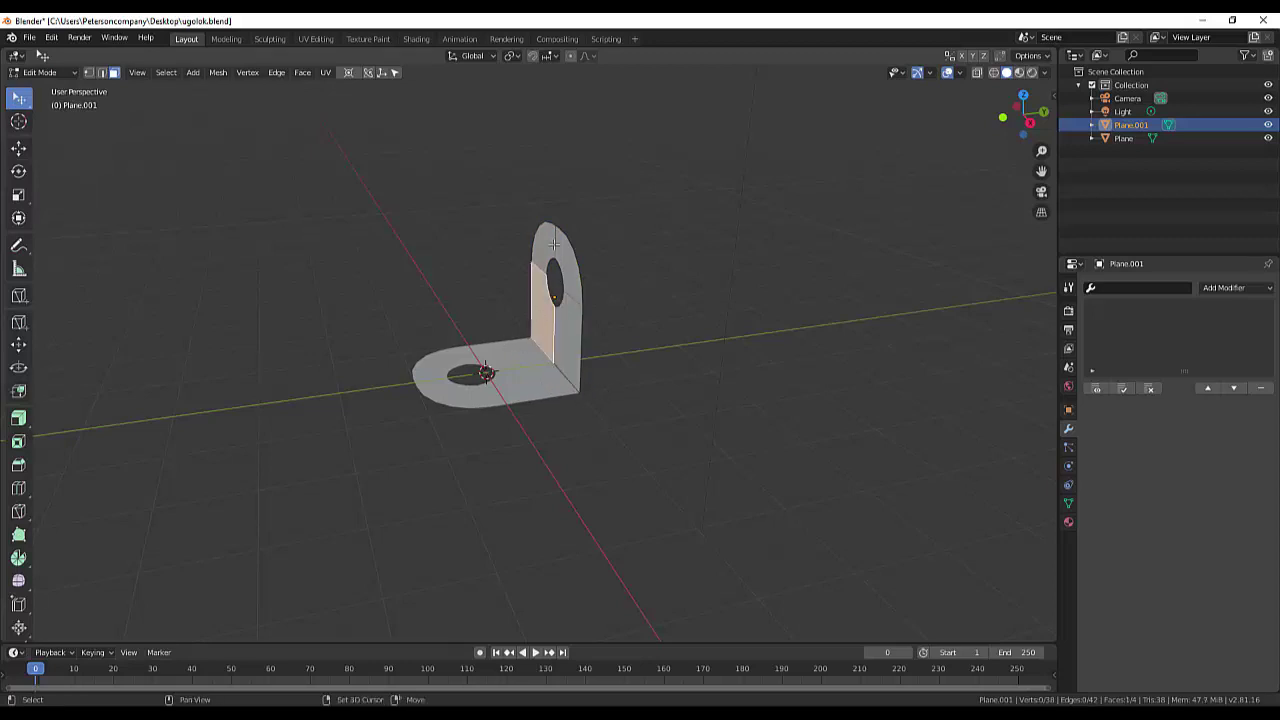
left_click(553, 247, "shift")
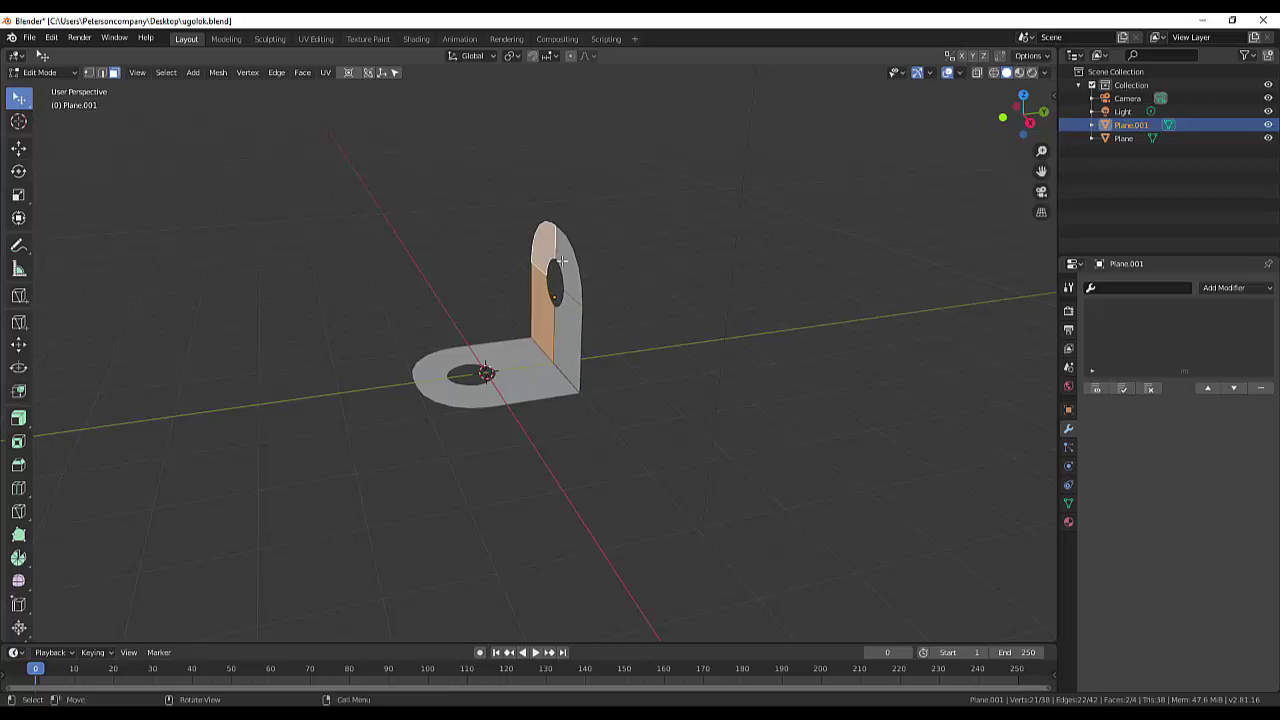
key("l")
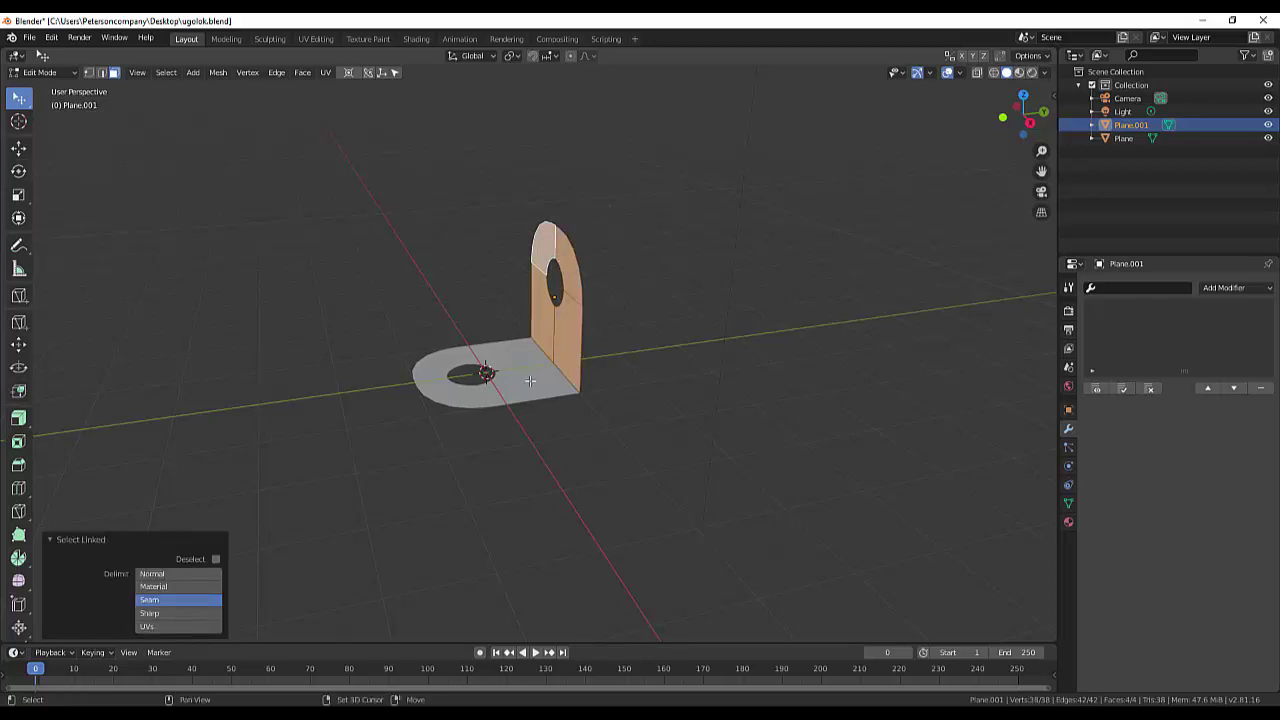
scroll(550, 382, "up", 3)
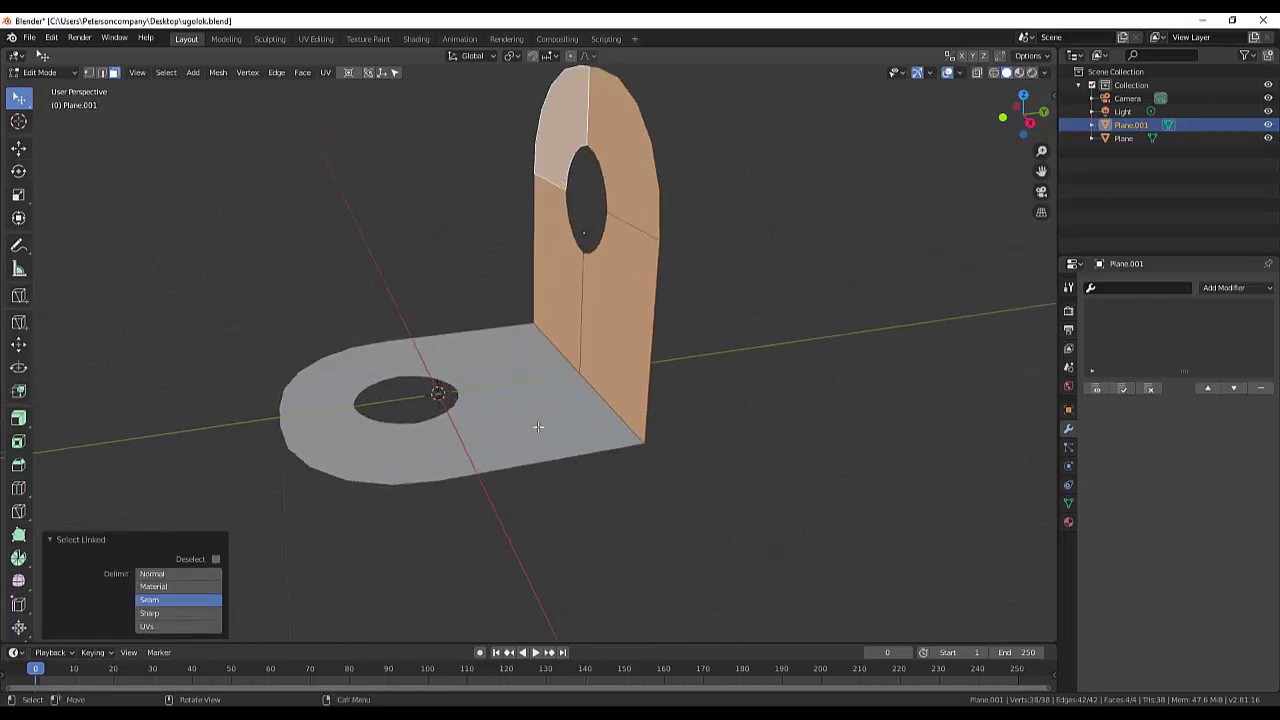
scroll(536, 422, "up", 3)
mouse_move(538, 420)
middle_mouse_down()
mouse_move(556, 387)
mouse_move(700, 378)
middle_mouse_up()
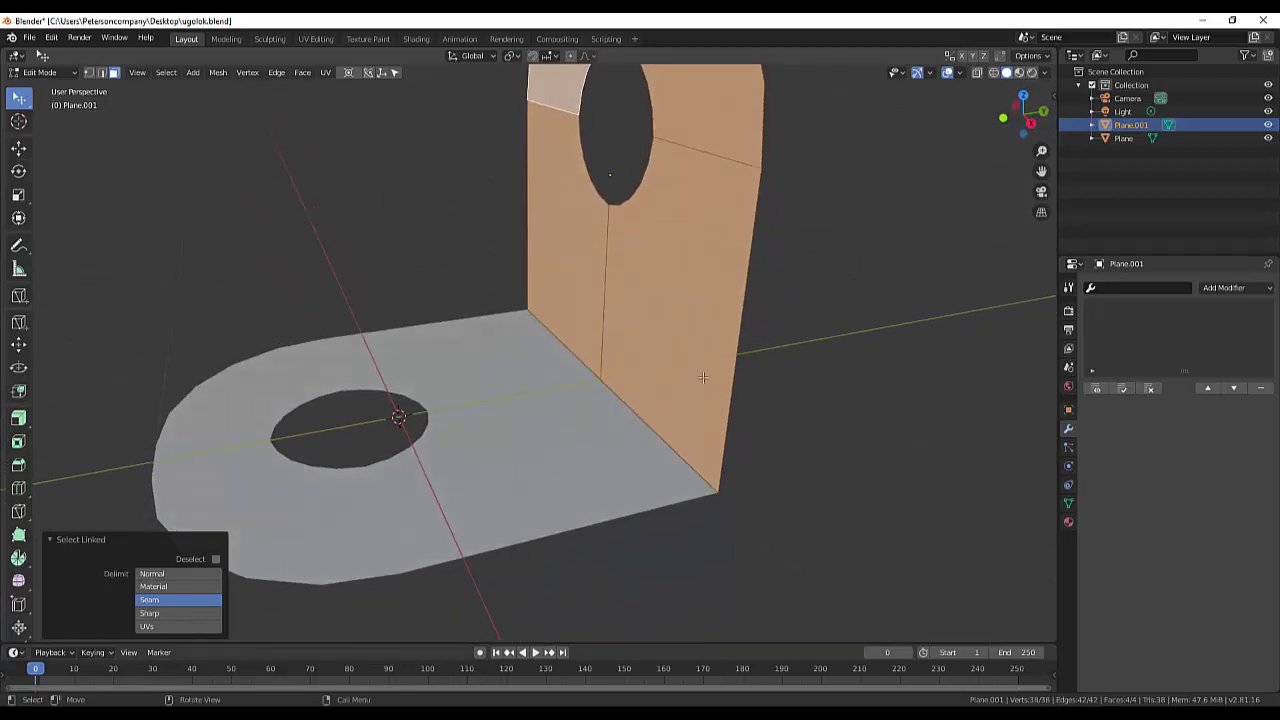
scroll(700, 380, "down", 3)
Select Plane together with the upright plate, return to Object Mode and join them with Ctrl+J into Plane.001.
left_click(694, 428)
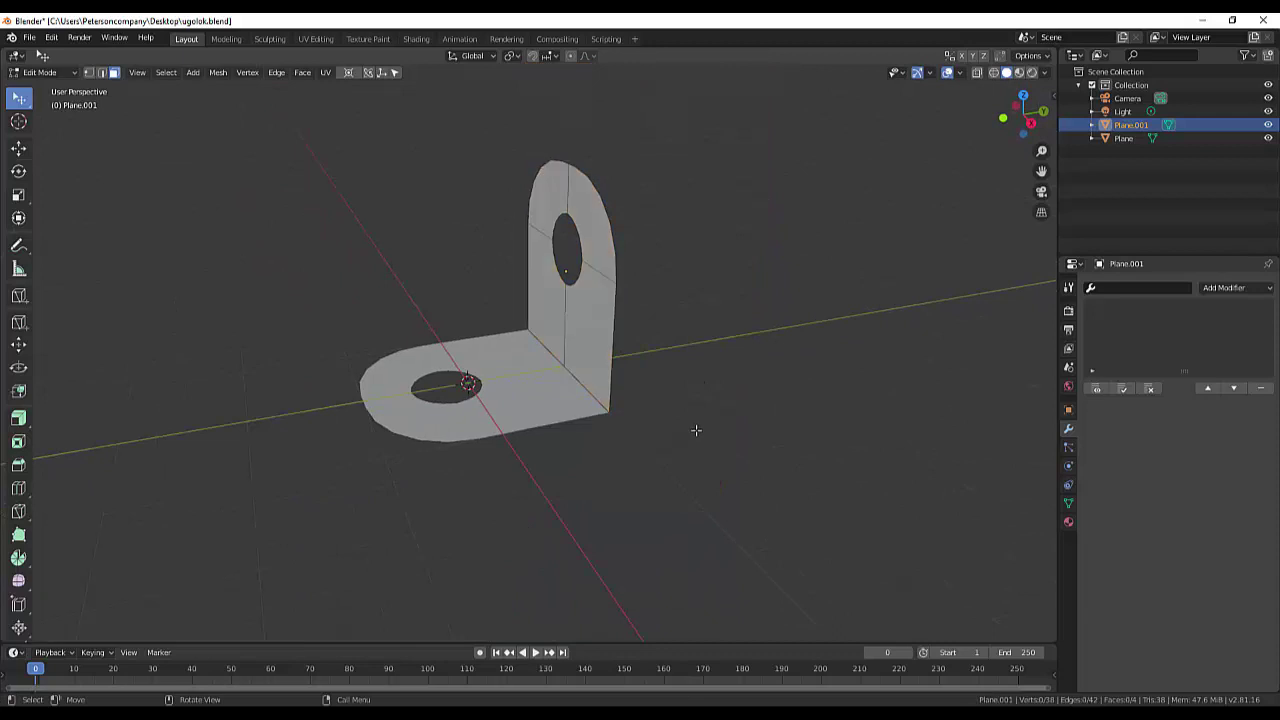
left_click(1120, 140, "ctrl")
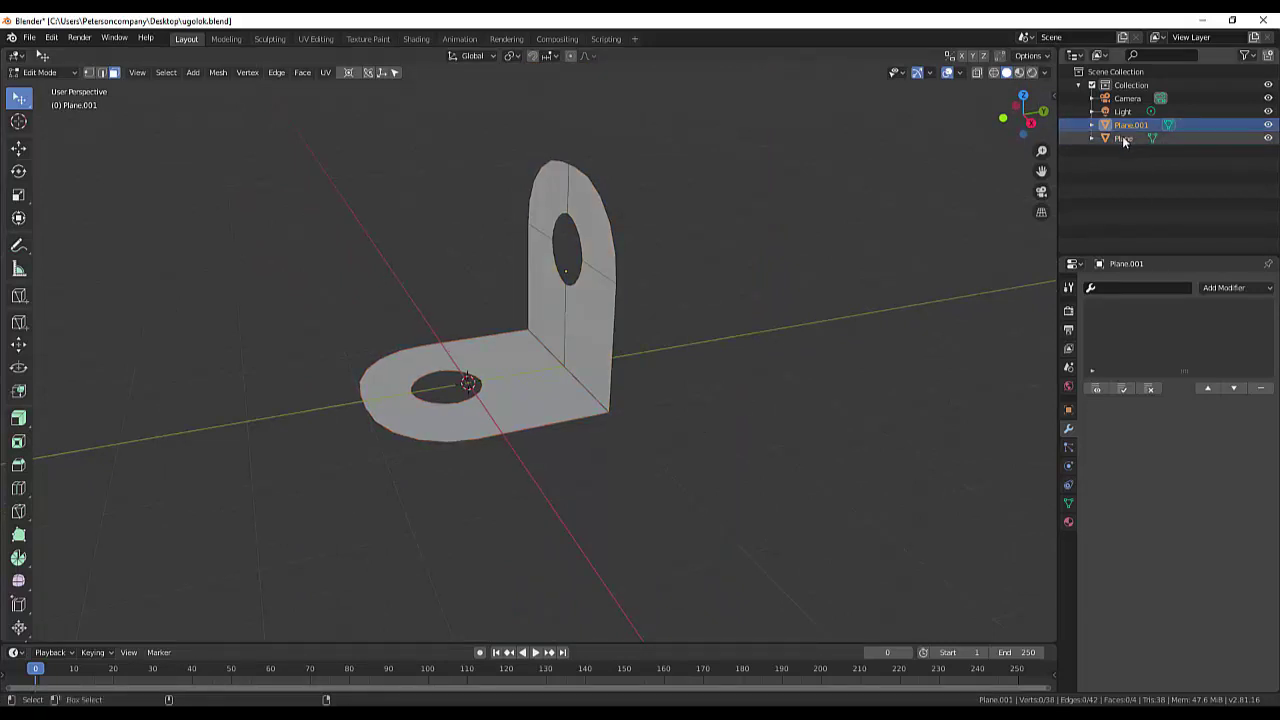
left_click(1123, 141, "ctrl")
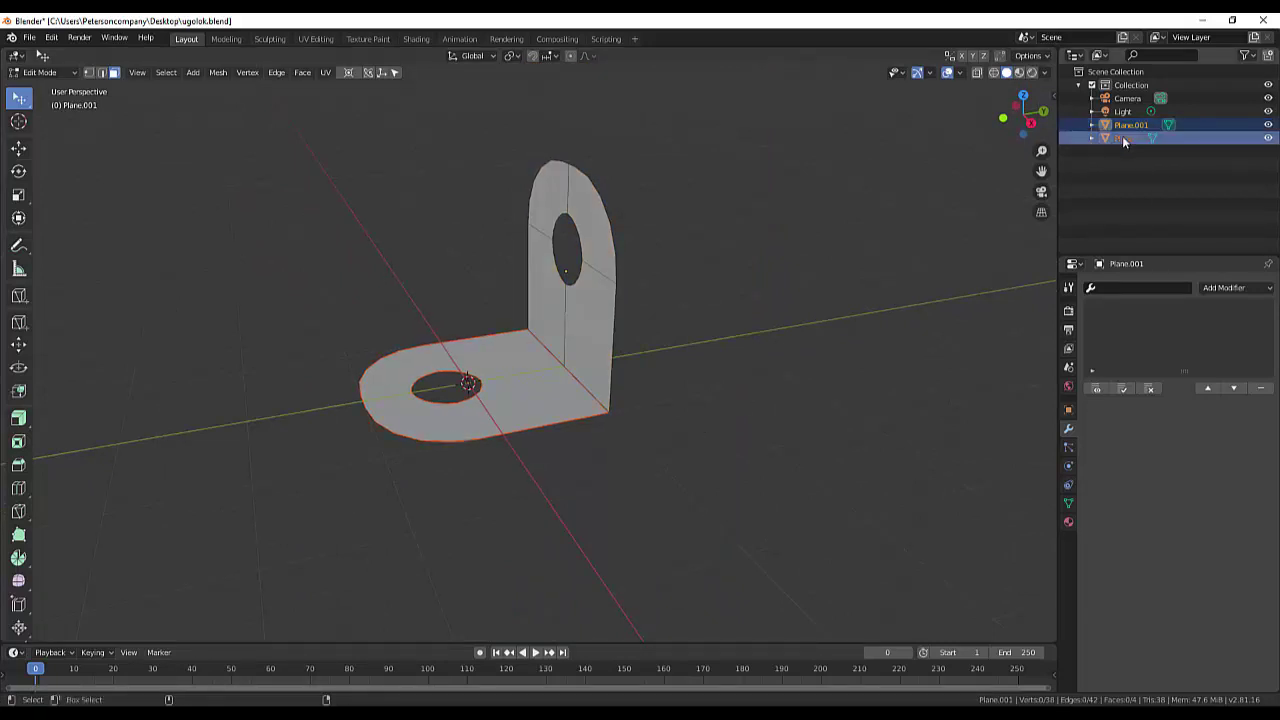
left_click(587, 350, "shift")
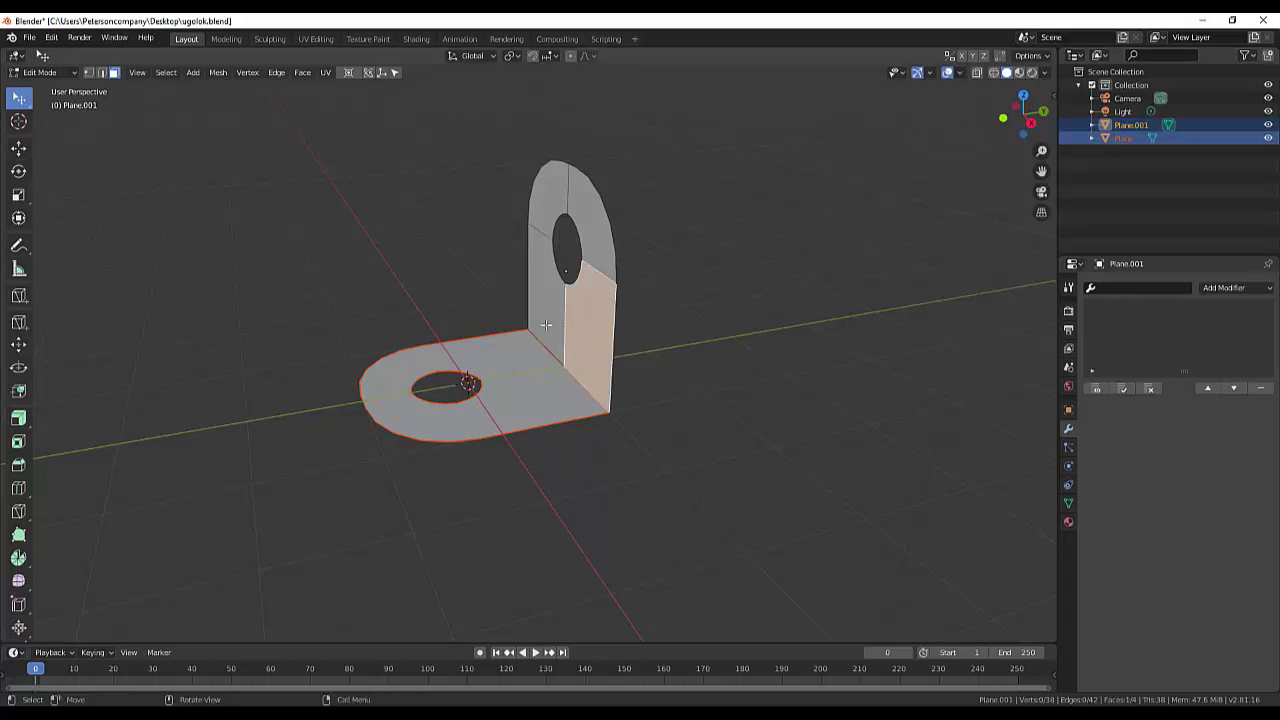
left_click(42, 72)
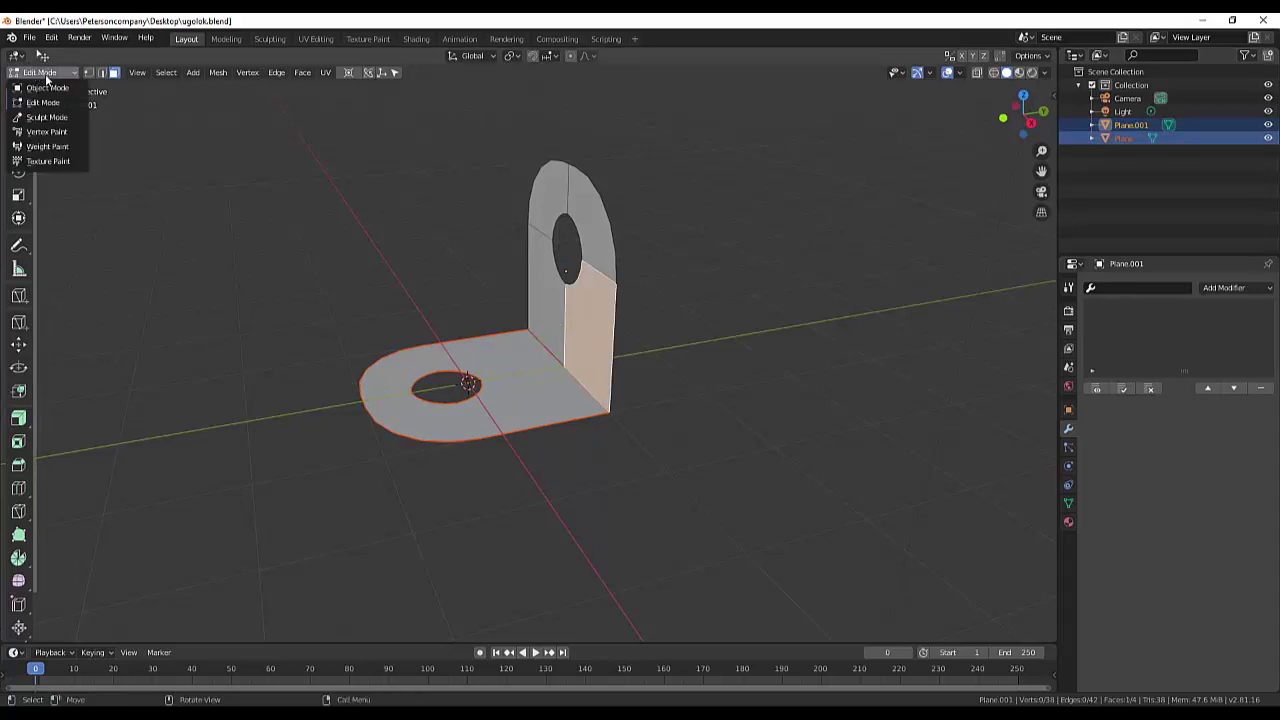
left_click(47, 88)
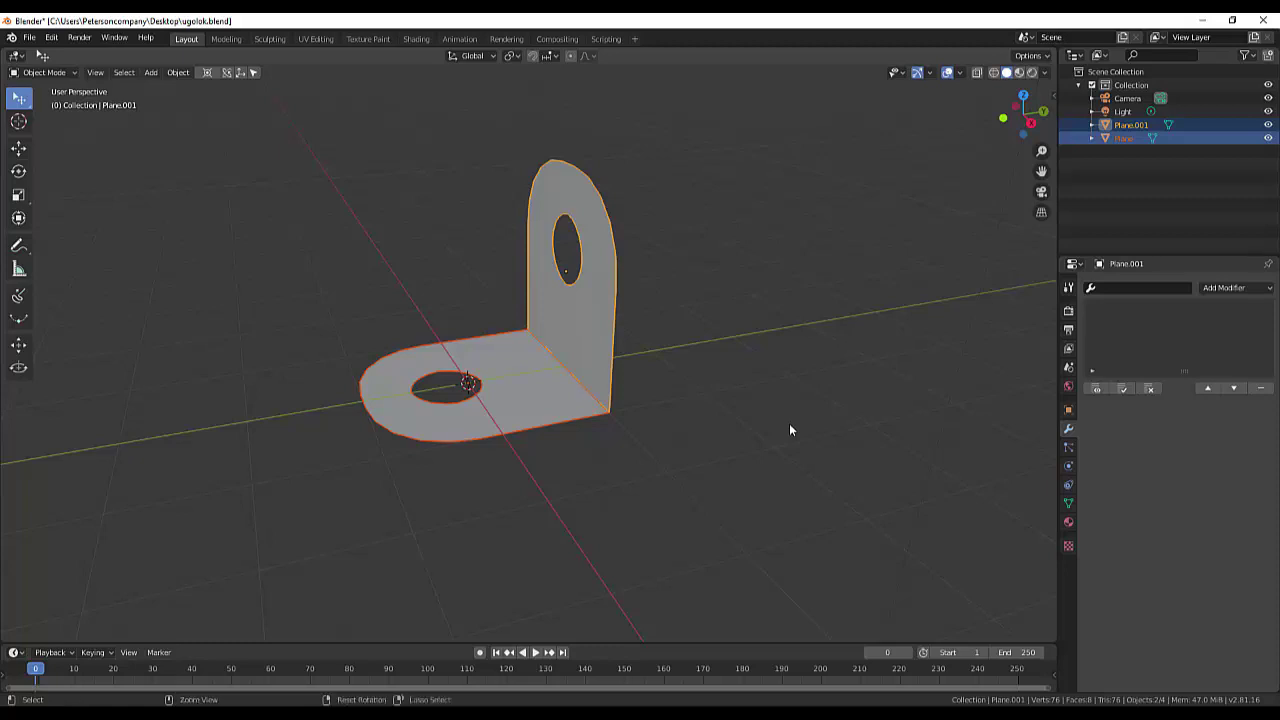
key("ctrl+j")
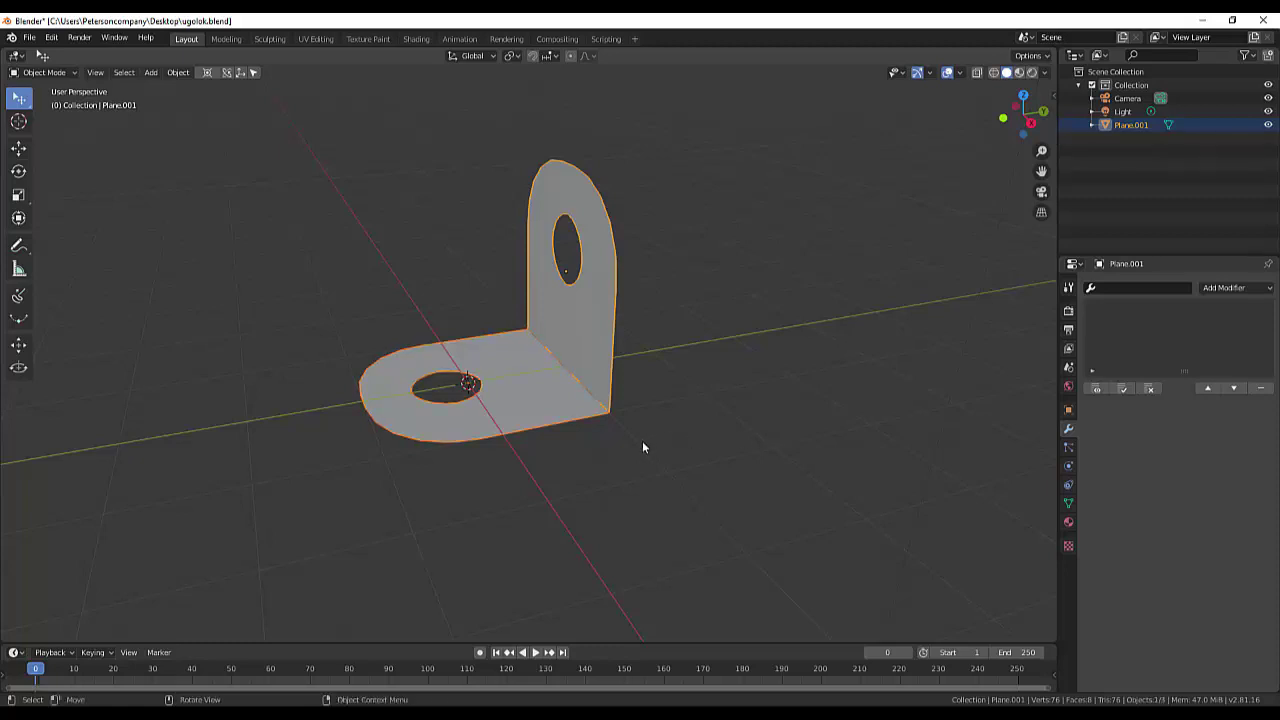
Switch the joined bracket Plane.001 into Edit Mode.
scroll(569, 408, "up", 3)
scroll(566, 398, "up", 2)
scroll(578, 390, "up", 2)
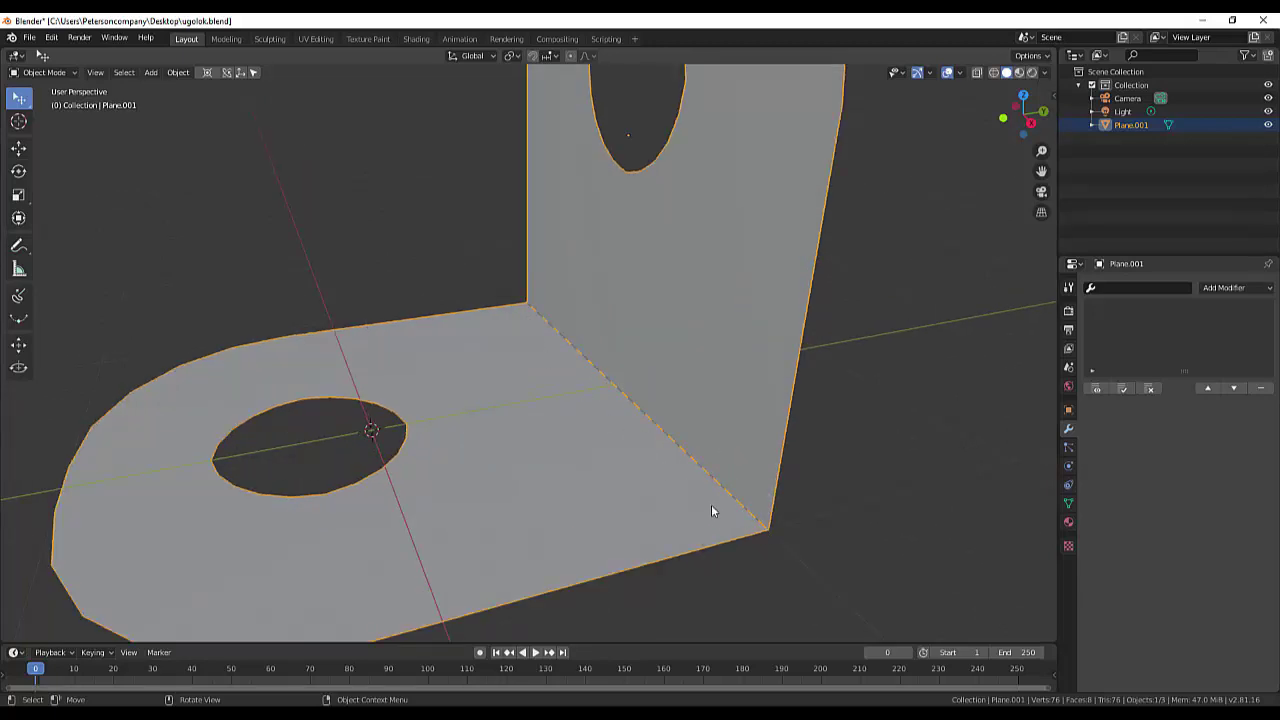
scroll(711, 507, "down", 3)
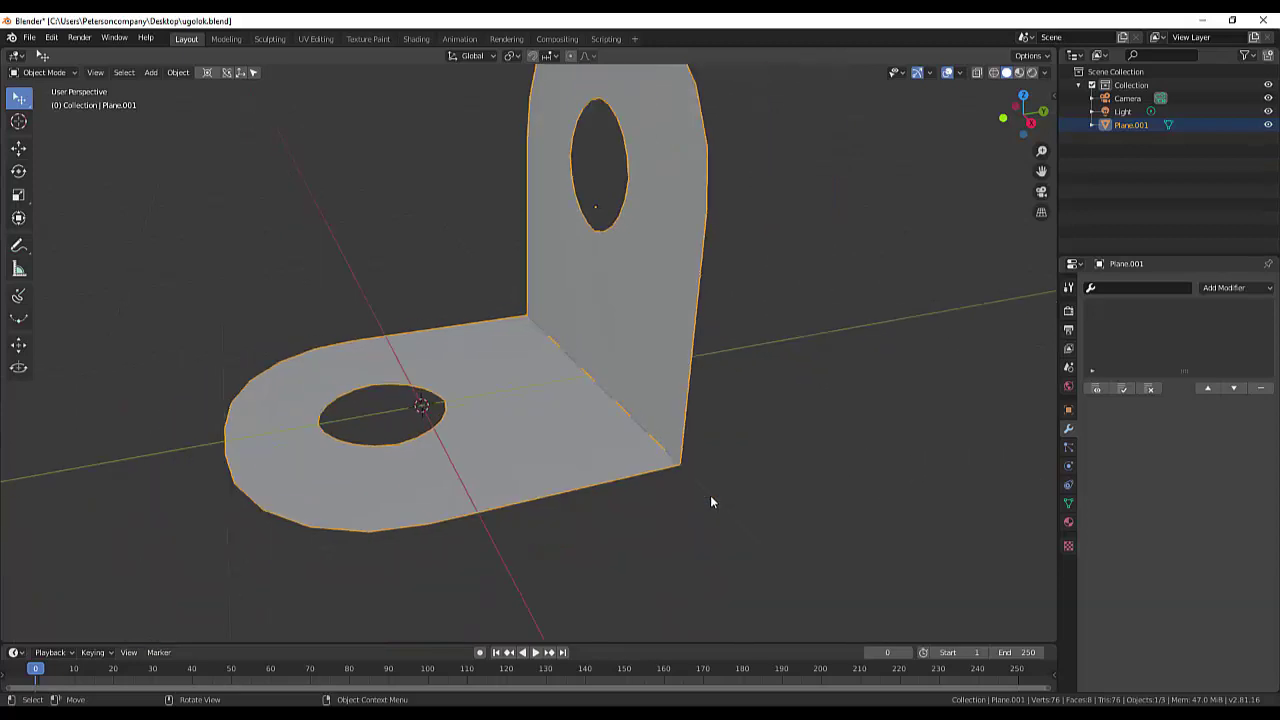
left_click(33, 73)
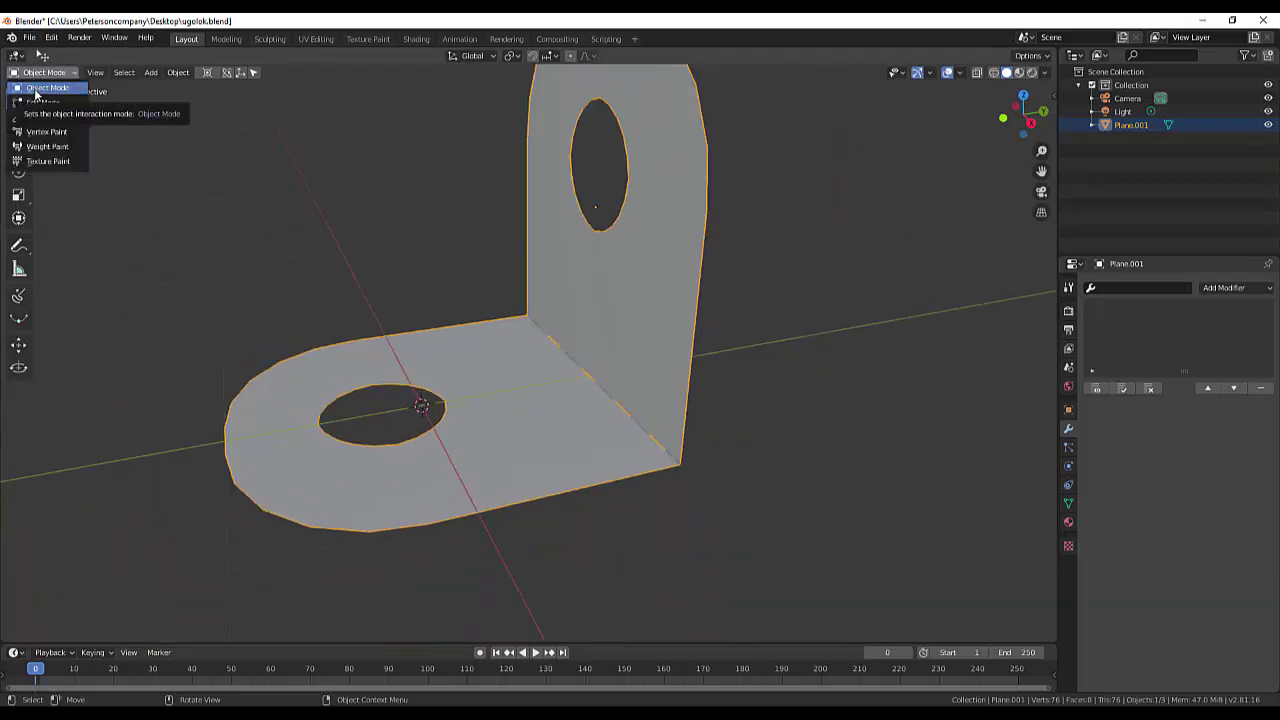
left_click(36, 102)
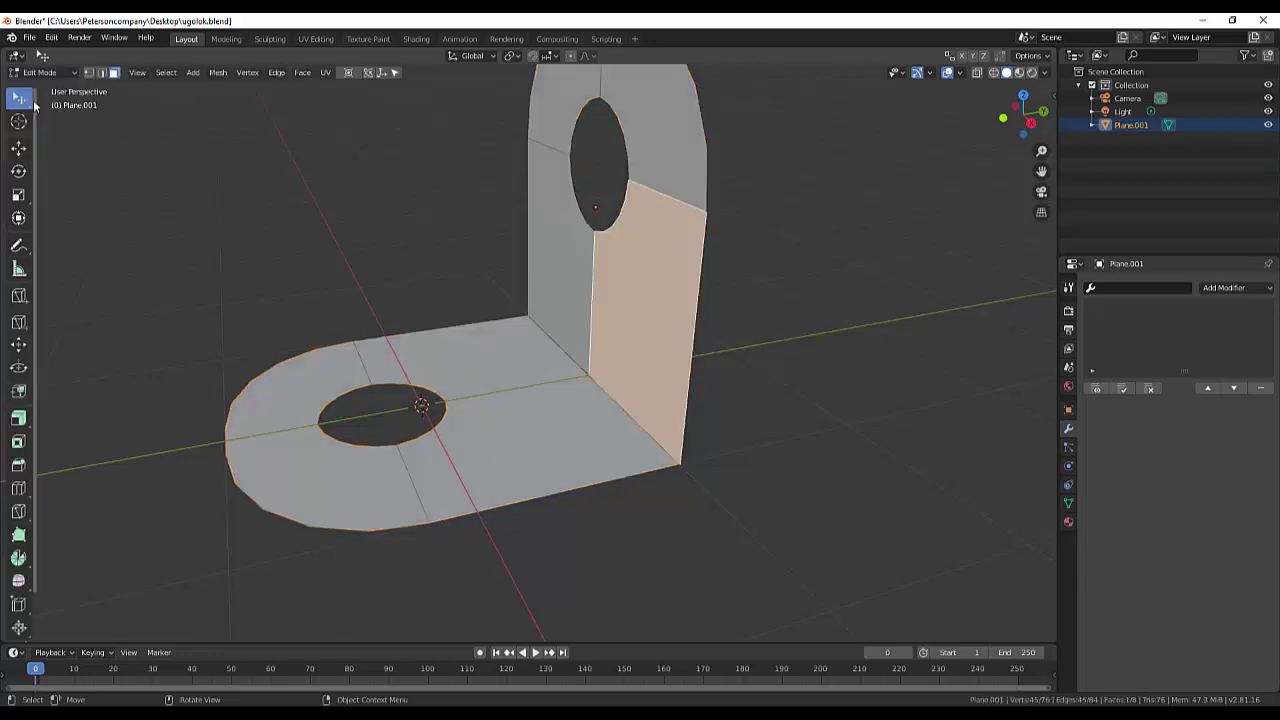
Box-select the whole bracket and merge vertices by distance, lowering the distance so the holes survive.
scroll(815, 455, "down", 3)
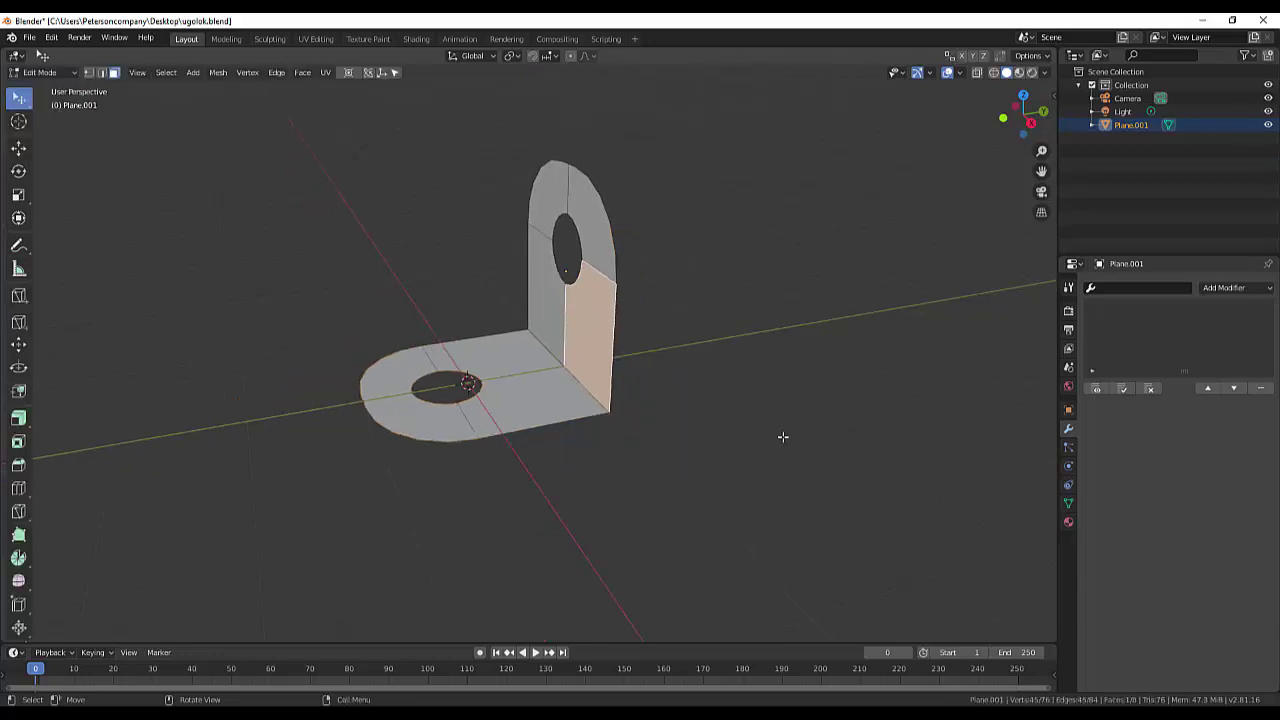
left_click(290, 140)
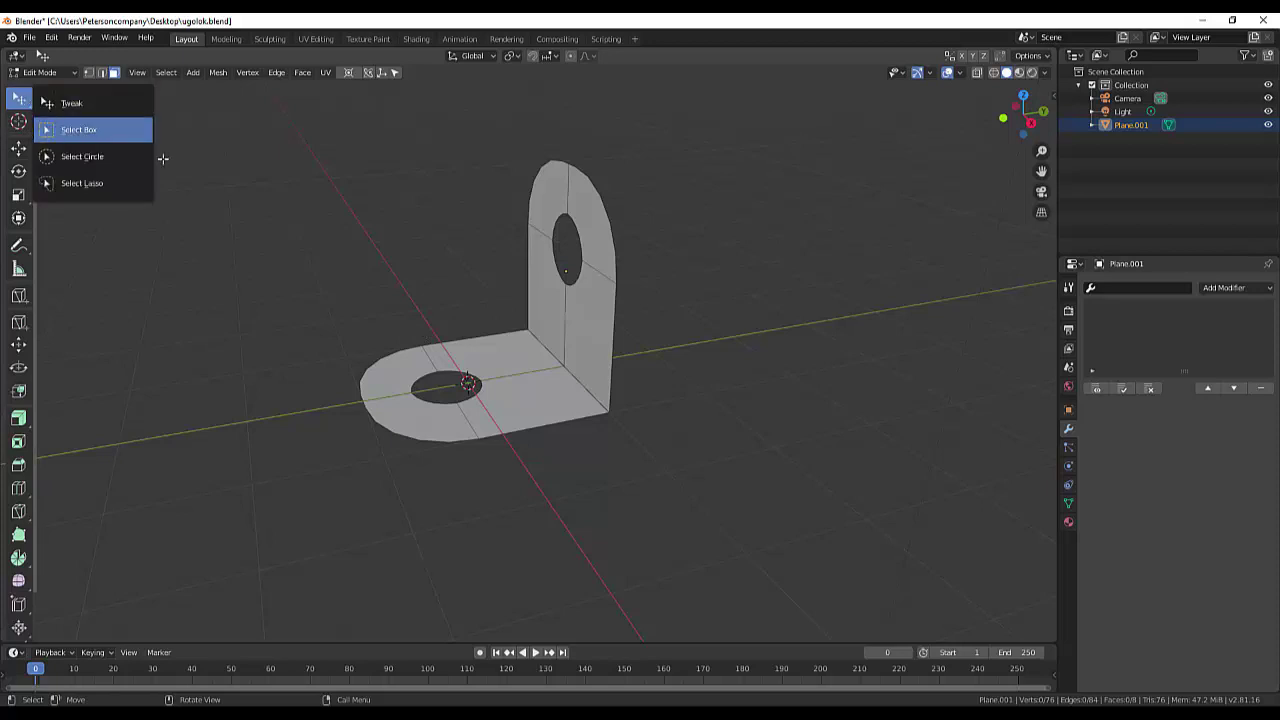
left_click_drag(19, 98, 80, 127)
left_click_drag(335, 199, 737, 500)
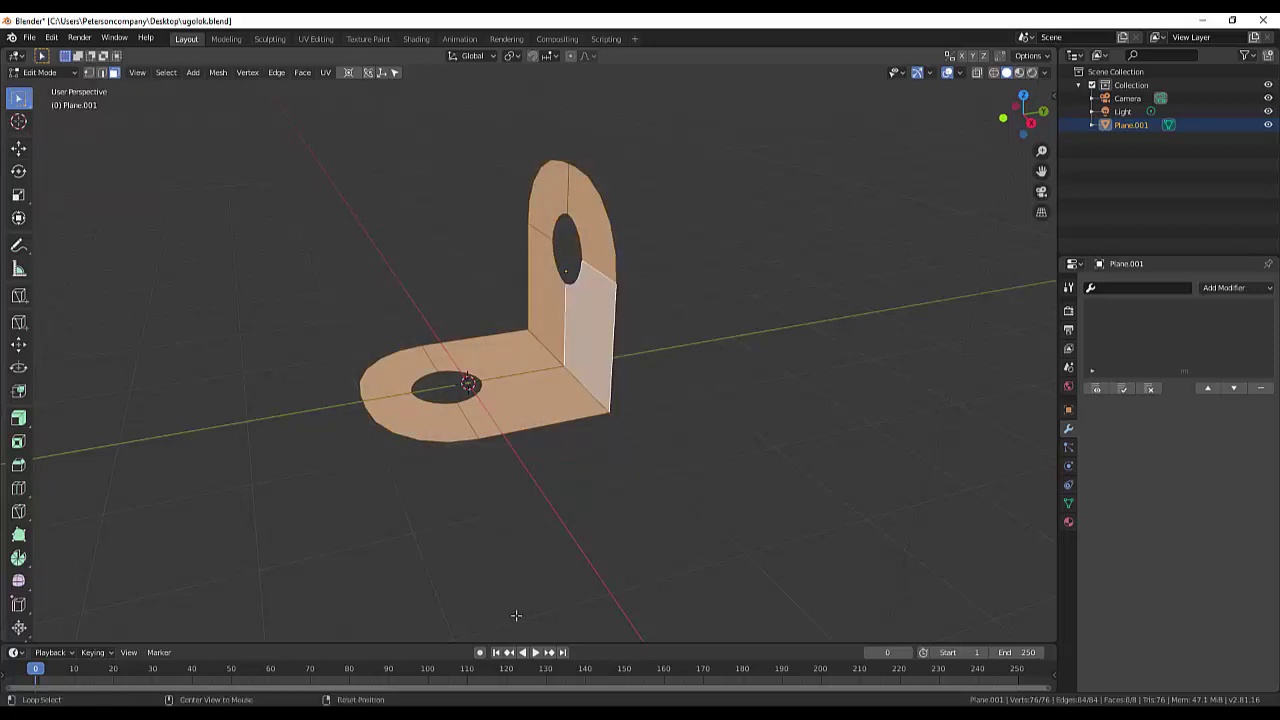
key("m")
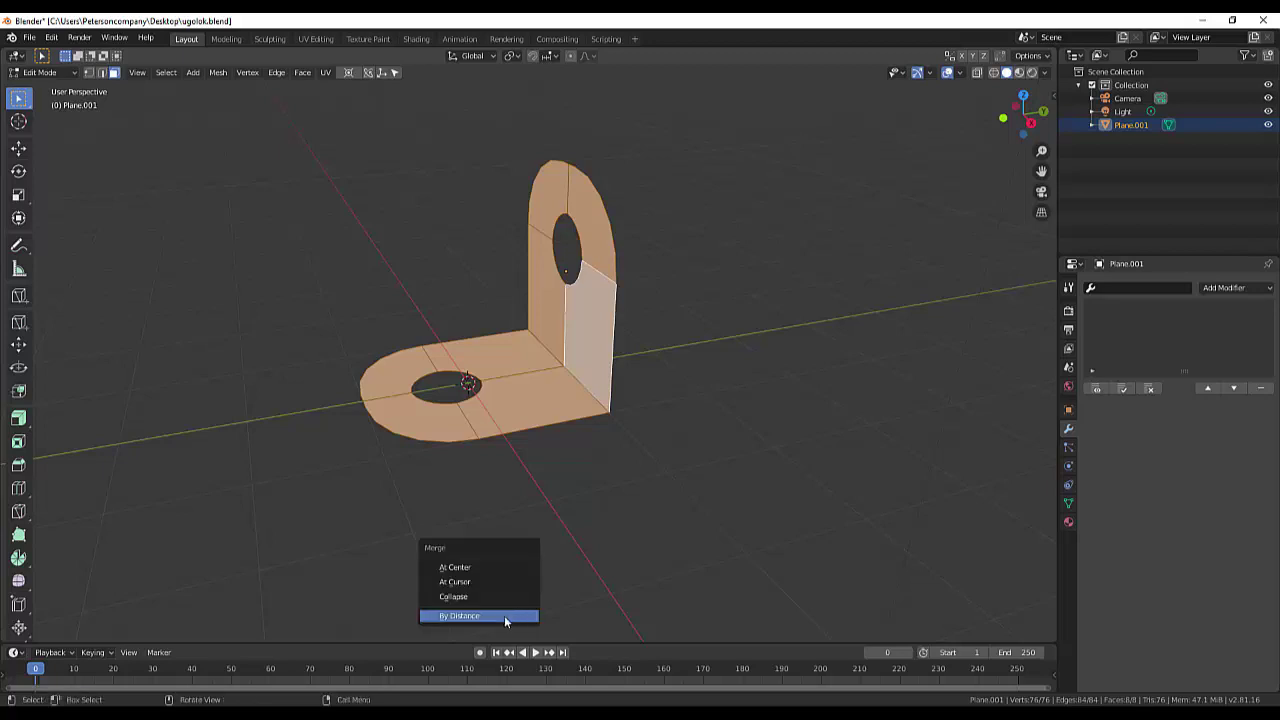
left_click(466, 615)
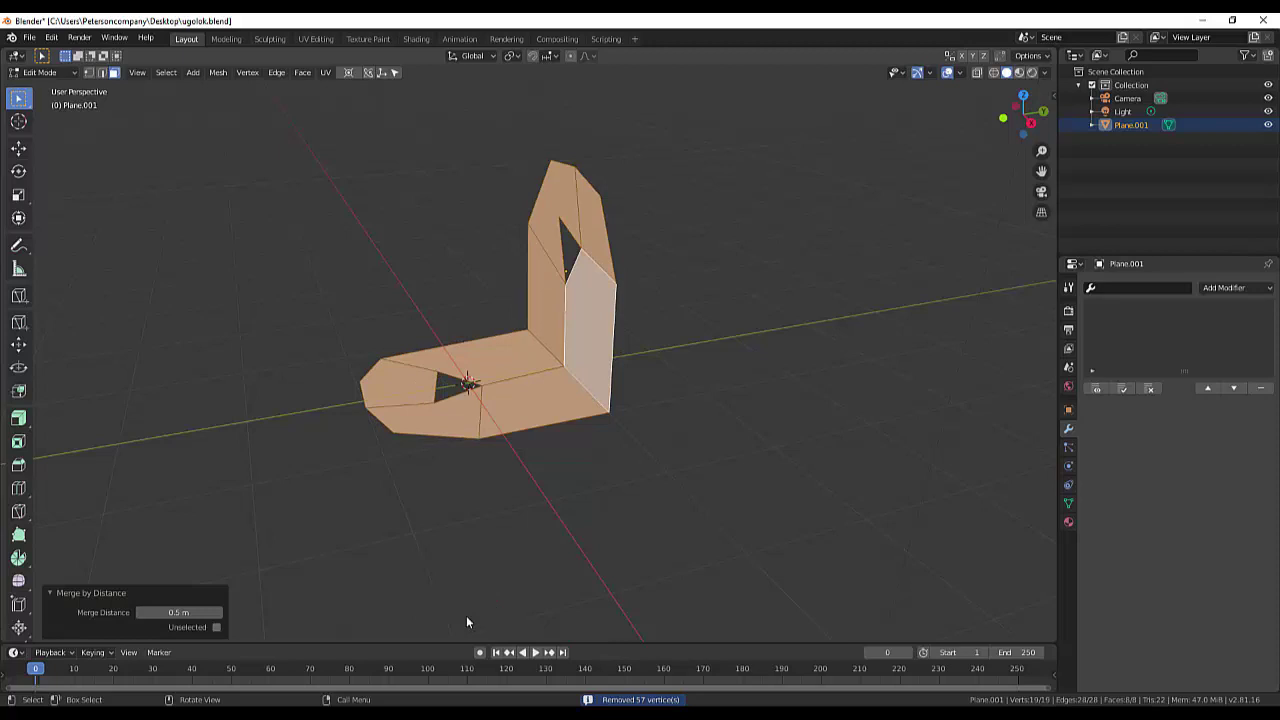
mouse_move(205, 612)
left_mouse_down()
mouse_move(140, 612)
mouse_move(165, 612)
left_mouse_up()
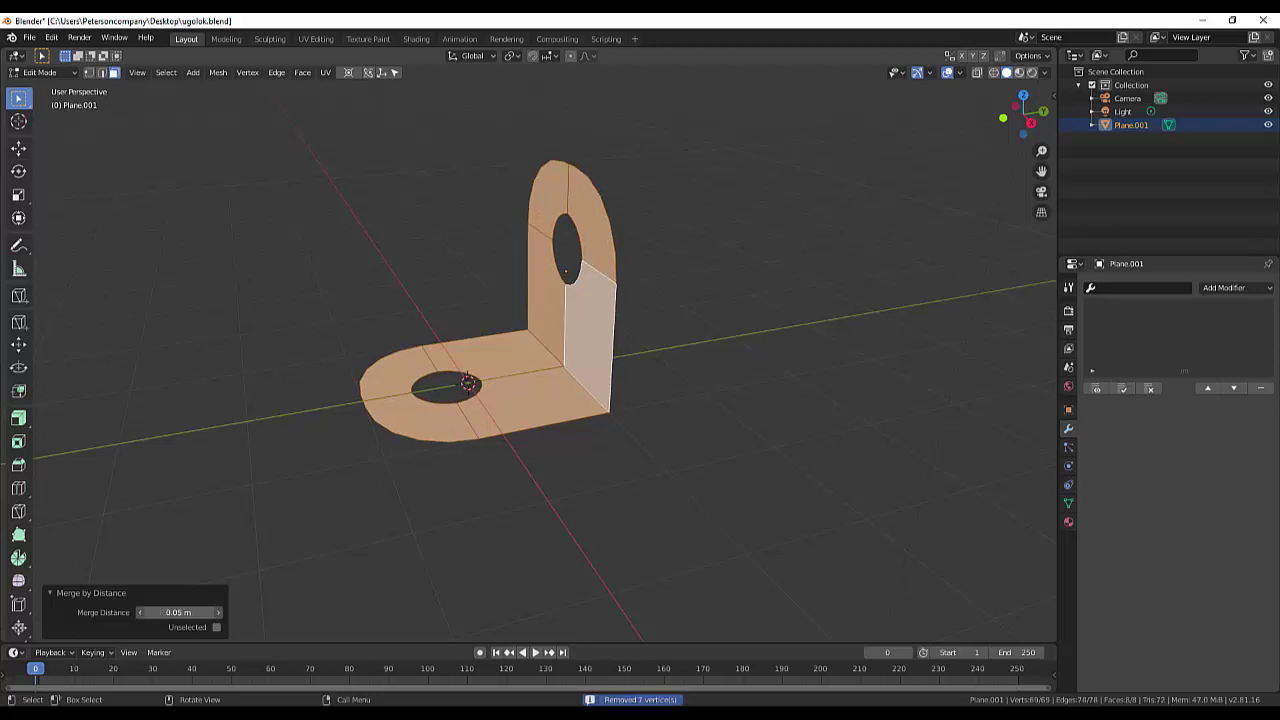
Deselect the mesh, check the merged bracket, and return to Object Mode.
left_click(607, 549)
scroll(605, 501, "up", 2)
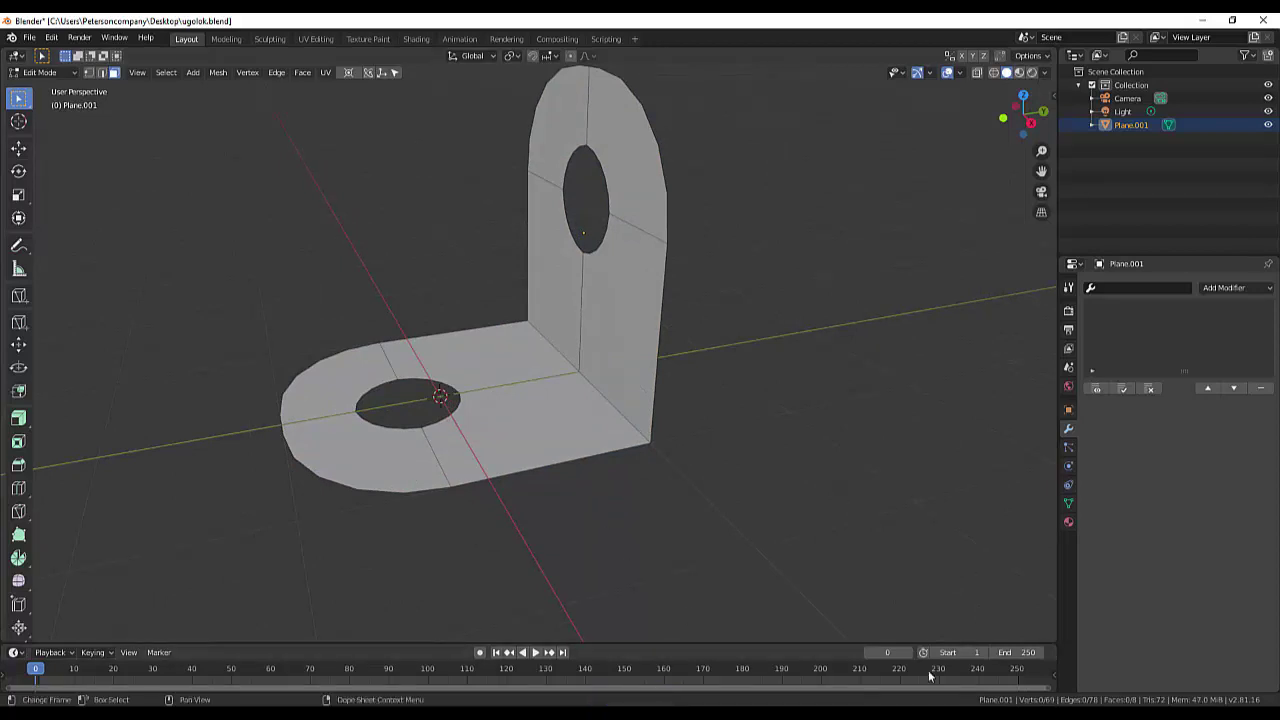
scroll(560, 368, "down", 1)
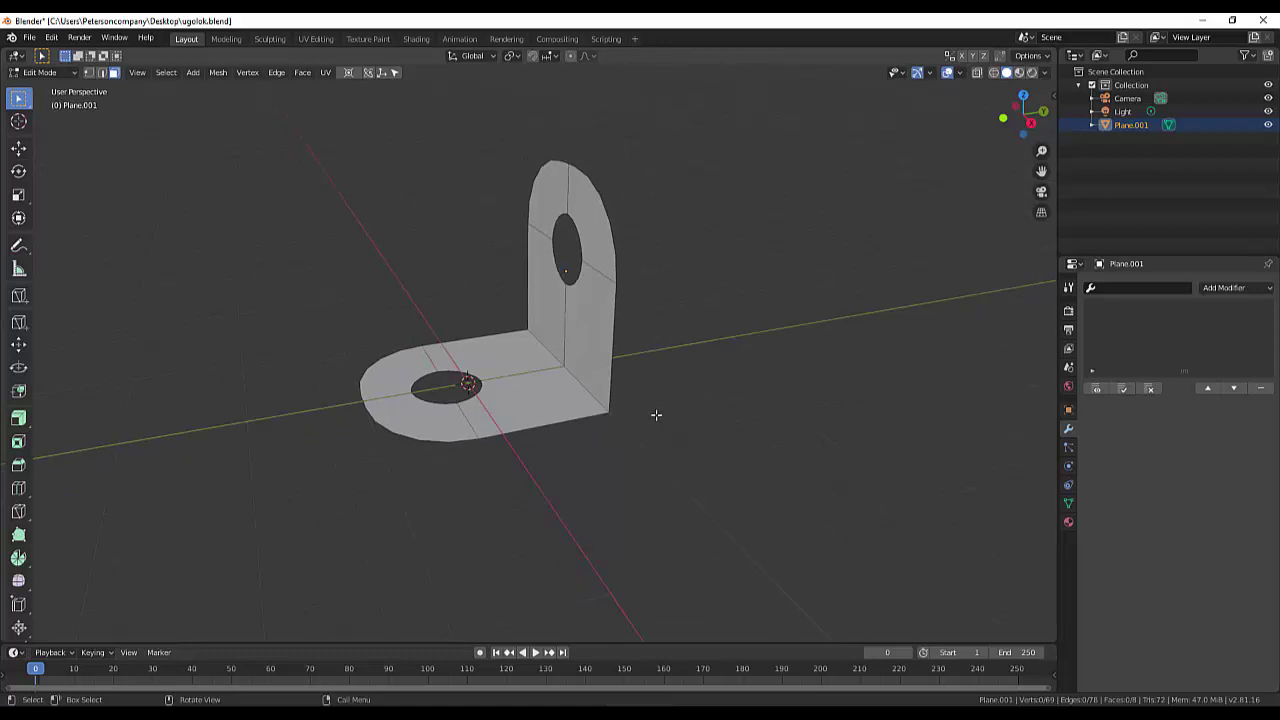
scroll(654, 417, "up", 1)
scroll(638, 434, "up", 2)
scroll(672, 423, "up", 1)
scroll(672, 423, "down", 3)
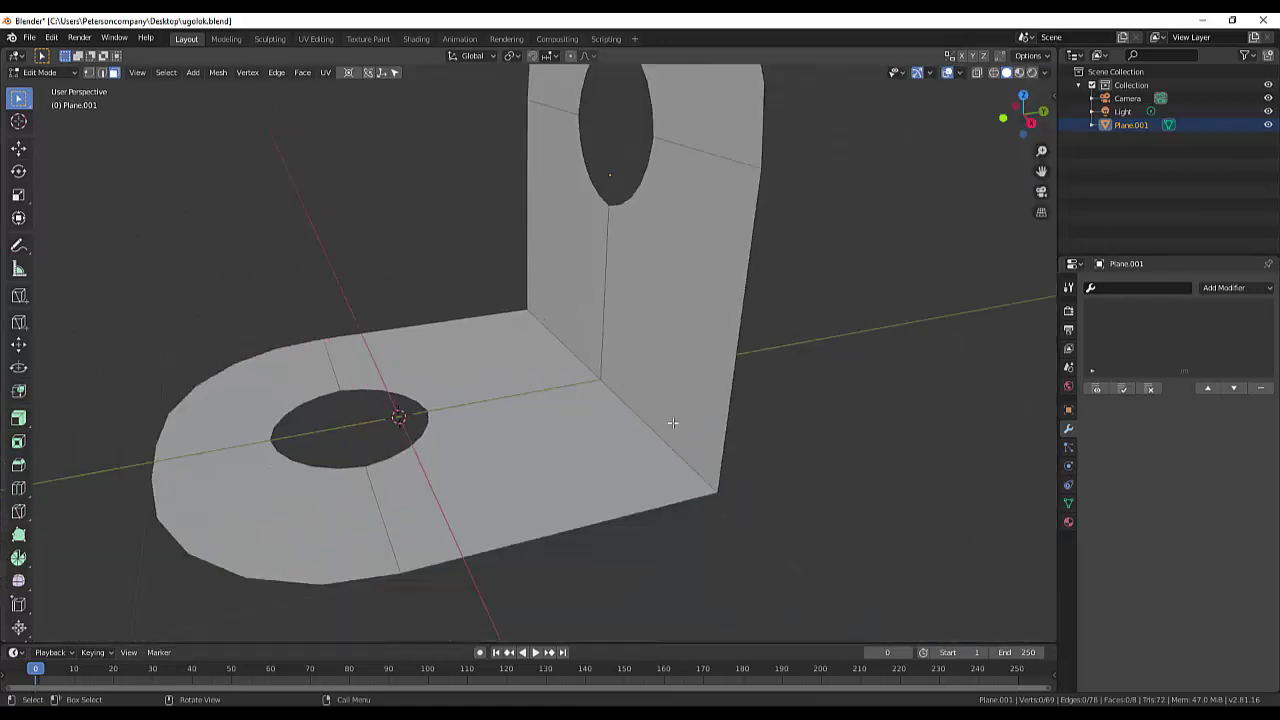
scroll(672, 423, "down", 2)
middle_click_drag(795, 433, 786, 424)
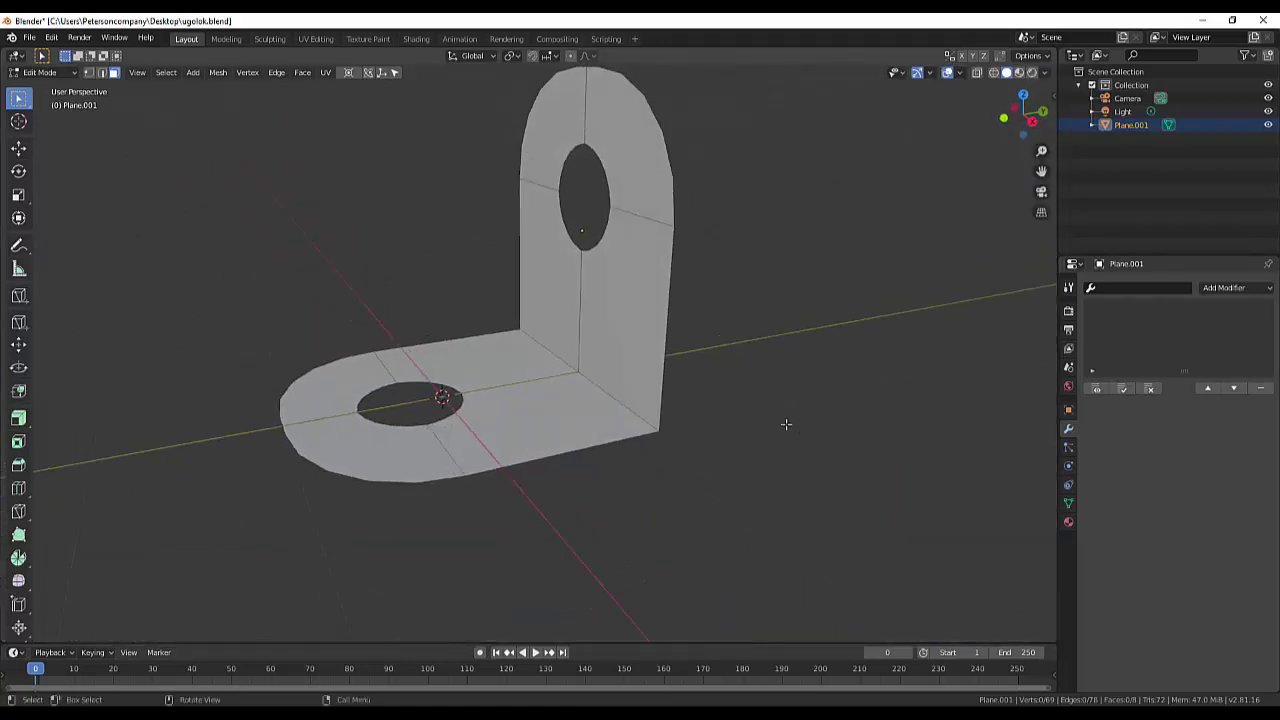
left_click(40, 73)
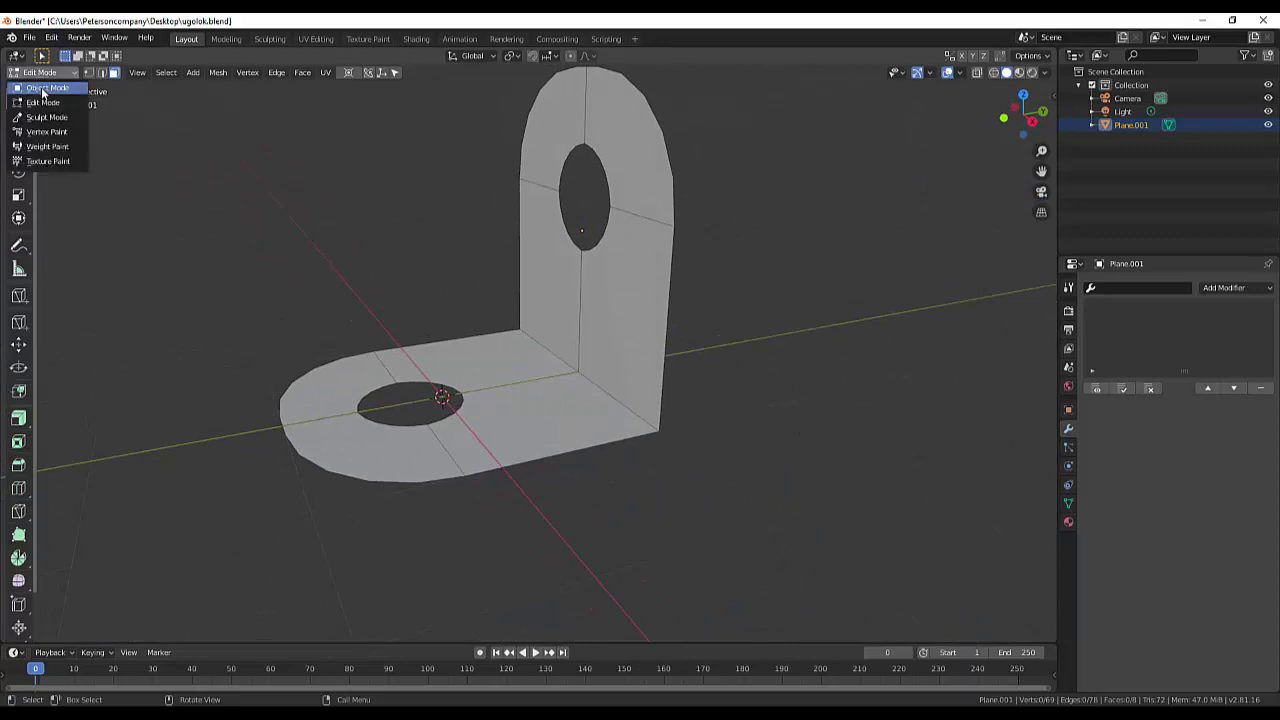
left_click(44, 88)
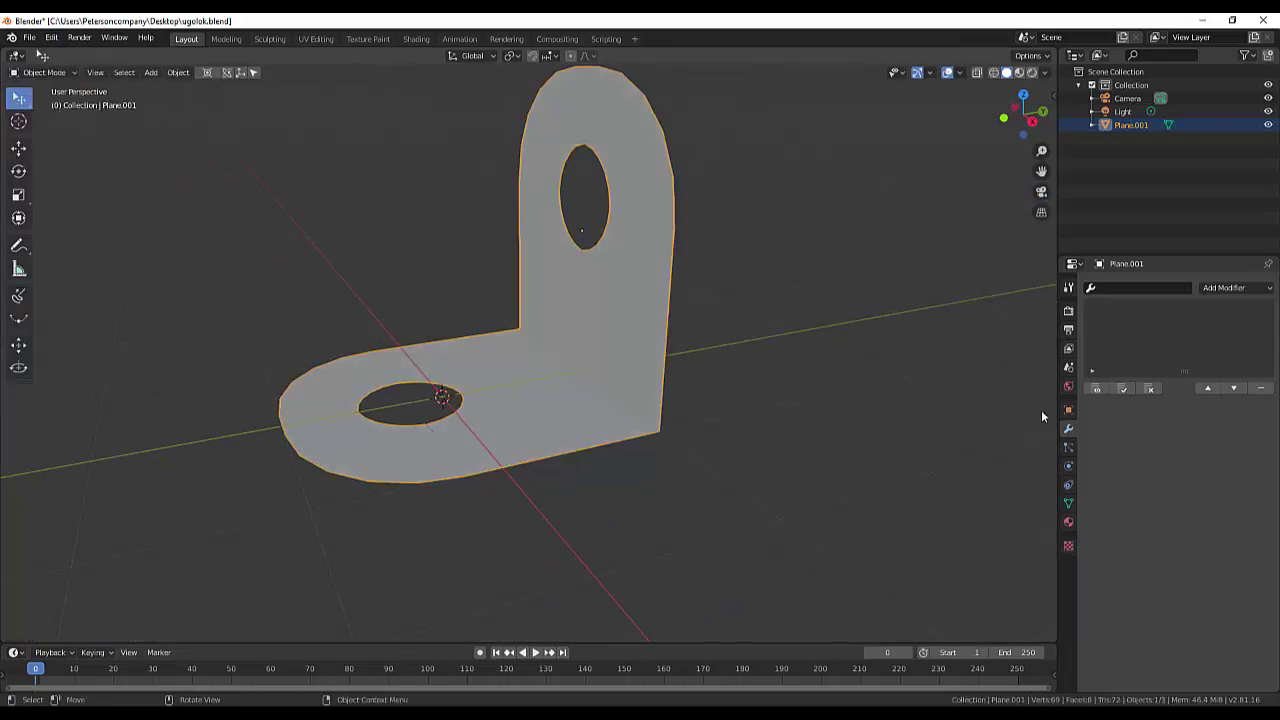
Add a Solidify modifier to the bracket, reverting a trial thickness back to 0.01 m.
left_click(1223, 287)
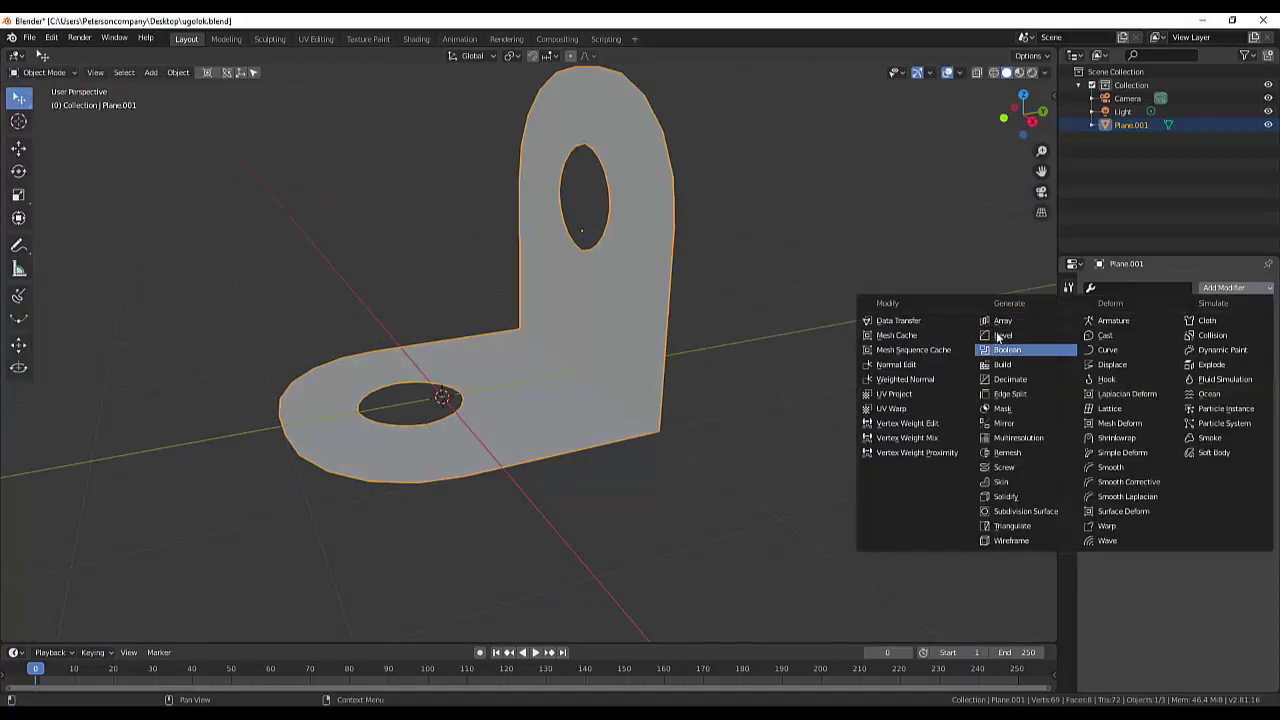
left_click(1004, 493)
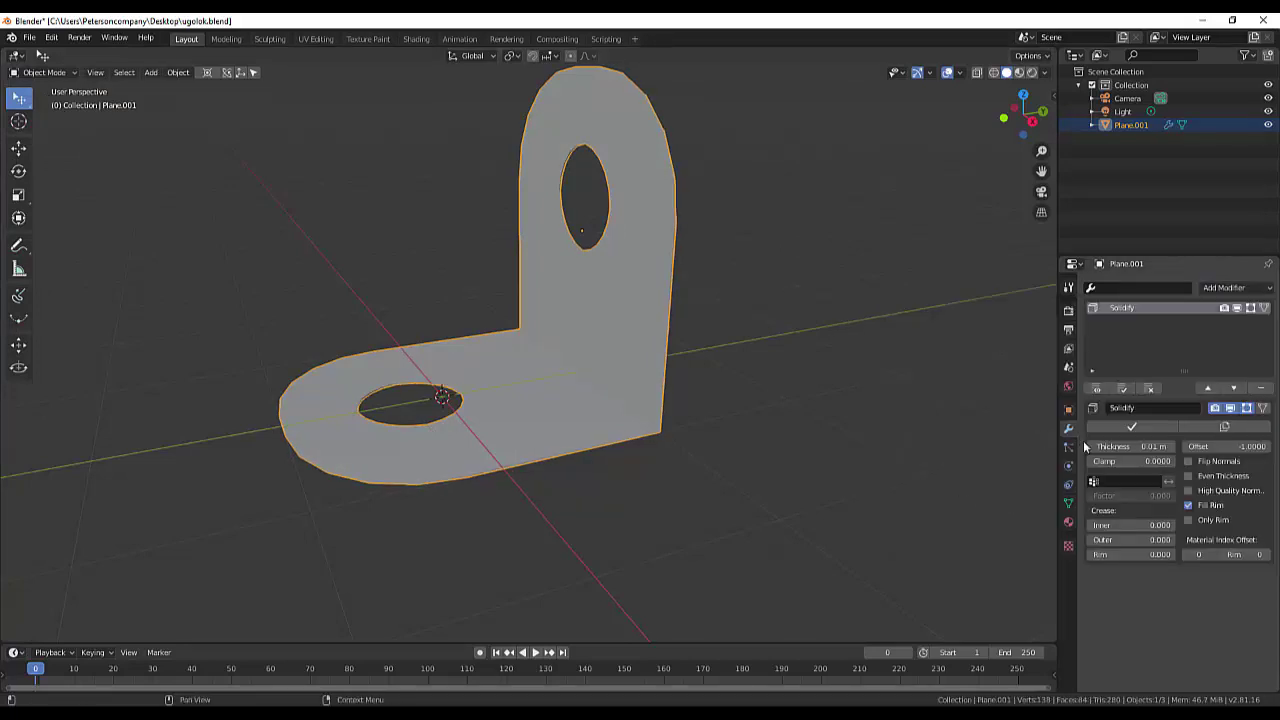
mouse_move(1135, 446)
left_mouse_down()
mouse_move(1172, 446)
mouse_move(1160, 446)
left_mouse_up()
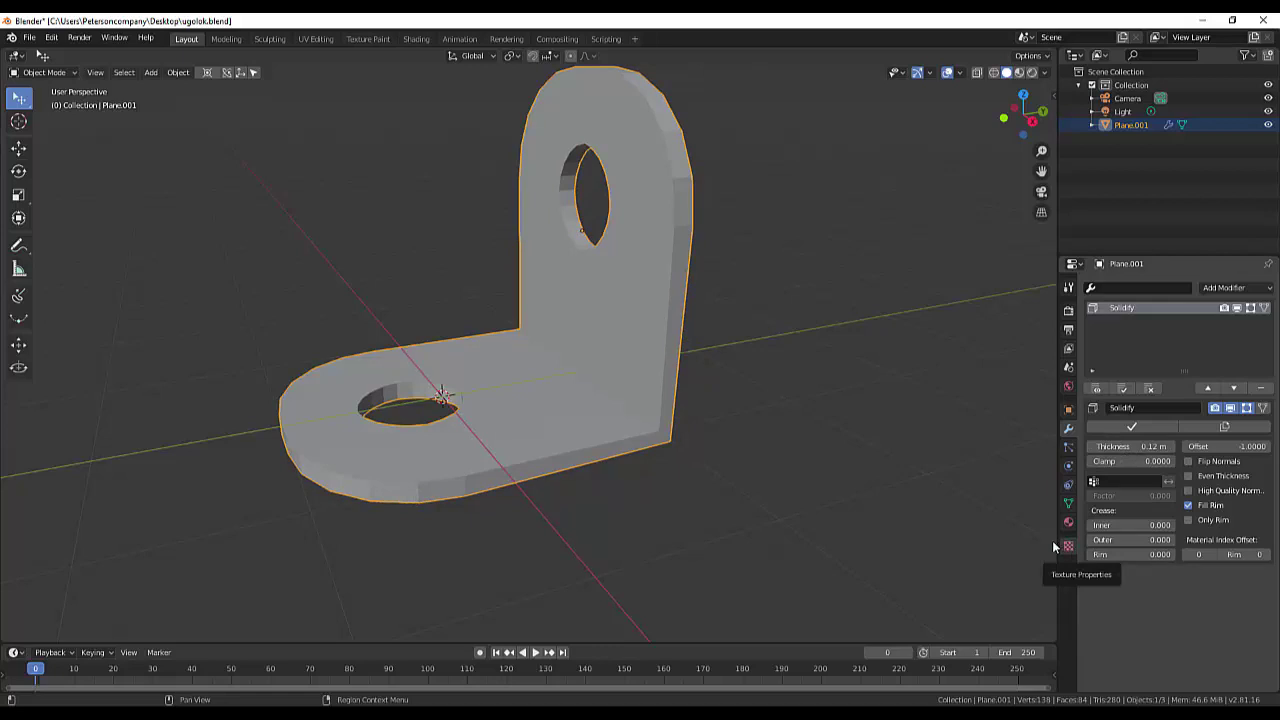
key("ctrl+z")
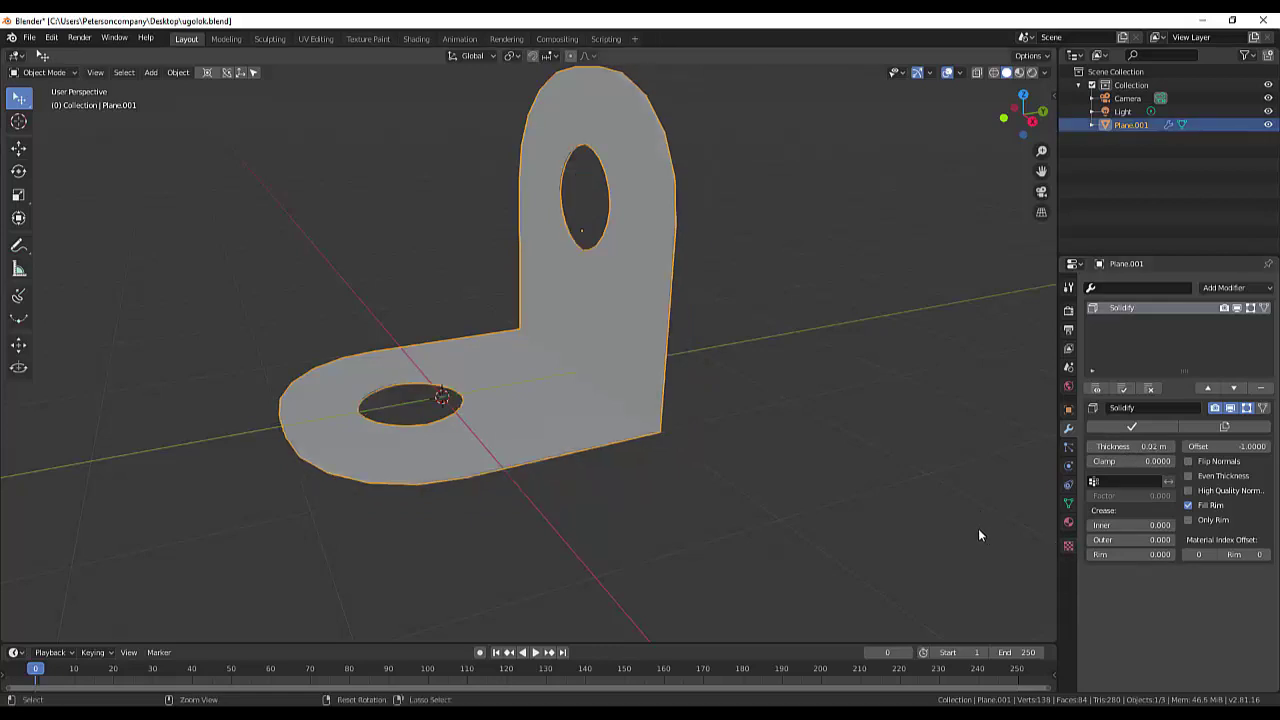
key("ctrl+z")
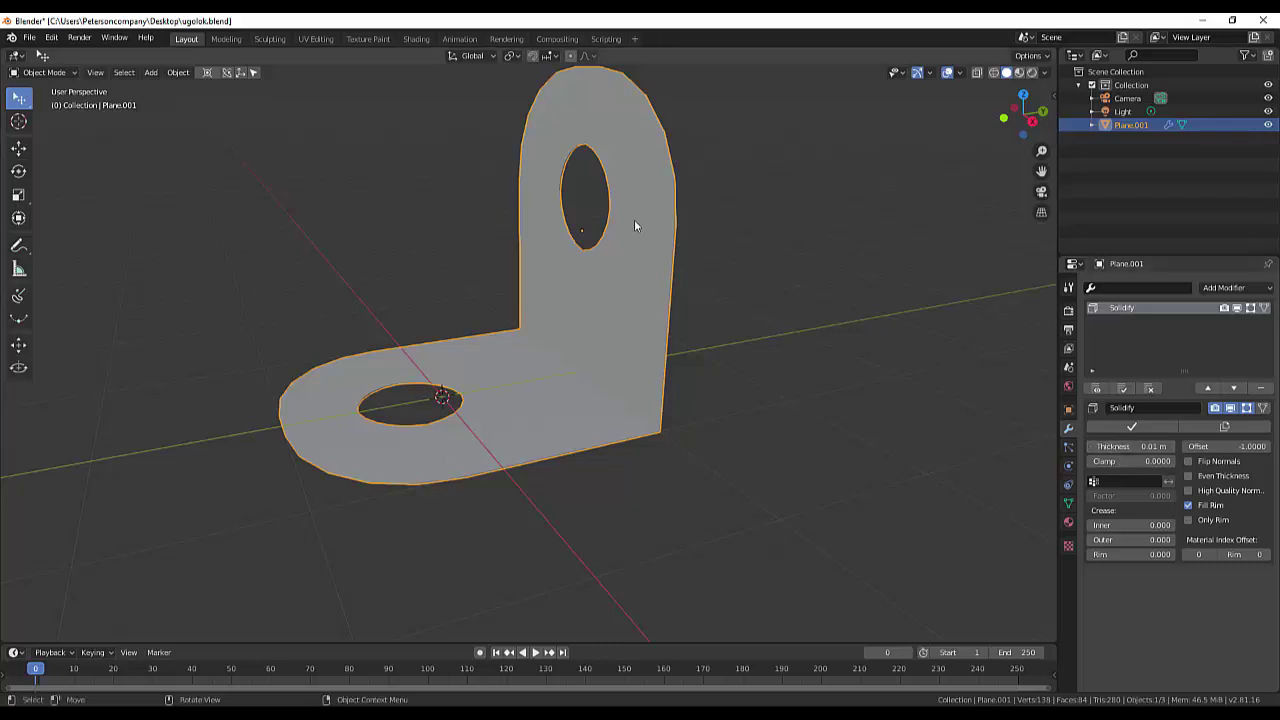
Enable Even Thickness and set the Solidify thickness to 0.16 m.
left_click(1189, 477)
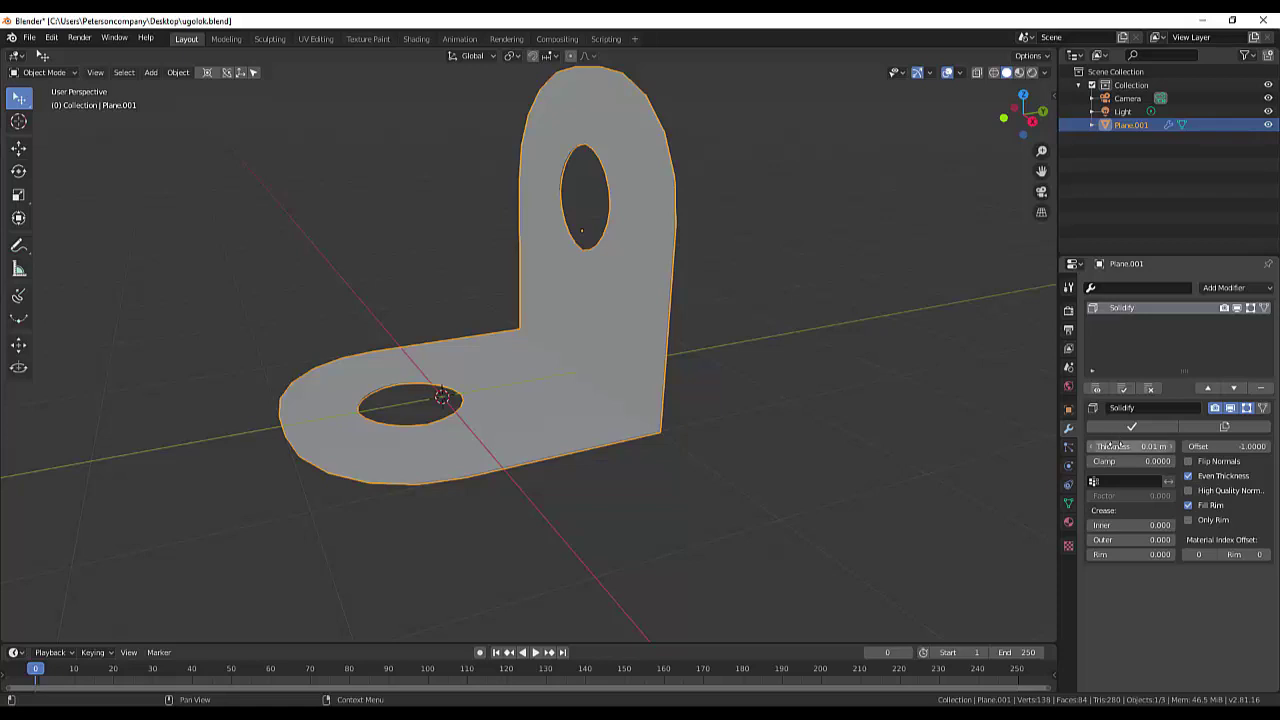
left_click_drag(1130, 446, 1250, 446)
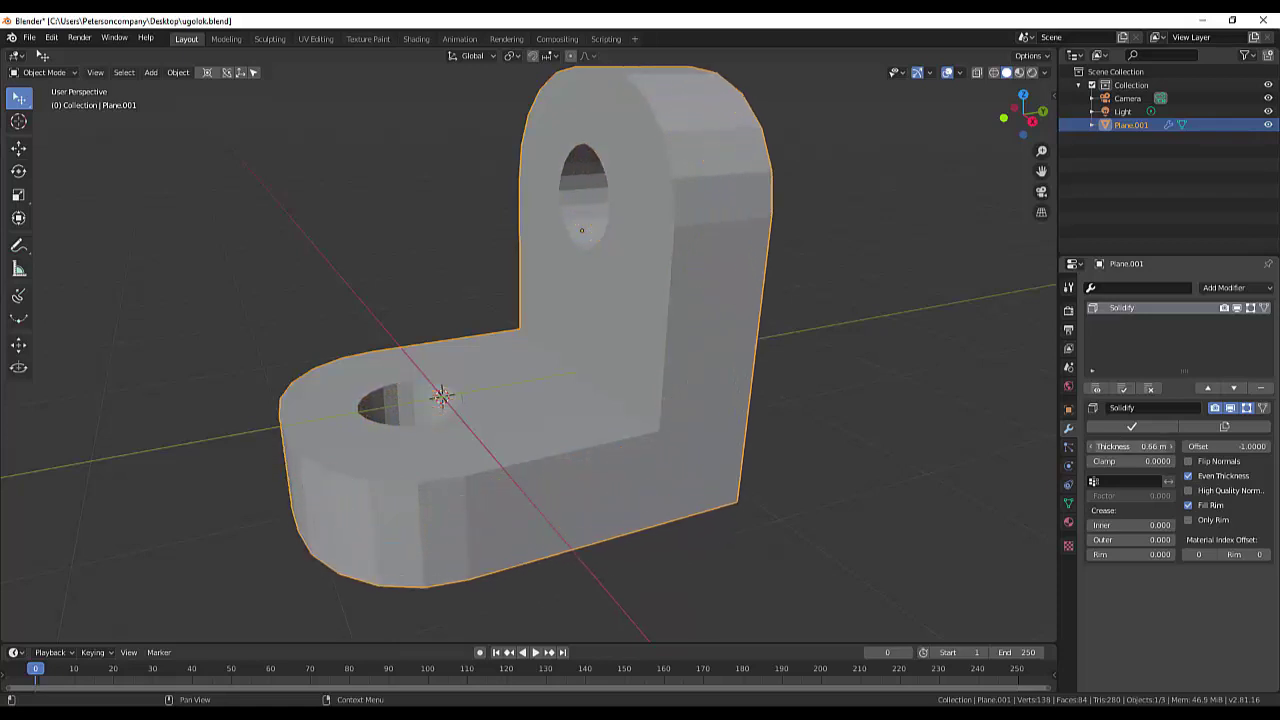
left_click_drag(1155, 446, 1125, 446)
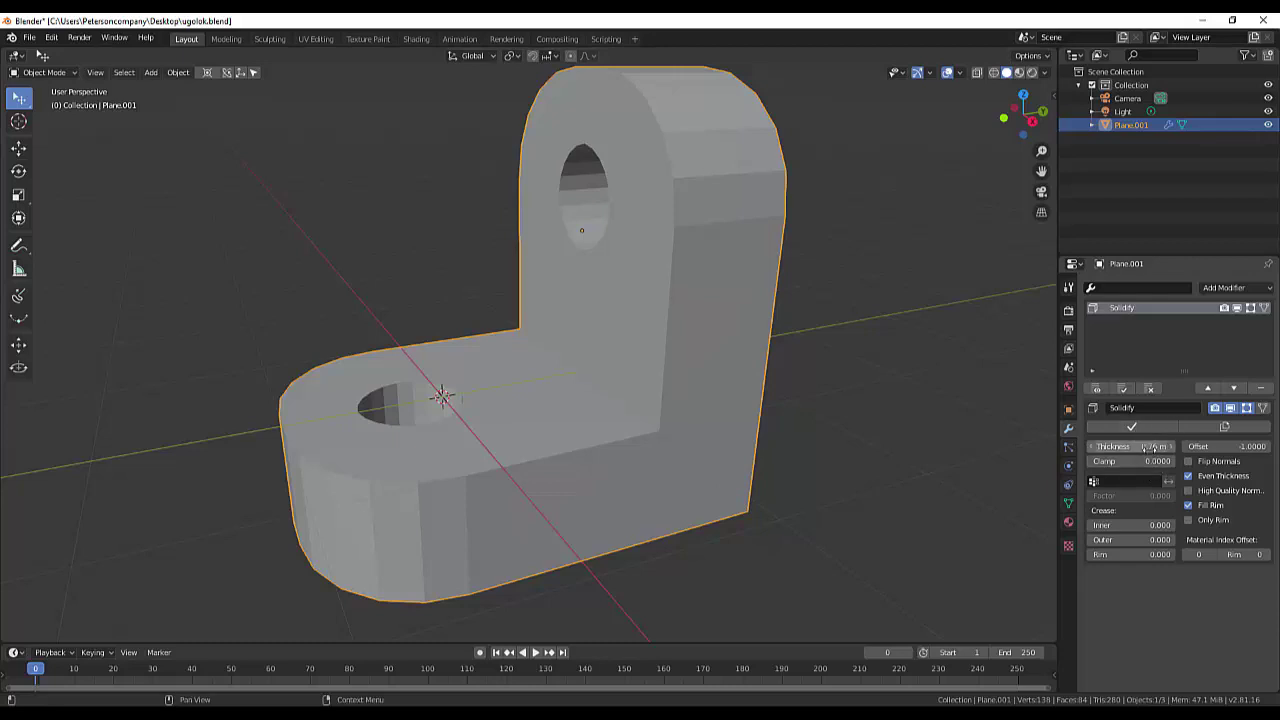
left_click_drag(1150, 447, 1104, 447)
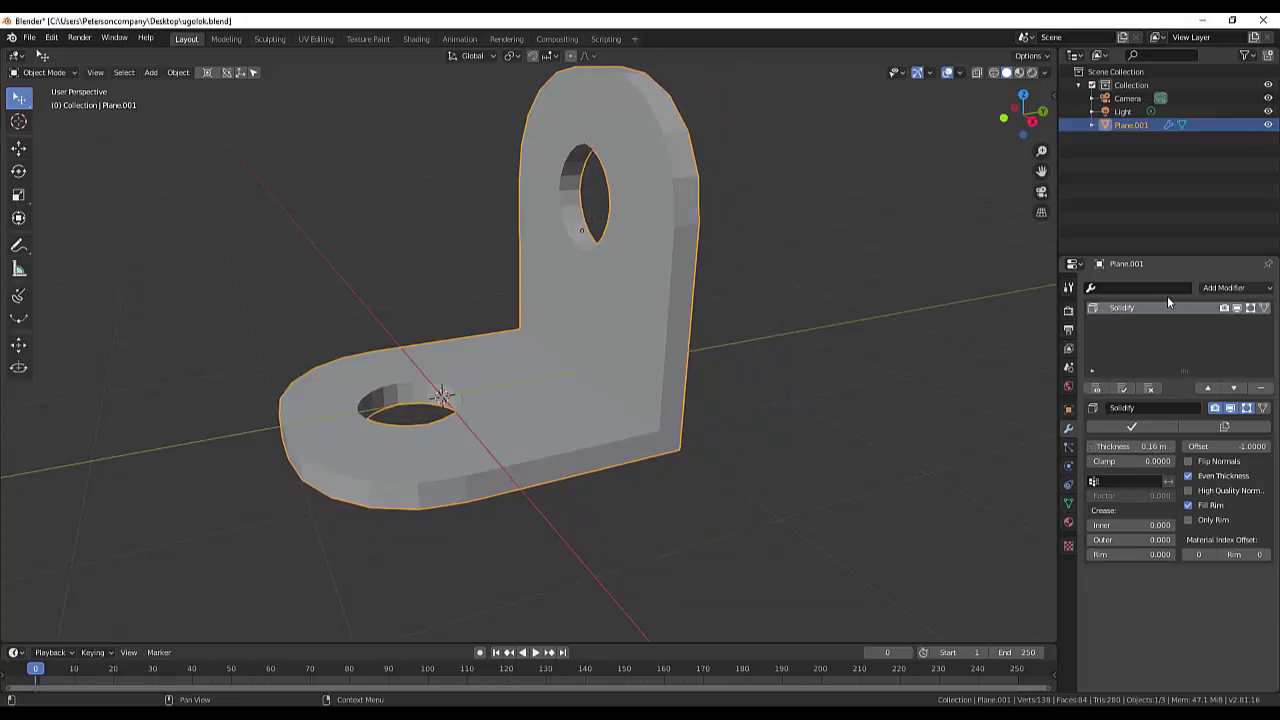
Add a Bevel modifier below Solidify and set it to 2 segments, undoing a trial of 8.
left_click(1216, 287)
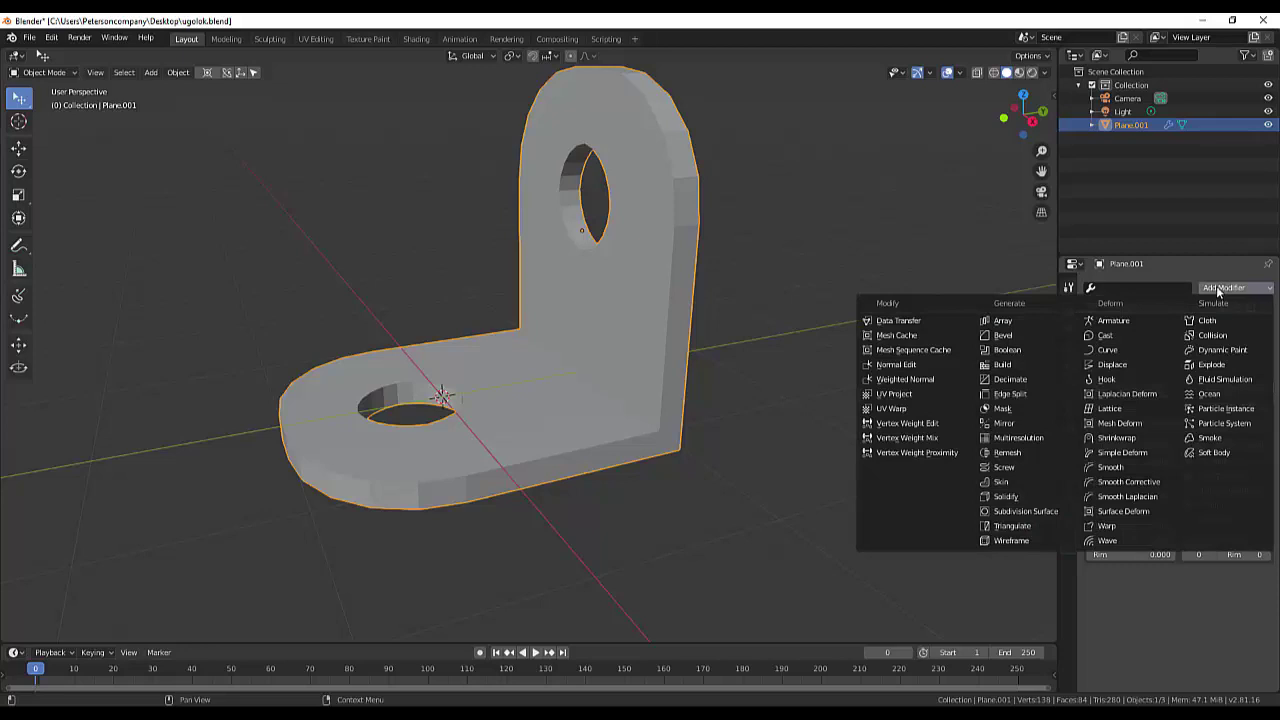
left_click(1000, 336)
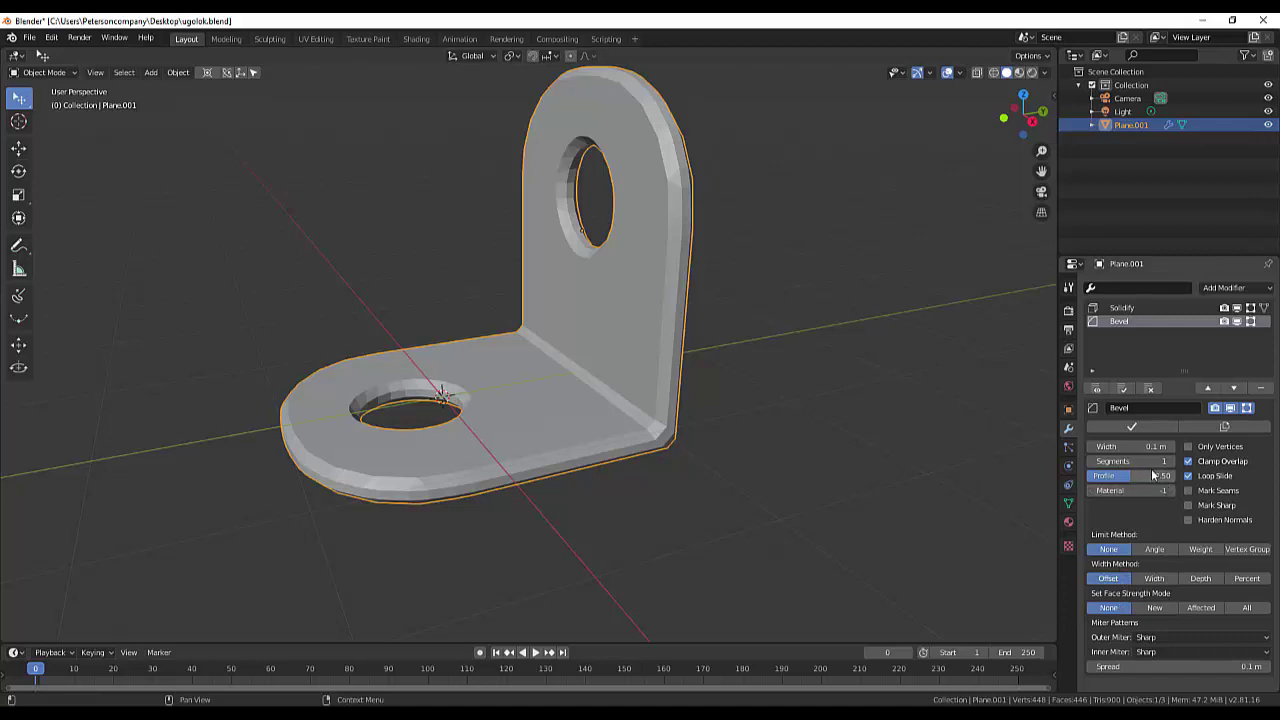
left_click_drag(1160, 461, 1195, 461)
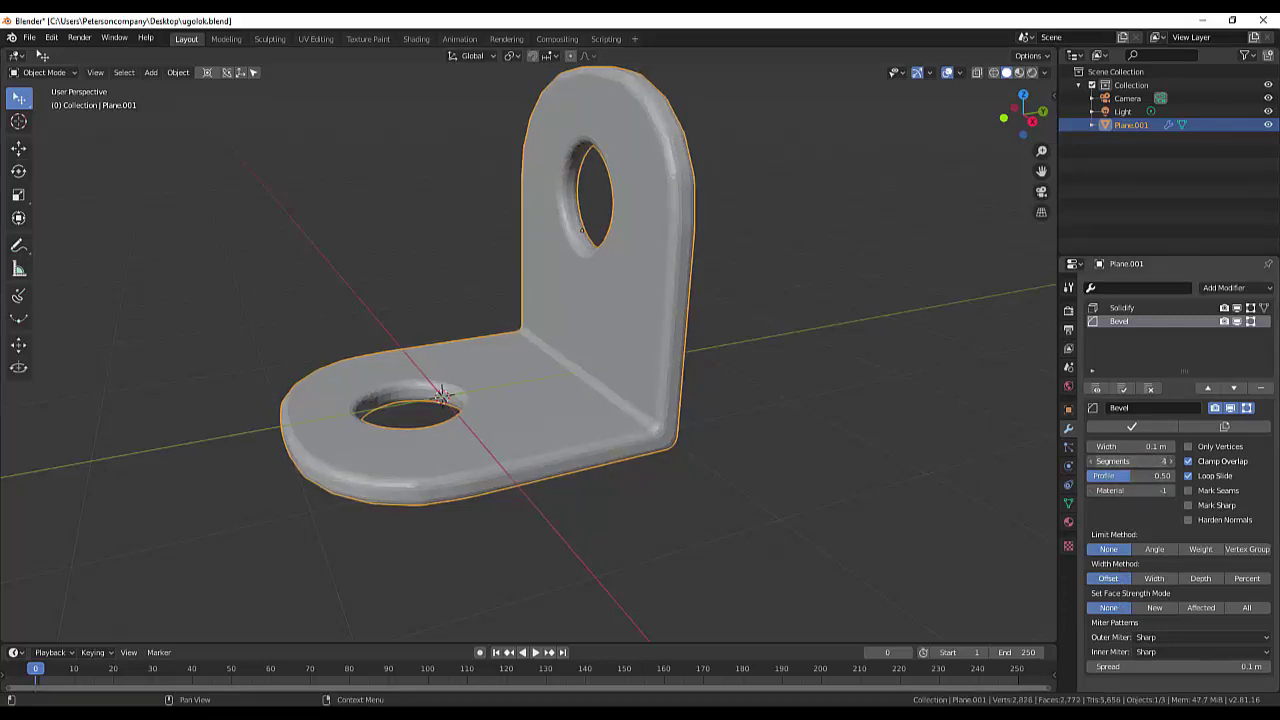
key("ctrl+z")
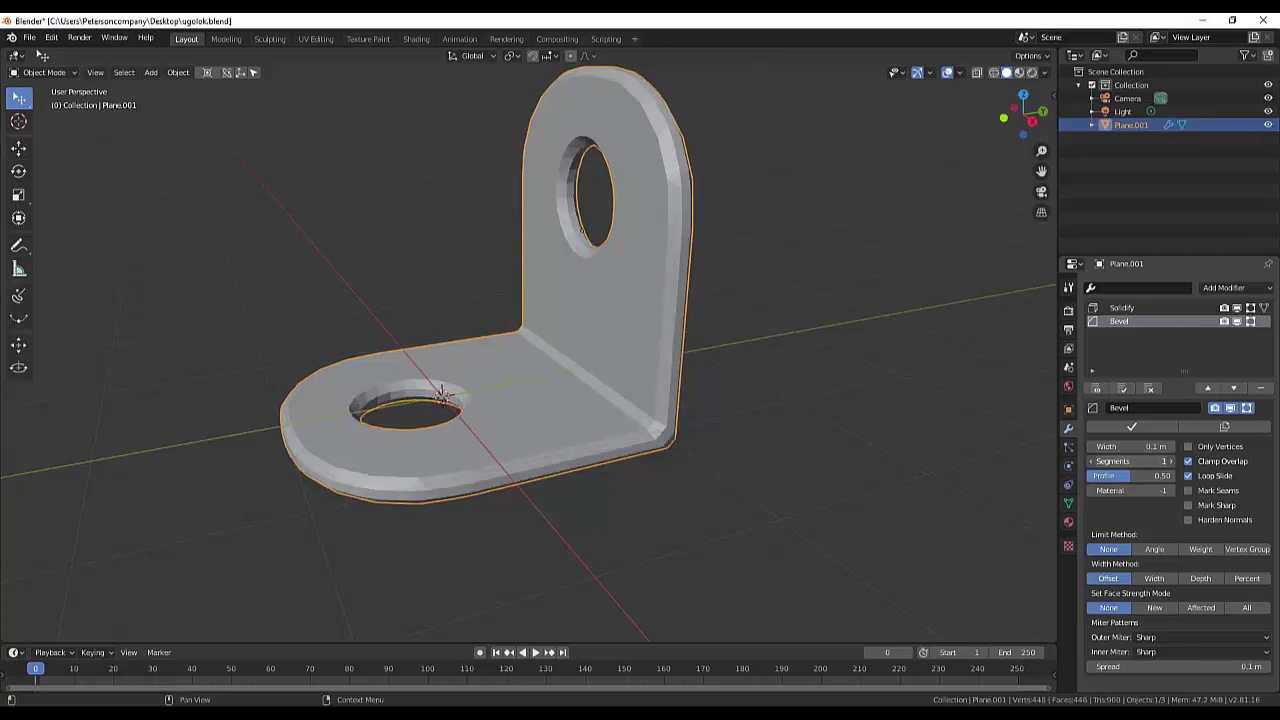
mouse_move(1130, 461)
left_mouse_down()
mouse_move(1175, 448)
mouse_move(1125, 447)
mouse_move(1158, 447)
left_mouse_up()
Widen the bevel to 0.04 m and orbit toward the bracket's front.
left_click(820, 547)
scroll(835, 530, "down", 4)
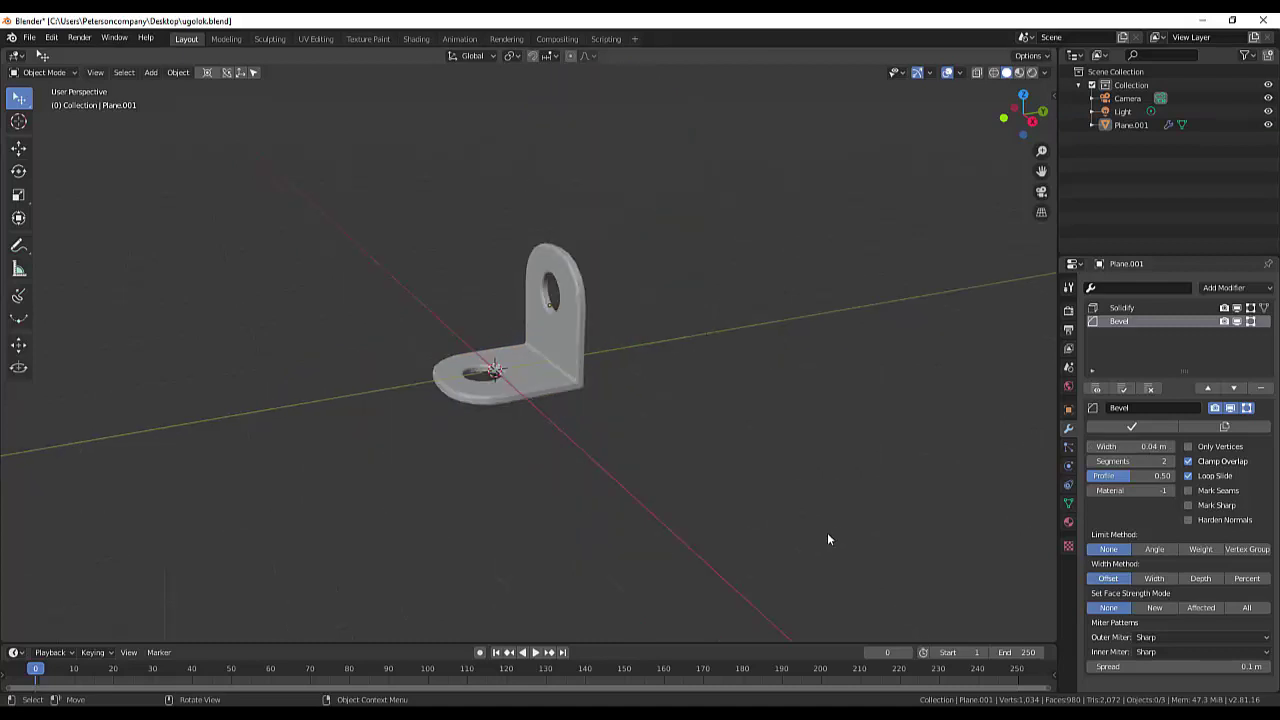
mouse_move(748, 438)
middle_mouse_down()
mouse_move(807, 493)
mouse_move(767, 445)
mouse_move(632, 358)
middle_mouse_up()
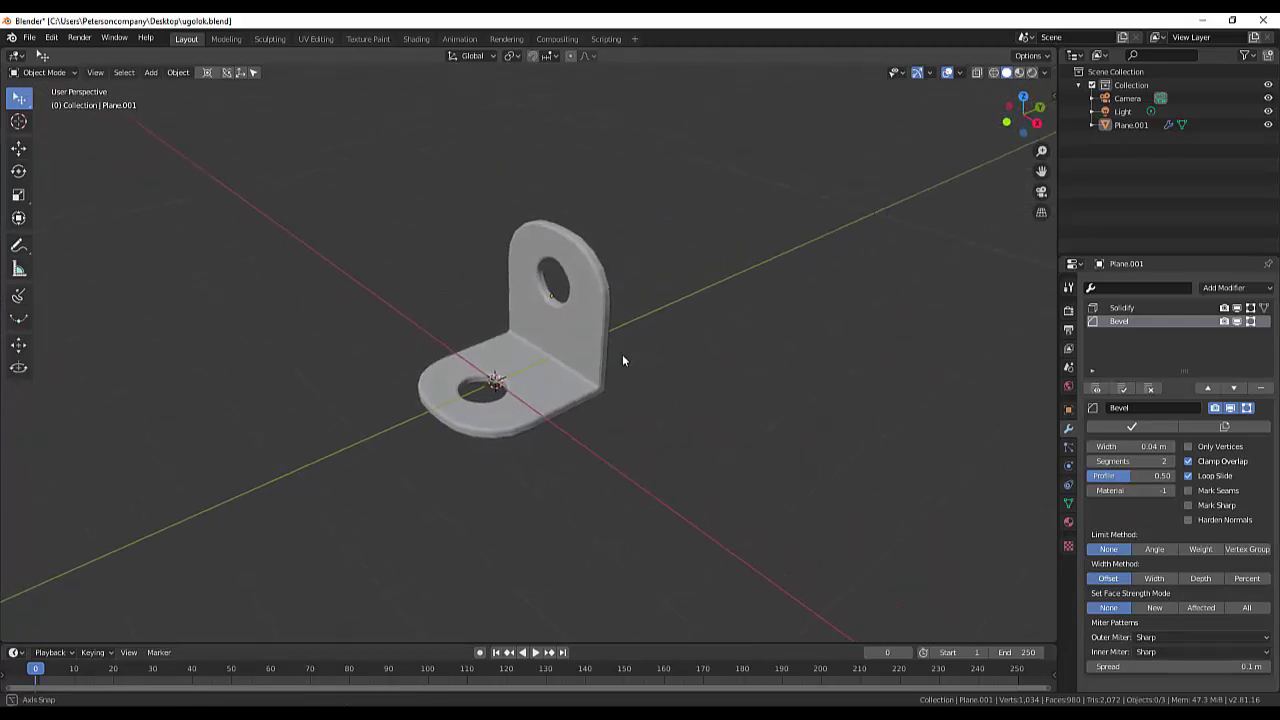
middle_click_drag(632, 358, 627, 370)
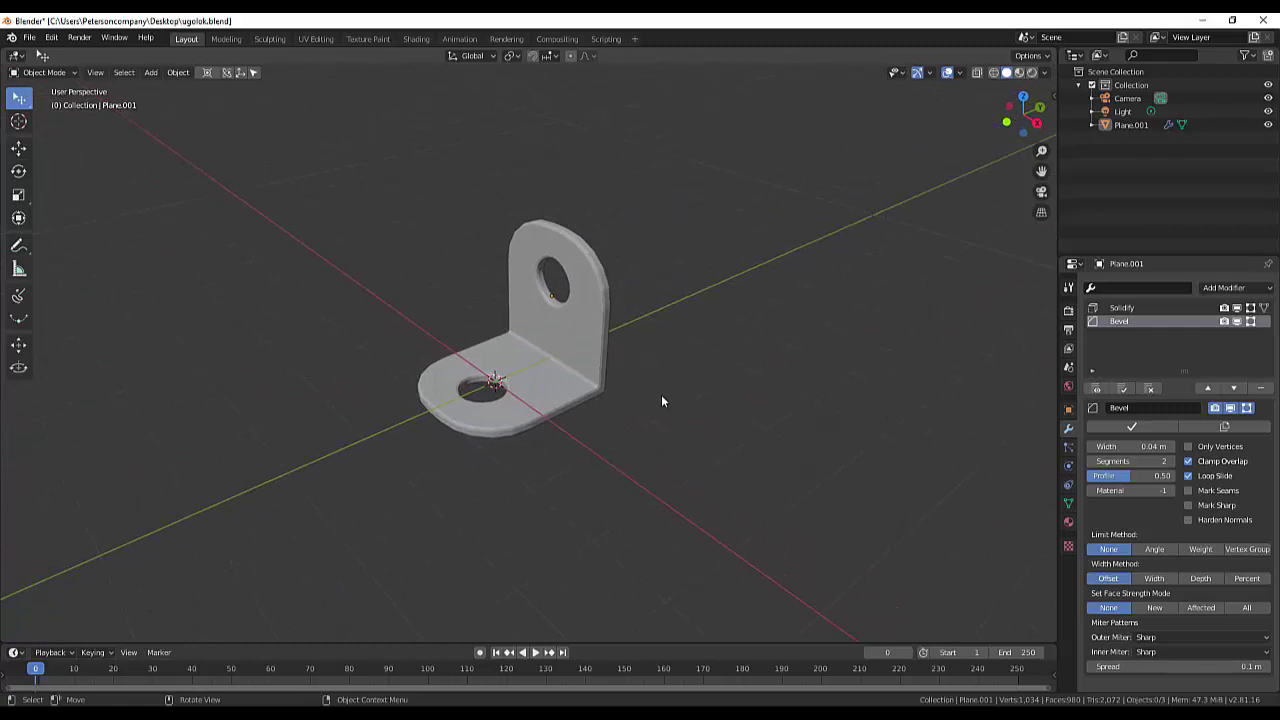
scroll(661, 394, "up", 1)
scroll(661, 394, "up", 1)
scroll(660, 393, "up", 1)
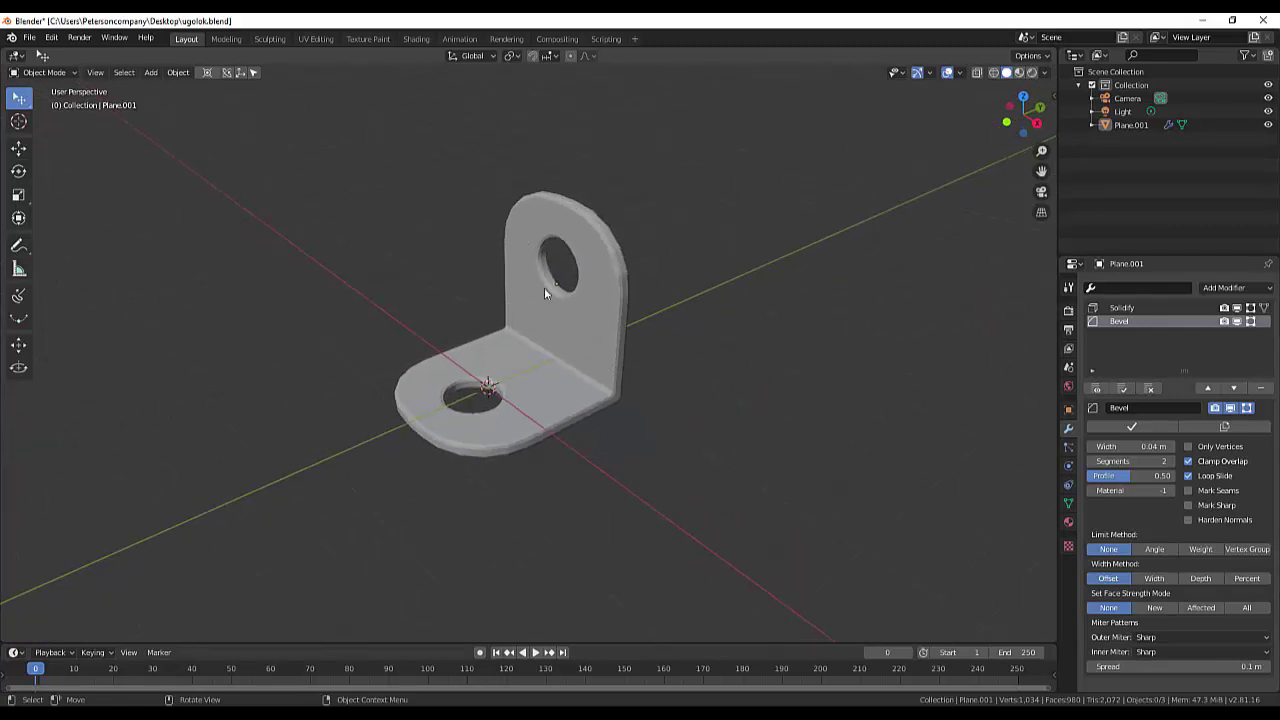
Orbit and zoom to inspect the finished bracket from the side and from below.
middle_click_drag(624, 284, 666, 286)
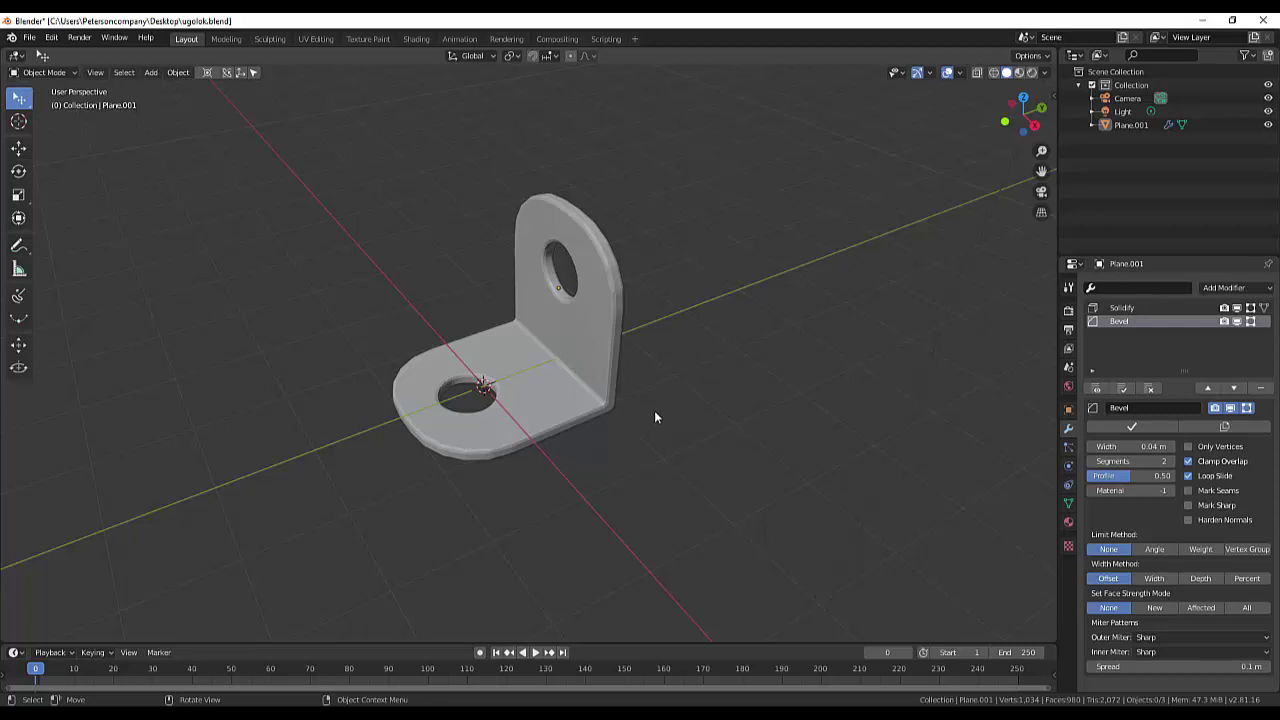
scroll(655, 417, "up", 2)
scroll(655, 417, "up", 1)
scroll(655, 417, "down", 2)
scroll(655, 417, "up", 3)
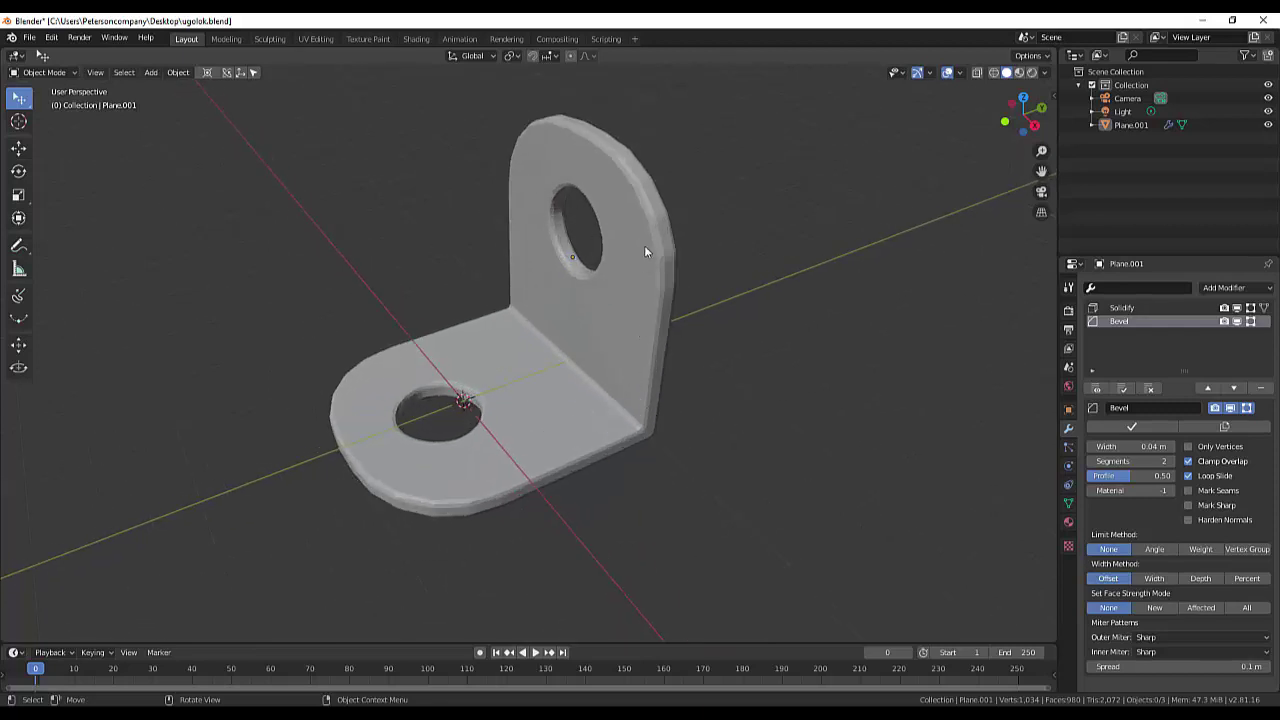
mouse_move(781, 414)
middle_mouse_down()
mouse_move(718, 389)
mouse_move(729, 366)
mouse_move(860, 391)
mouse_move(1034, 391)
mouse_move(265, 405)
mouse_move(431, 419)
mouse_move(383, 377)
mouse_move(288, 393)
mouse_move(339, 389)
mouse_move(294, 475)
middle_mouse_up()
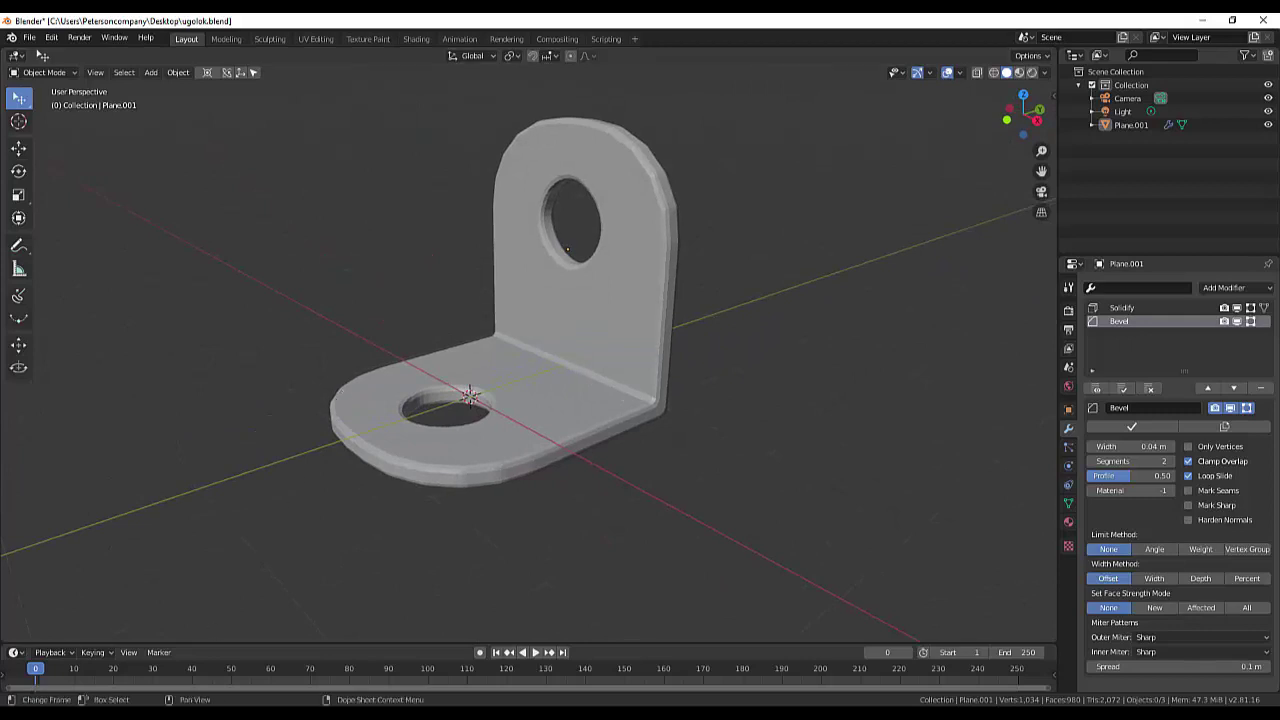